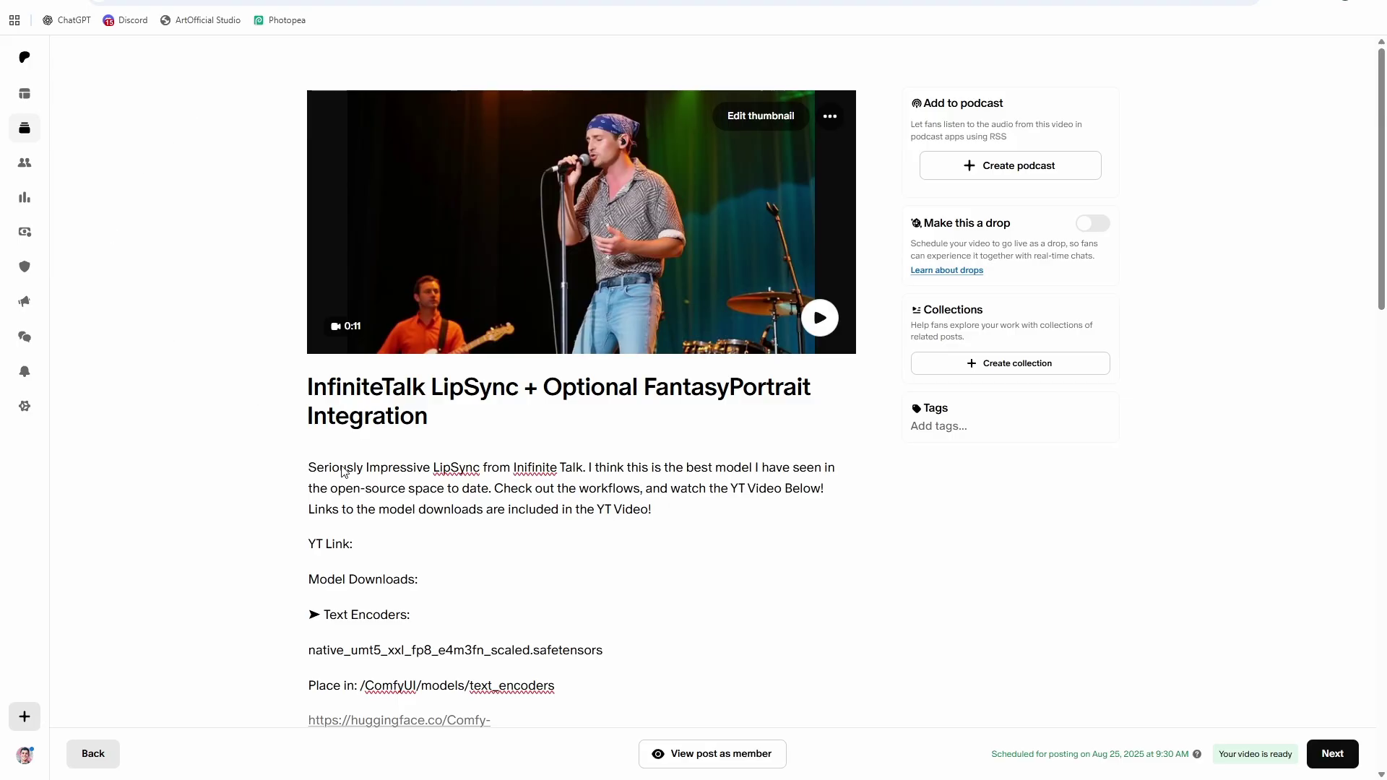
Step: Download Wan2_1-InfiniteTalk-Single_fp8_e4m3fn_scaled_KJ.safetensors using its Hugging Face link in the post's Diffusion Models section
scroll(293, 268, down, 15)
scroll(292, 268, down, 2)
scroll(311, 264, up, 4)
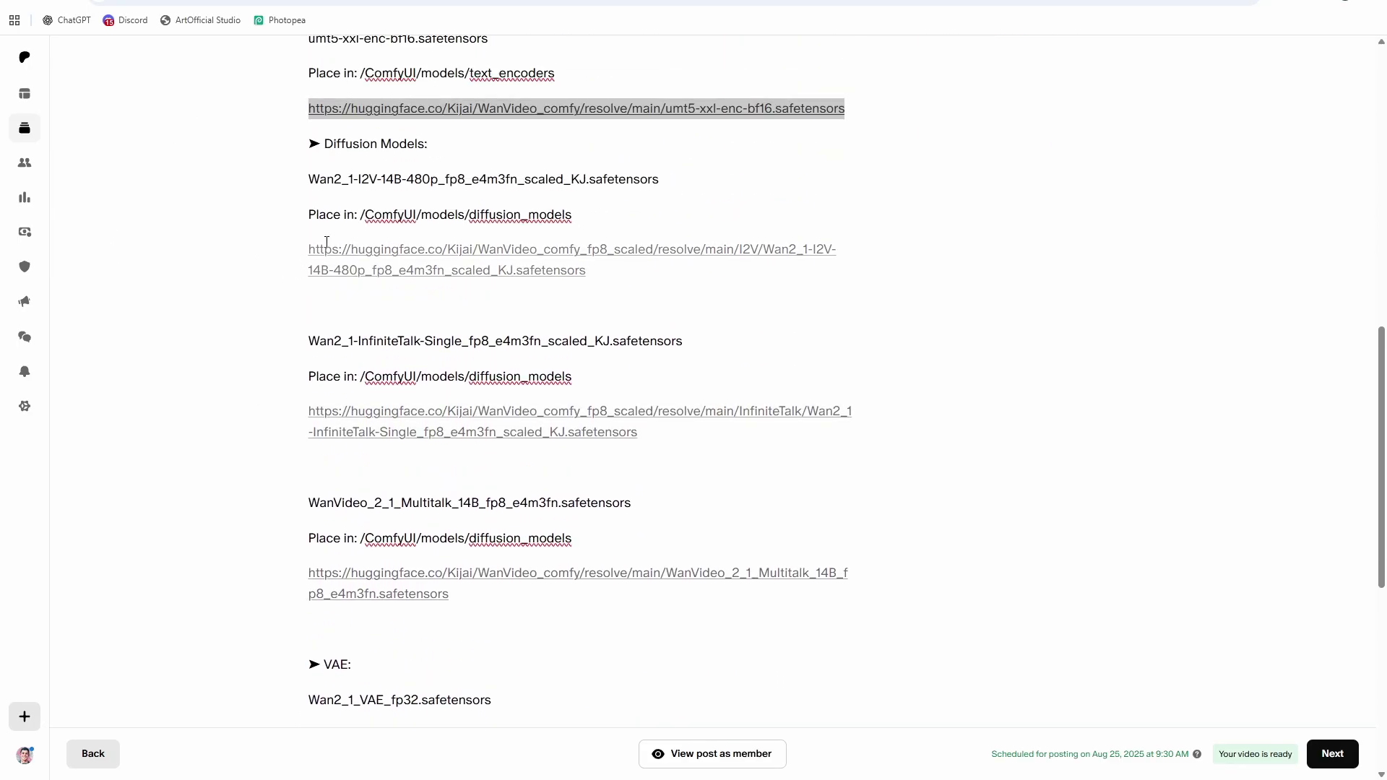
scroll(254, 248, down, 2)
triple_click(462, 270)
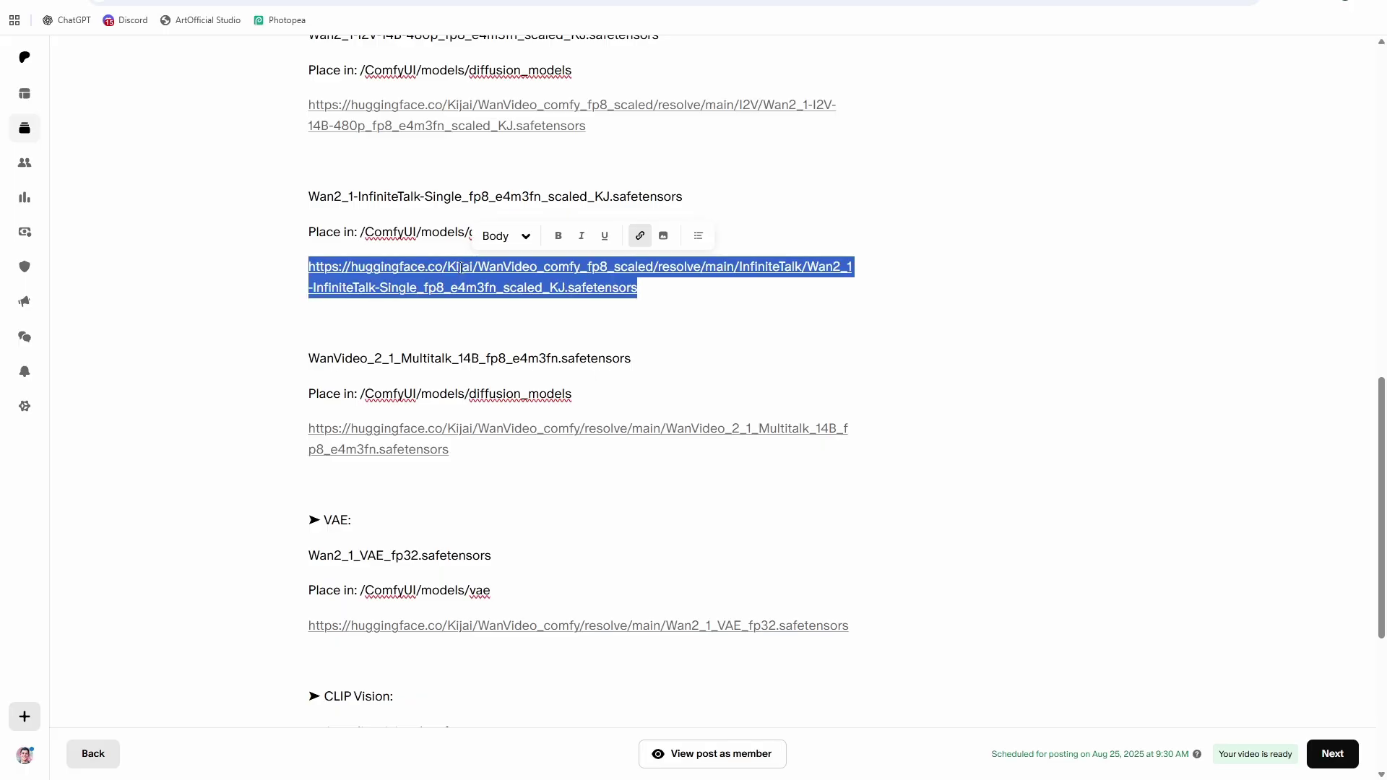
key(alt+Left)
click(759, 99)
click(1011, 176)
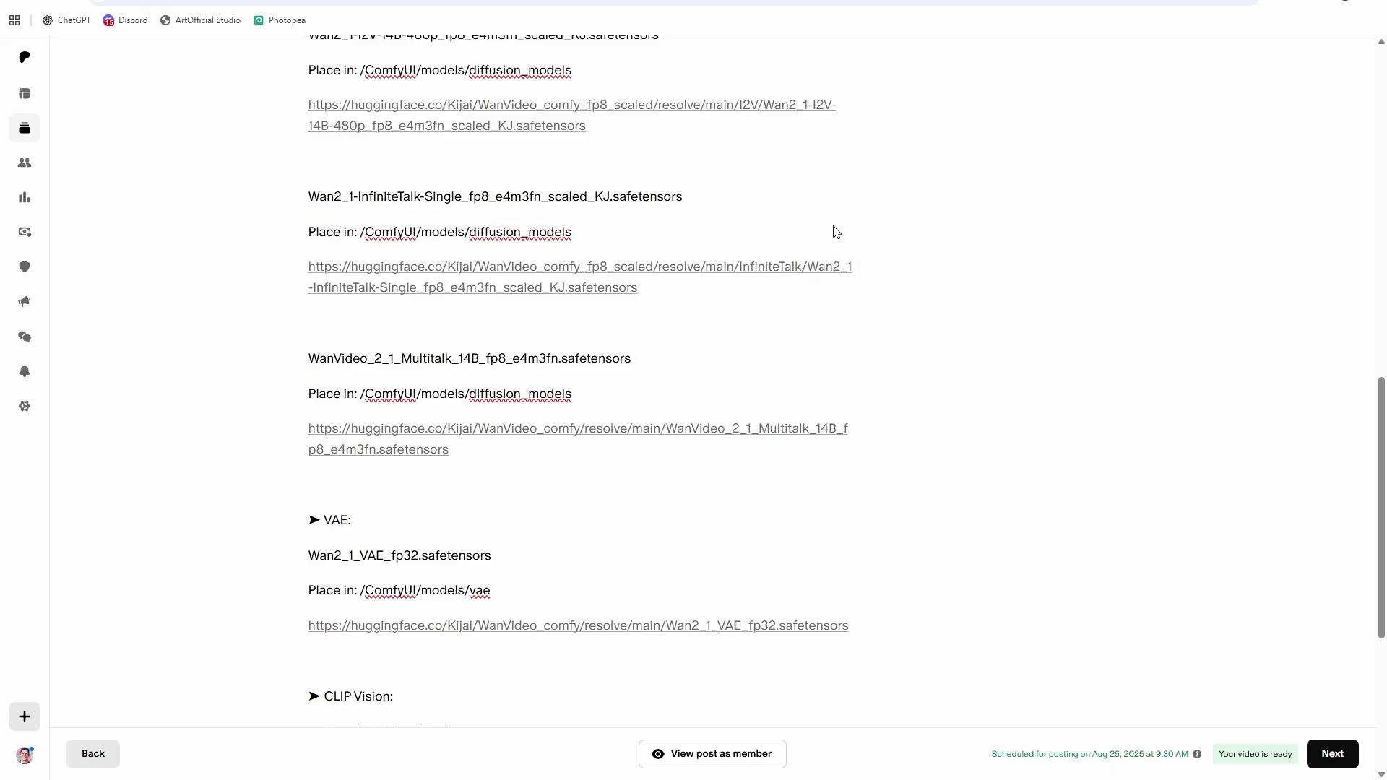
triple_click(684, 285)
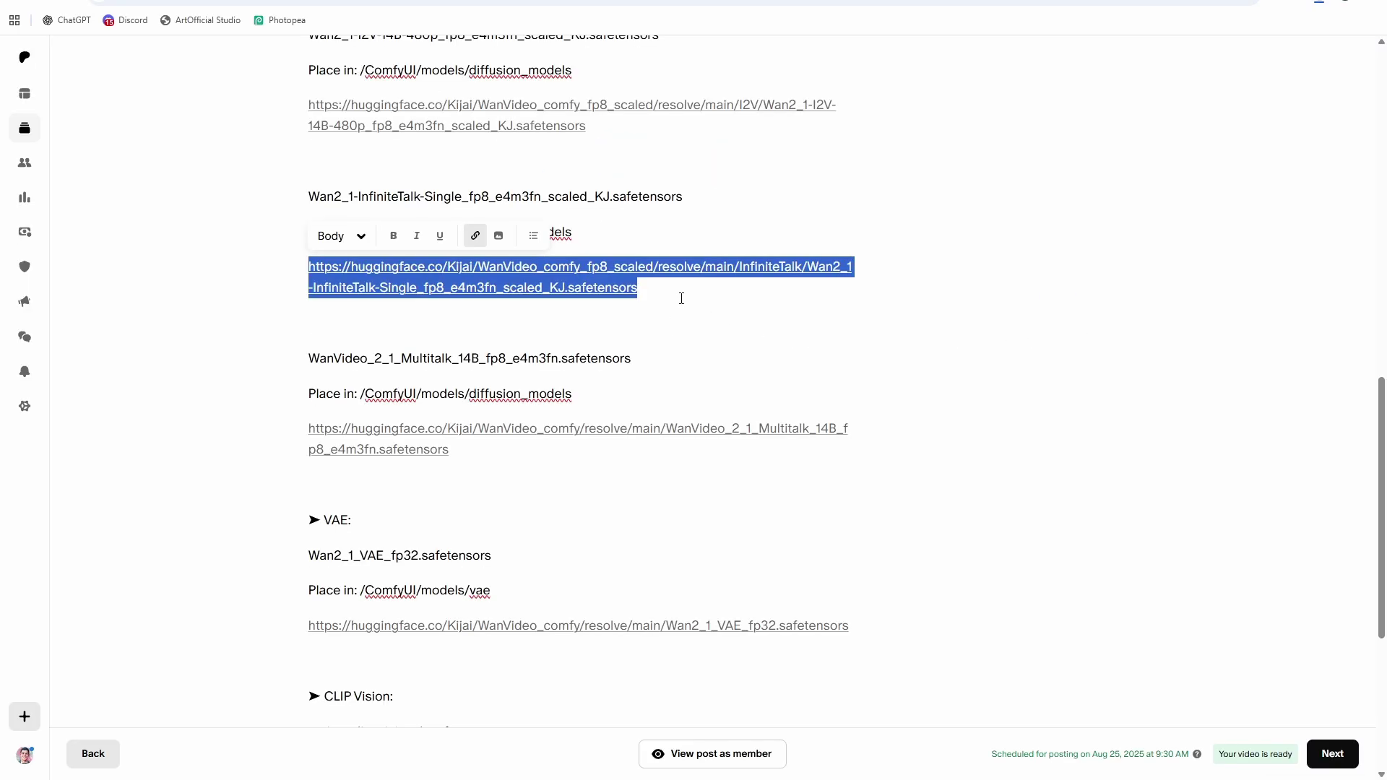
click(678, 283)
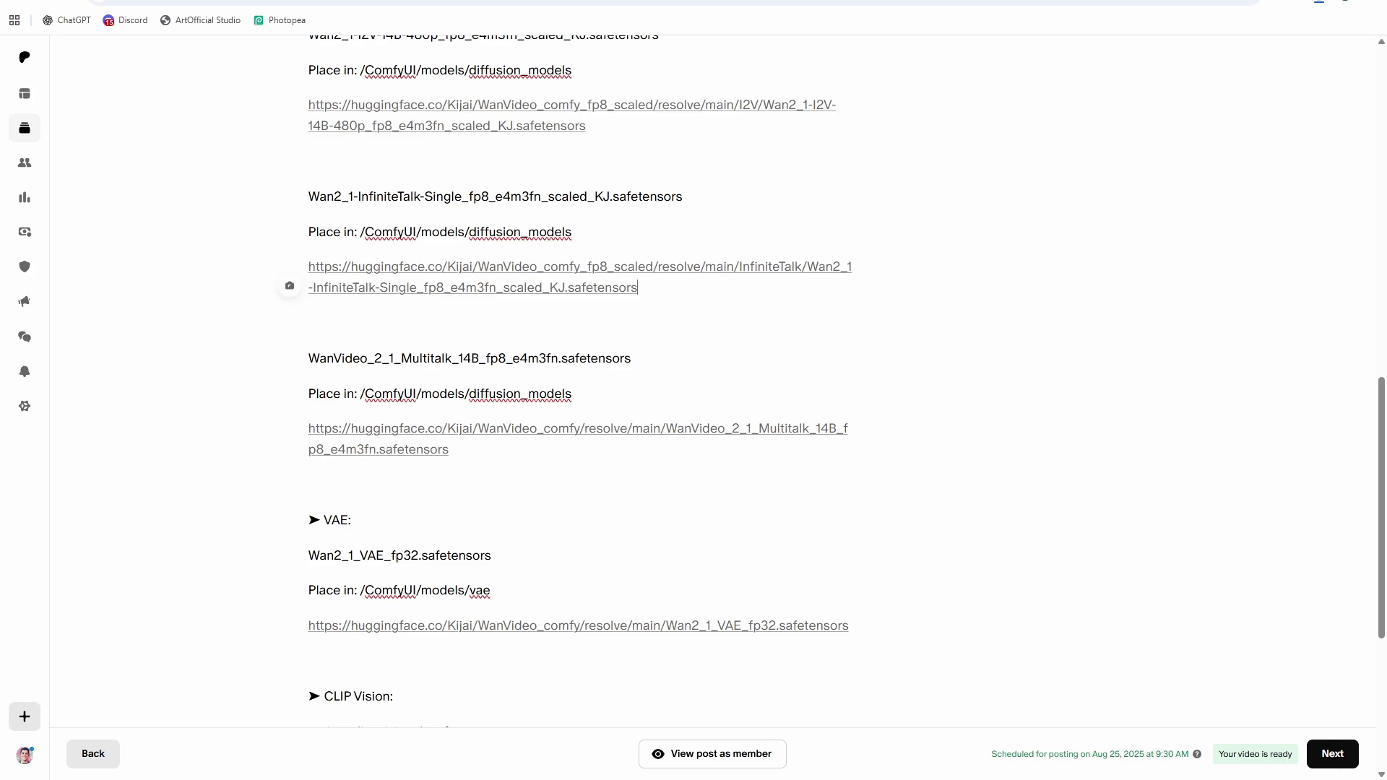
Step: Open the diffusion_models folder inside the ComfyUI models folder in File Explorer
scroll(601, 286, up, 2)
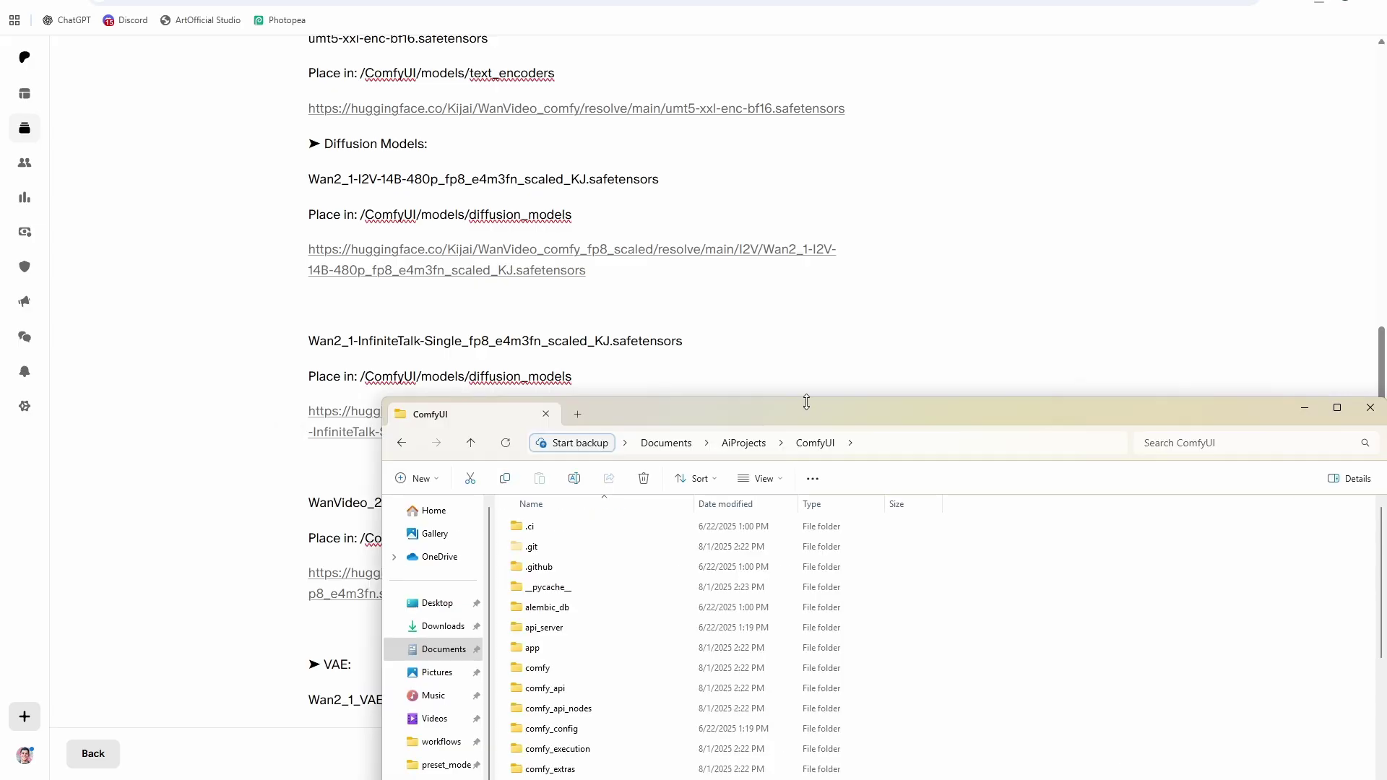
scroll(449, 282, down, 2)
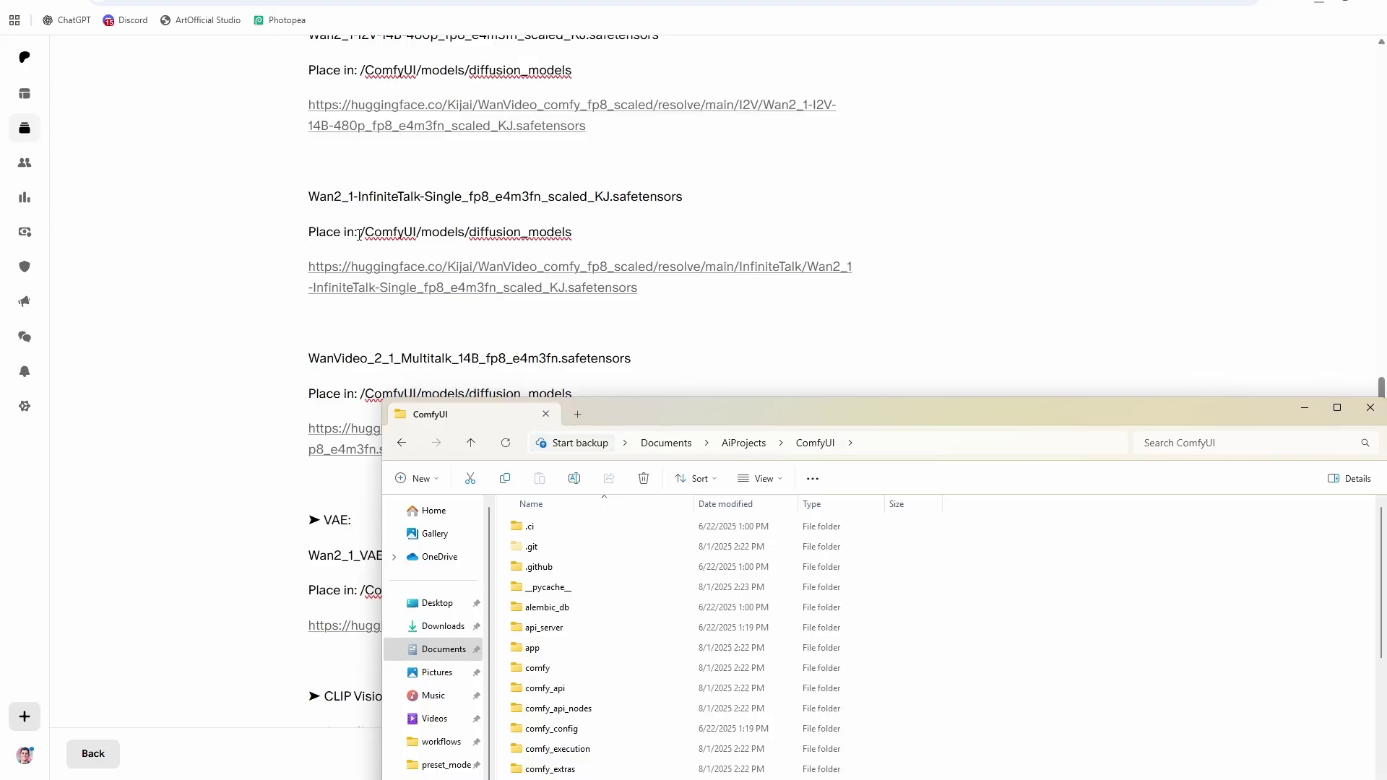
drag(783, 407, 644, 92)
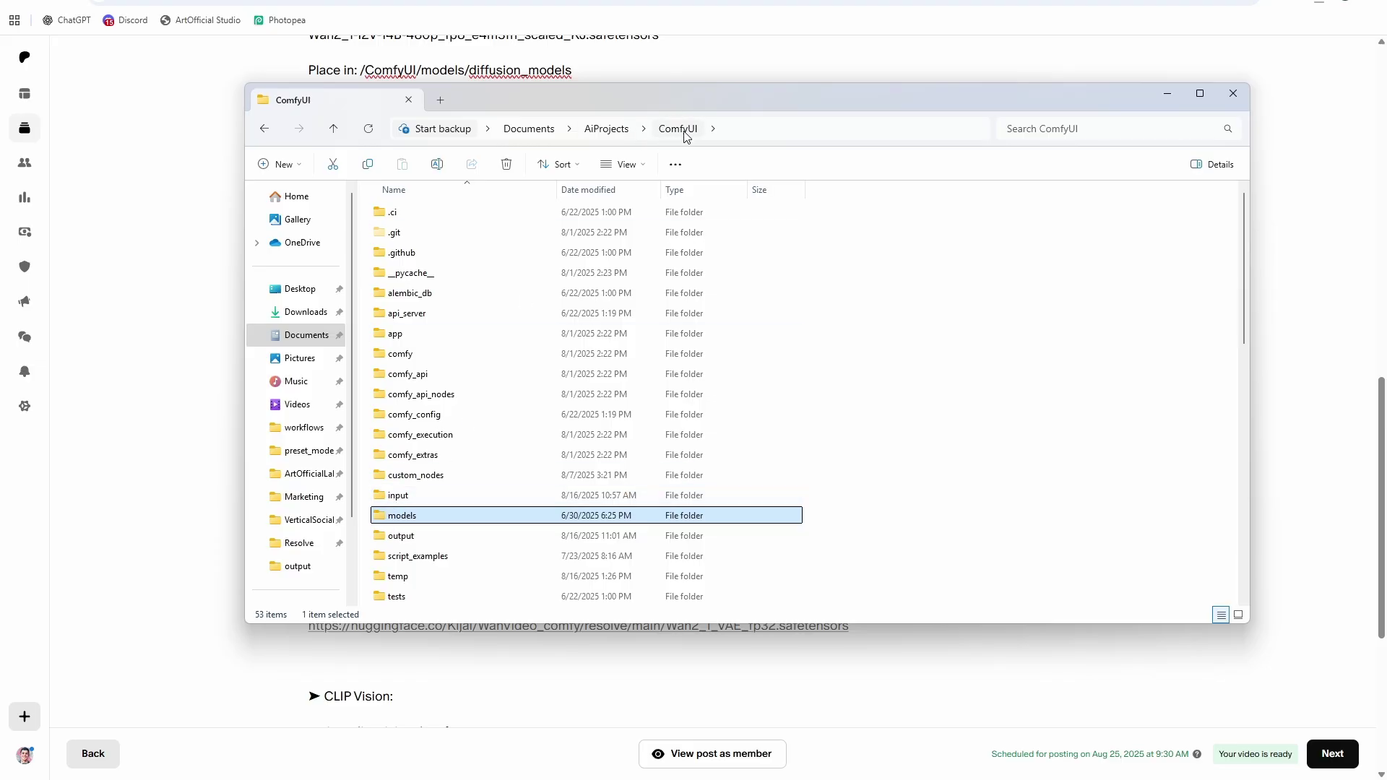
double_click(418, 515)
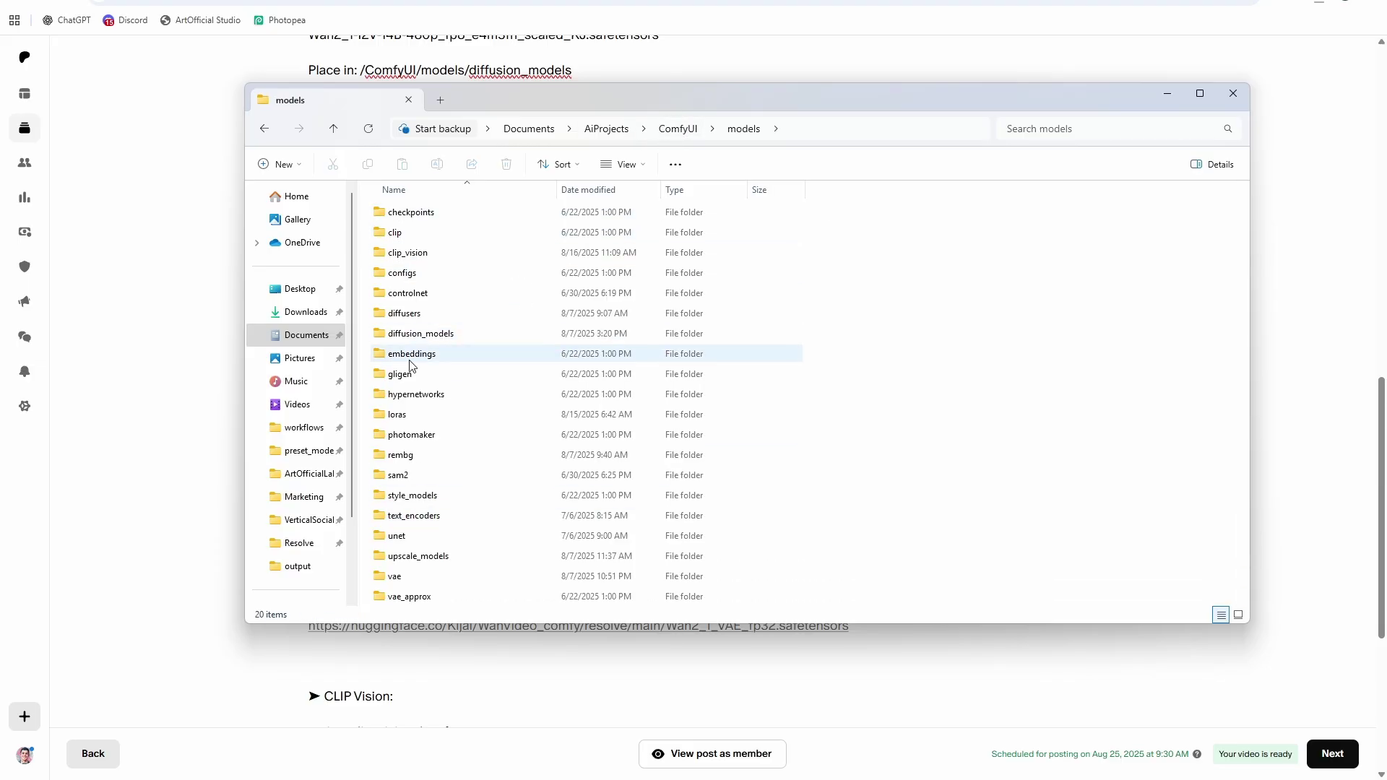
double_click(425, 333)
Step: Place the downloaded Wan2_1-InfiniteTalk-Single model file in the diffusion_models folder and put the folder window aside
drag(1386, 284, 967, 282)
click(821, 432)
drag(822, 432, 473, 499)
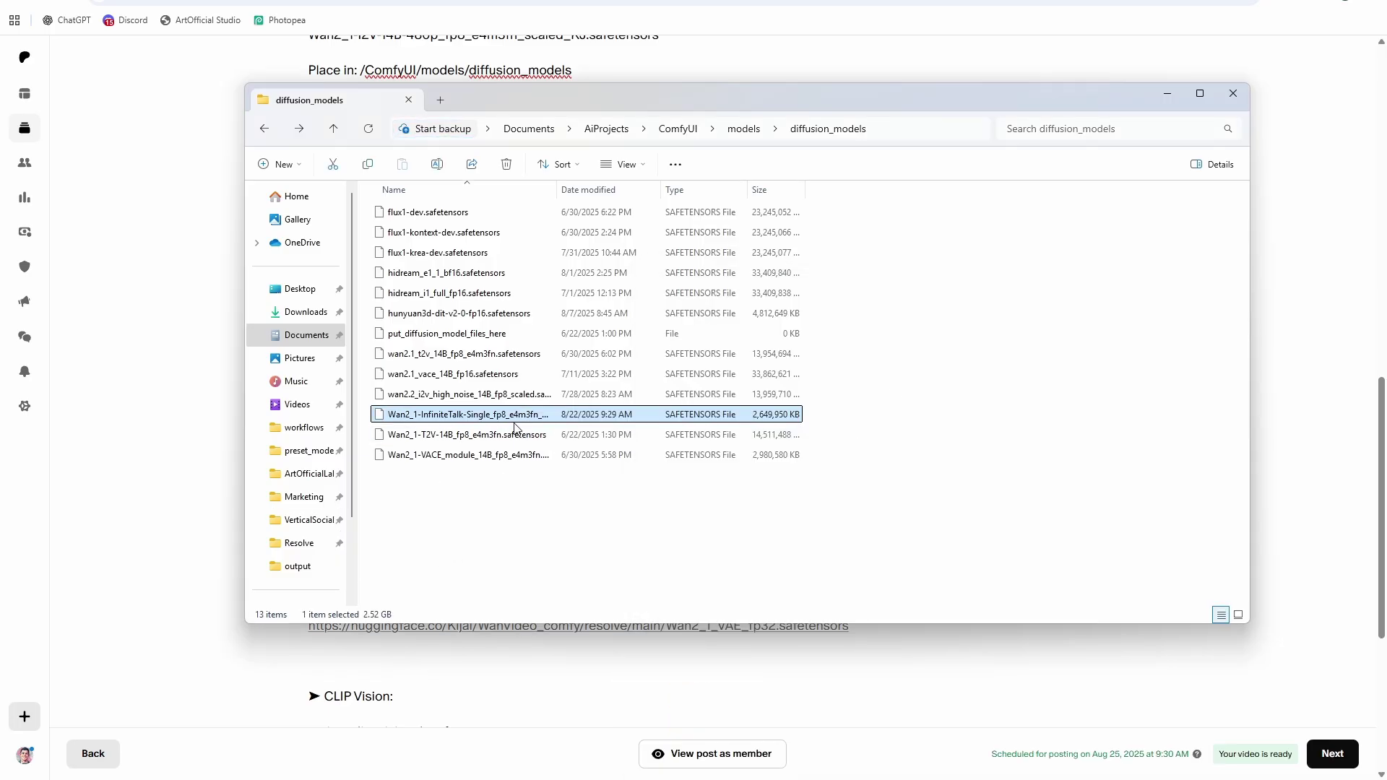
drag(576, 100, 1386, 119)
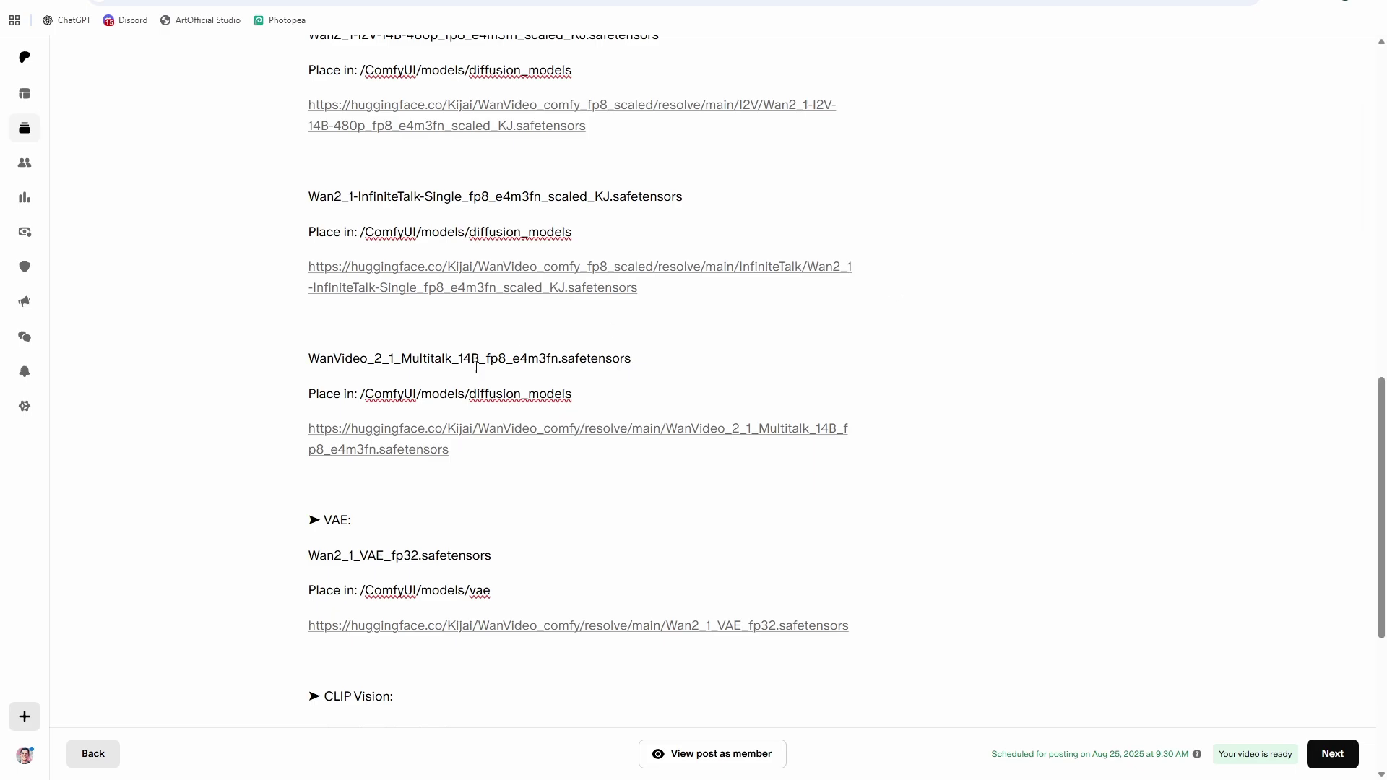
Step: Review the post's remaining model downloads and target folders, down to the attached workflow JSON files
scroll(378, 468, up, 2)
scroll(423, 434, up, 3)
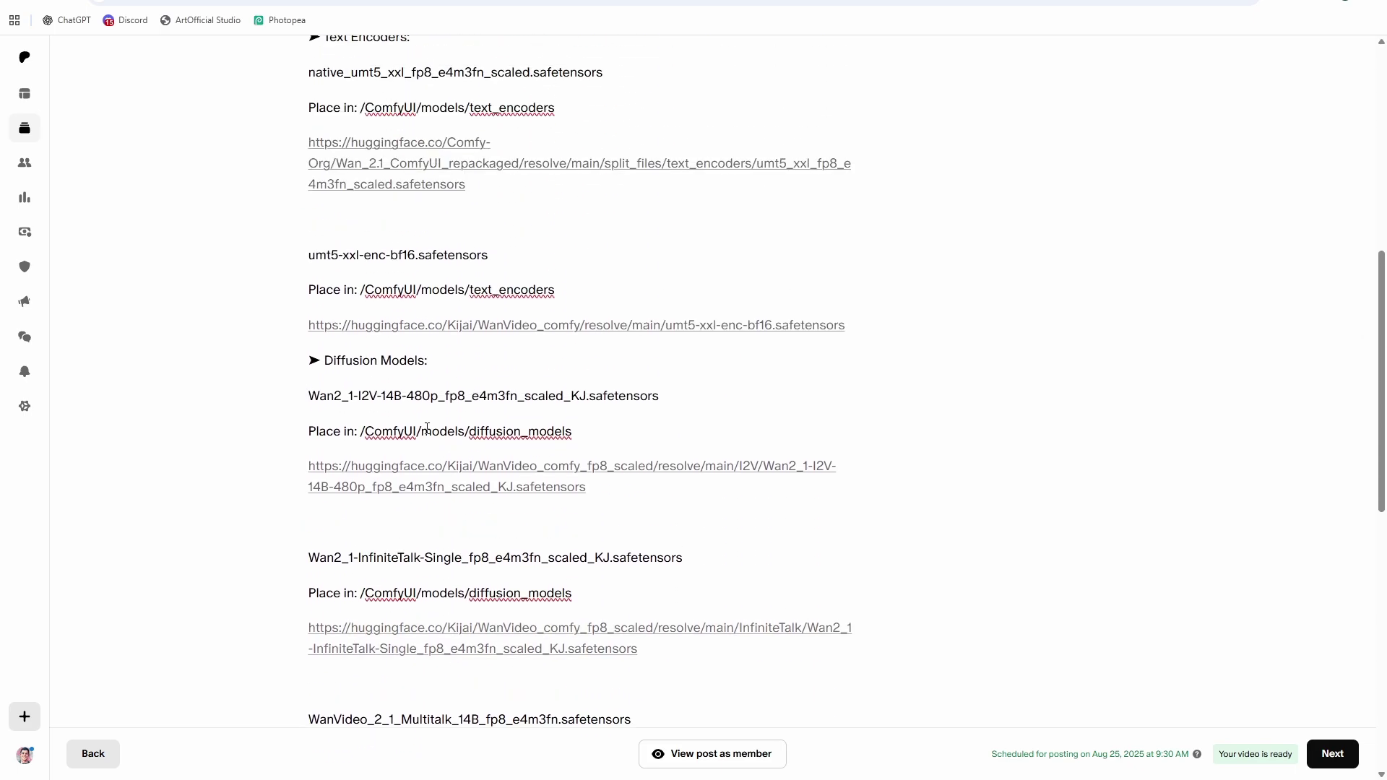
scroll(479, 284, up, 3)
scroll(492, 354, down, 10)
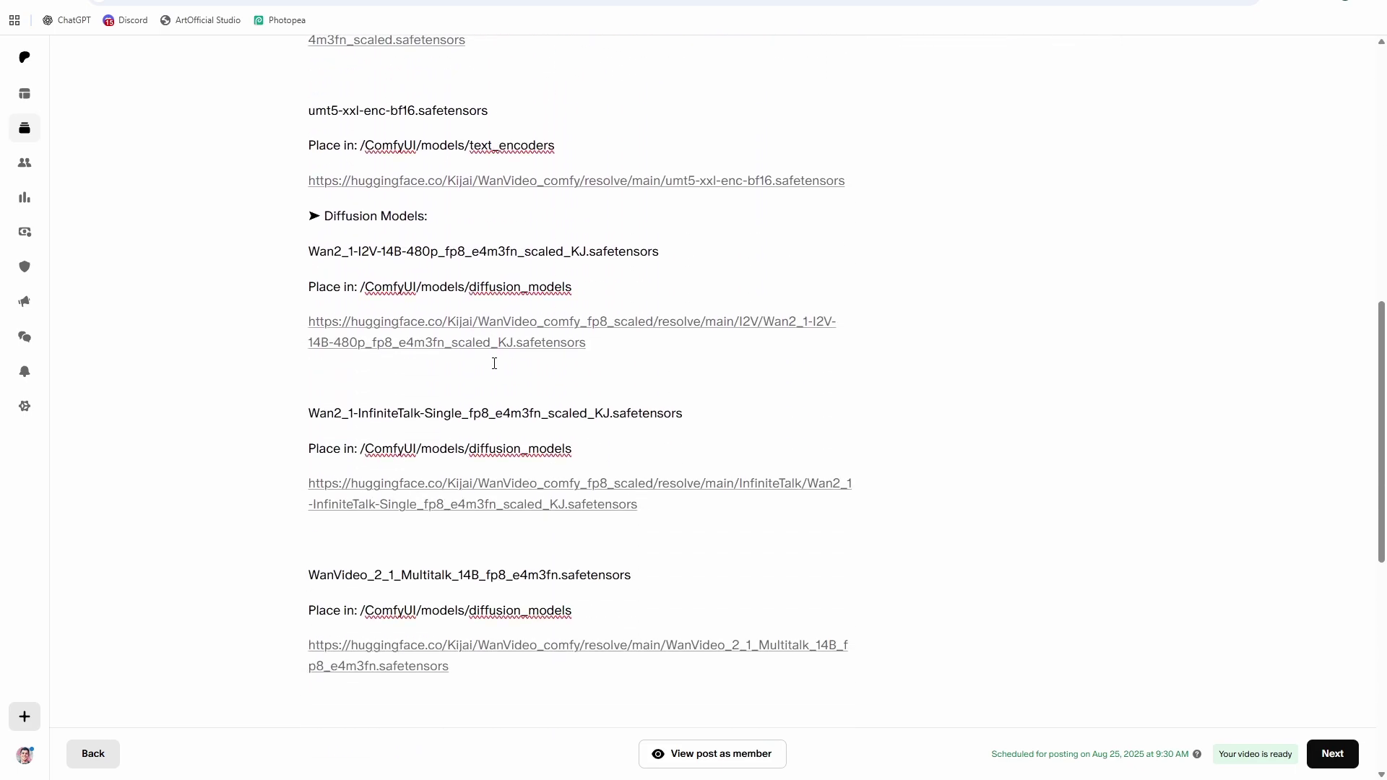
scroll(518, 377, down, 4)
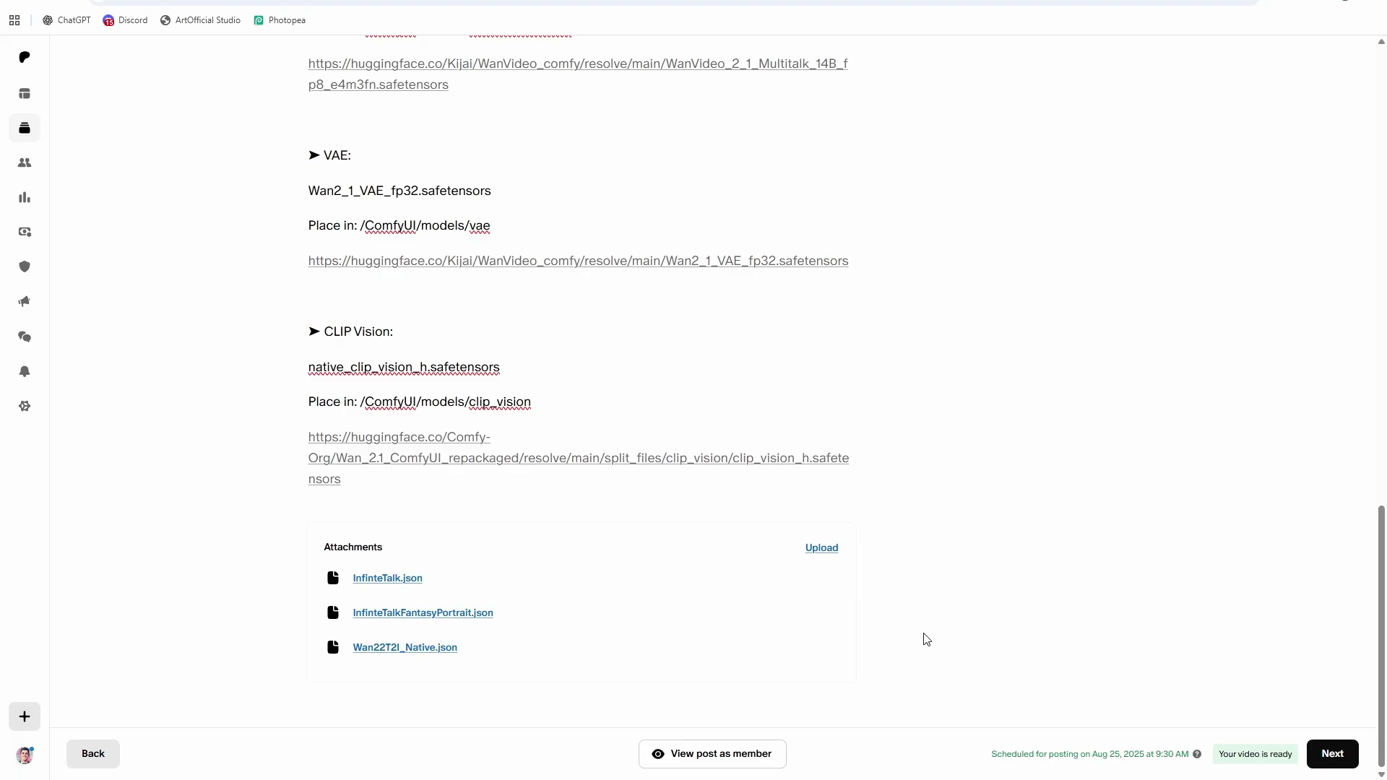
Step: Open the Model Downloader in ArtOfficial Studio and select InfiniteTalk from the model collection
click(108, 2)
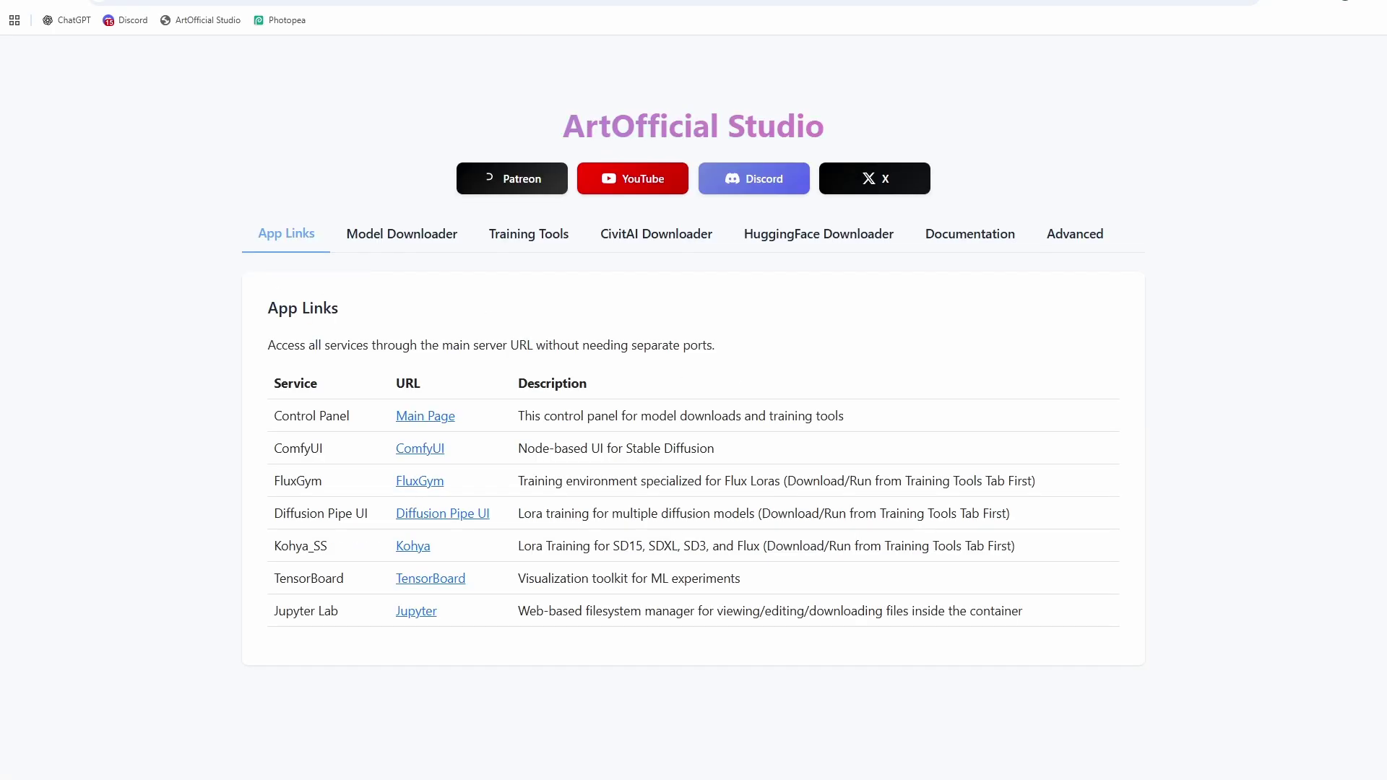
click(394, 247)
scroll(275, 350, down, 5)
scroll(212, 336, up, 2)
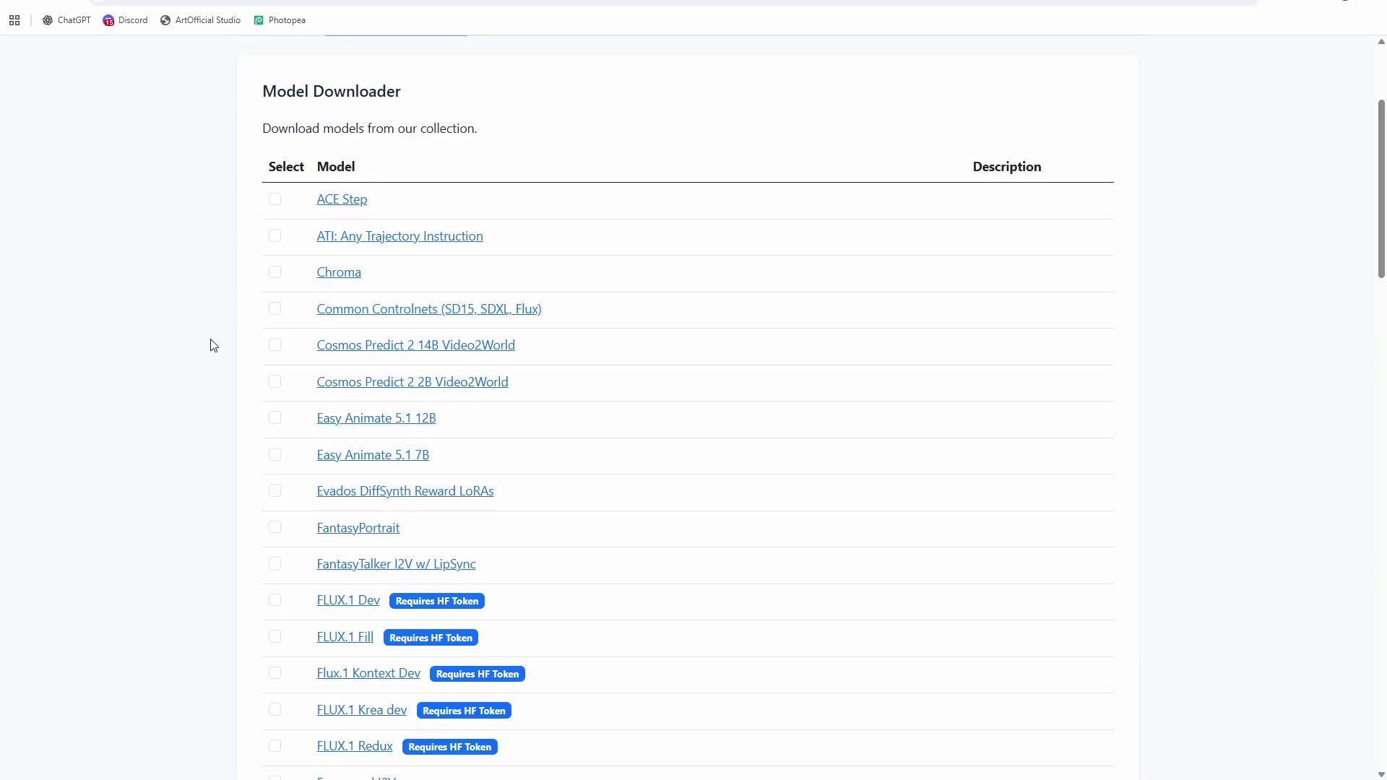
scroll(212, 338, down, 1)
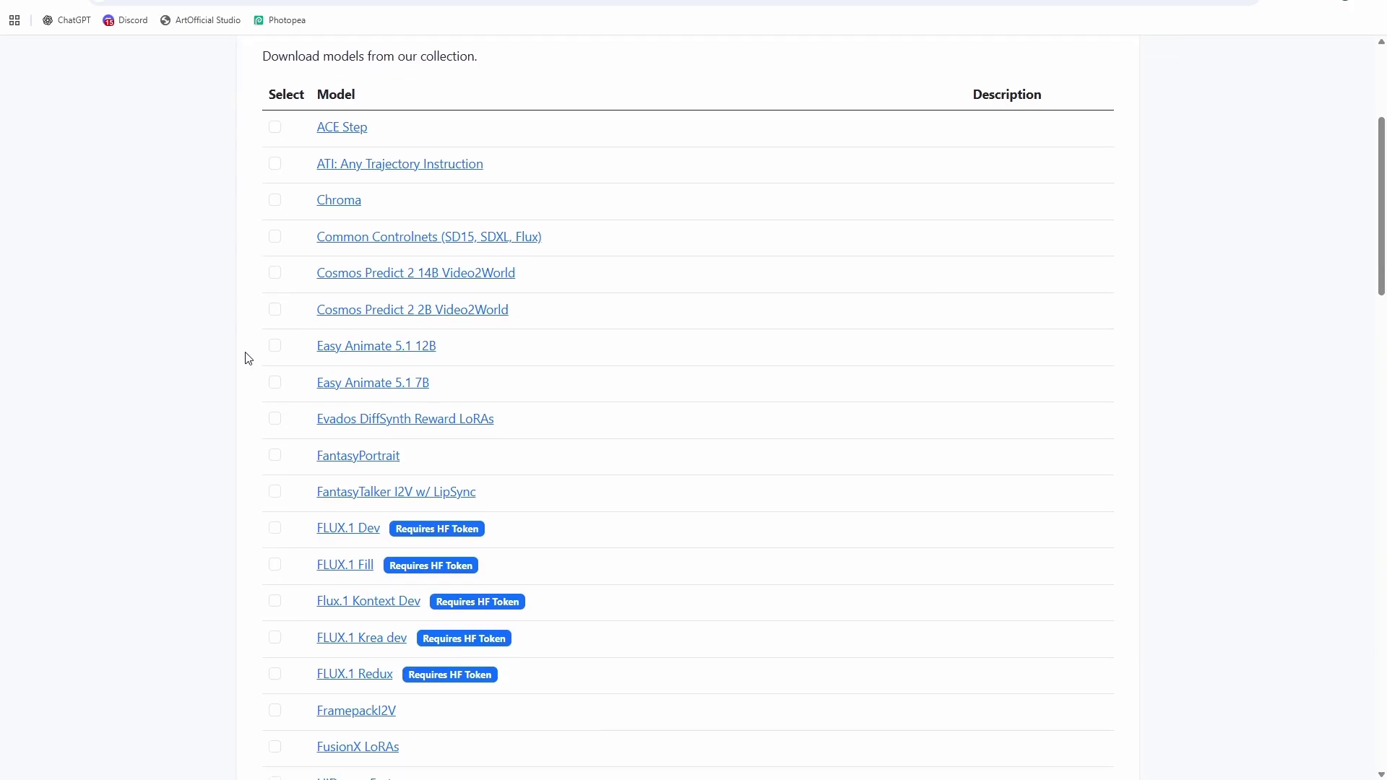
scroll(247, 357, down, 10)
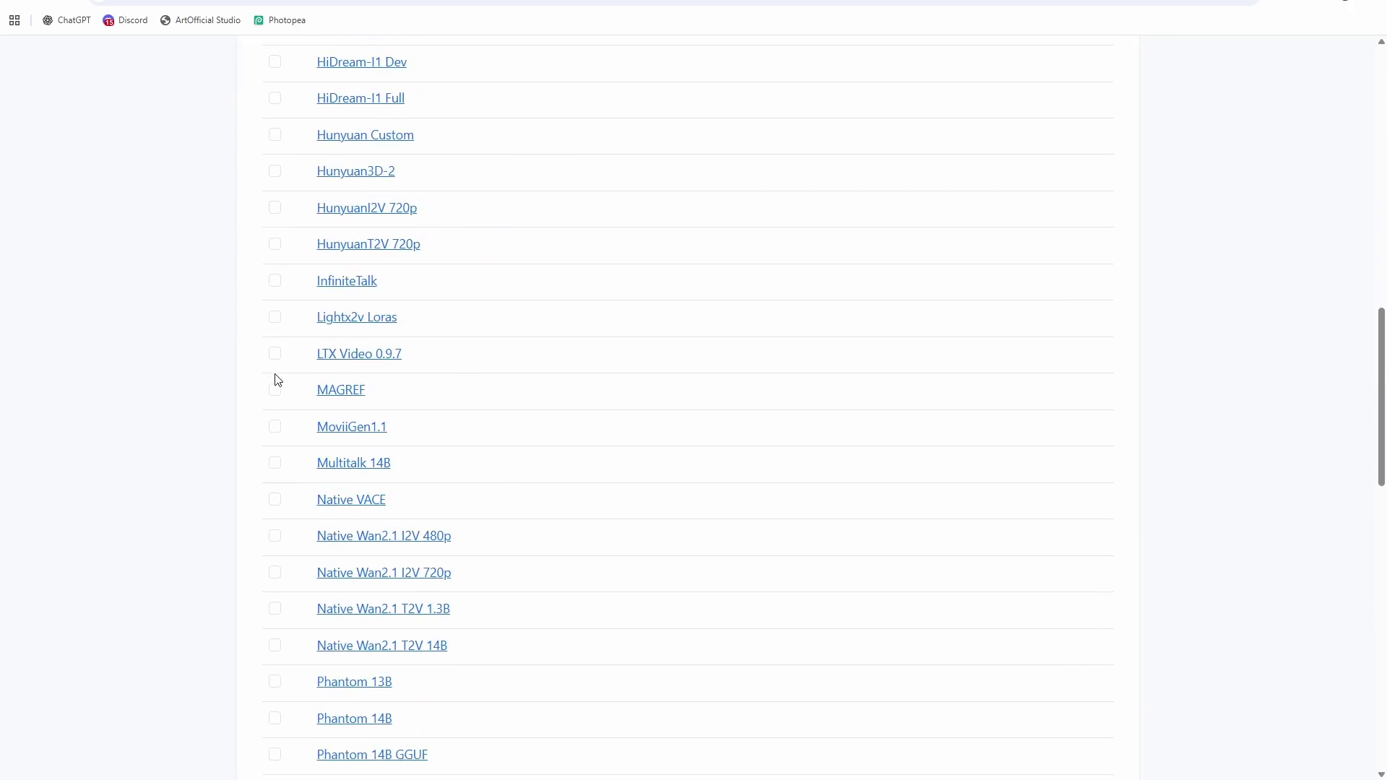
scroll(253, 390, down, 2)
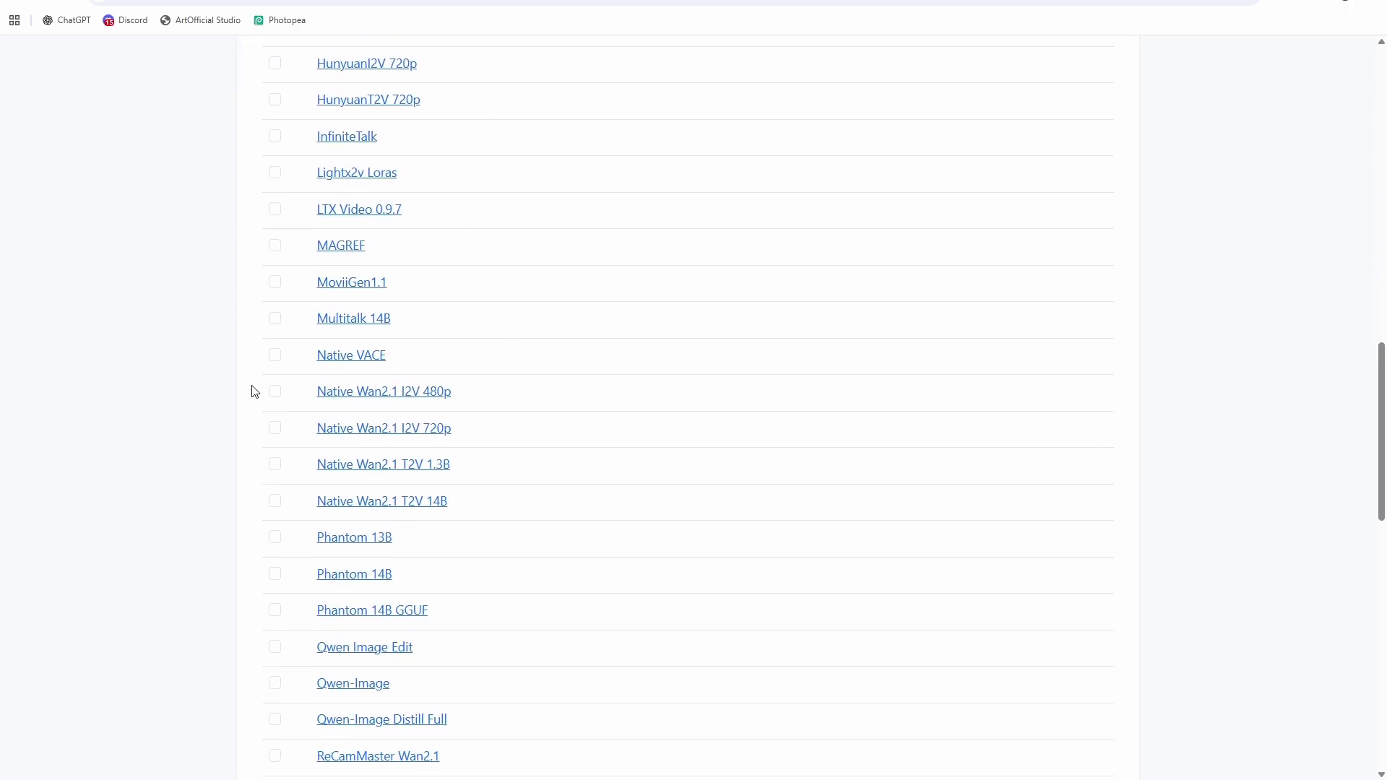
click(275, 136)
Step: Add Lightx2v Loras to the models selected for download
scroll(595, 486, up, 5)
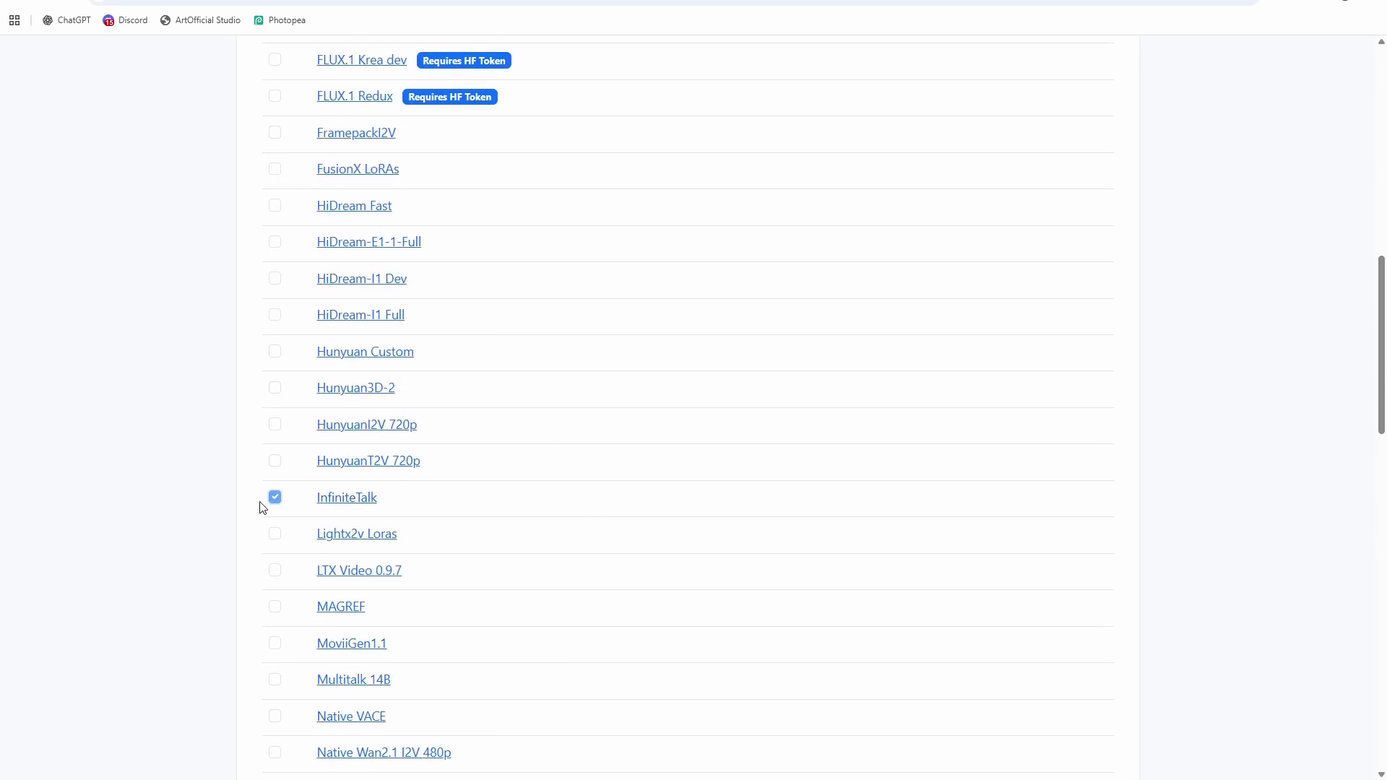
scroll(275, 495, down, 3)
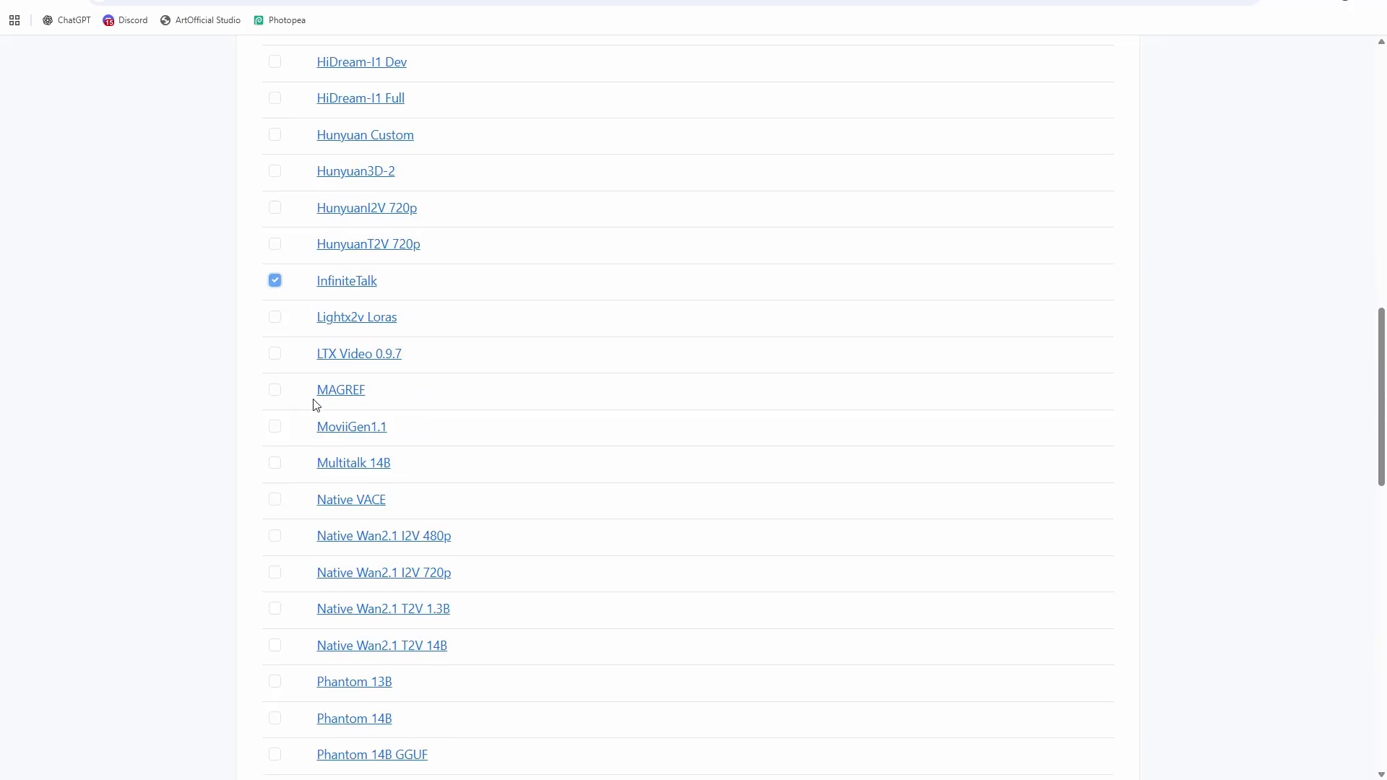
click(276, 319)
scroll(313, 434, up, 3)
scroll(340, 436, down, 18)
click(361, 643)
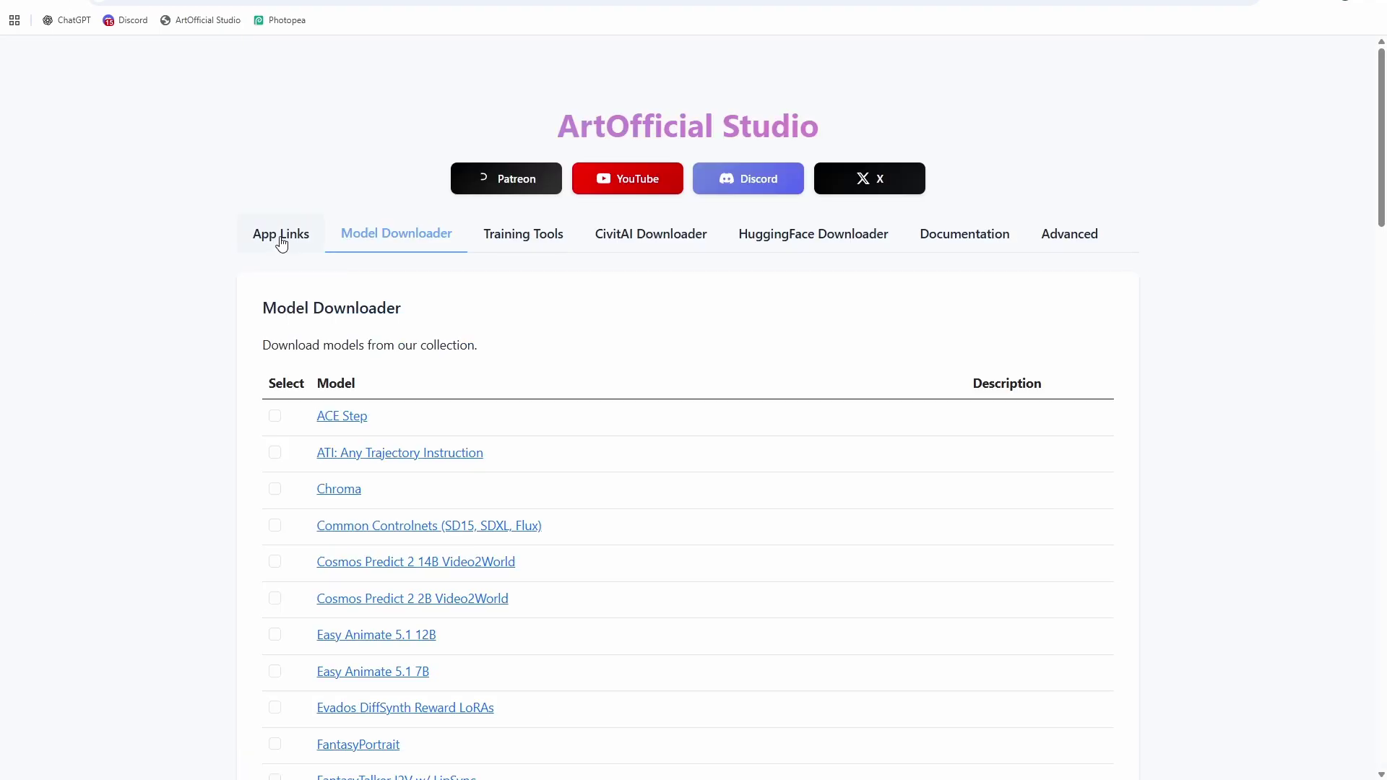
Step: Open ComfyUI from the app links and load the Lipsync workflow InfinteTalk.json by searching the saved workflows for "infin"
click(284, 239)
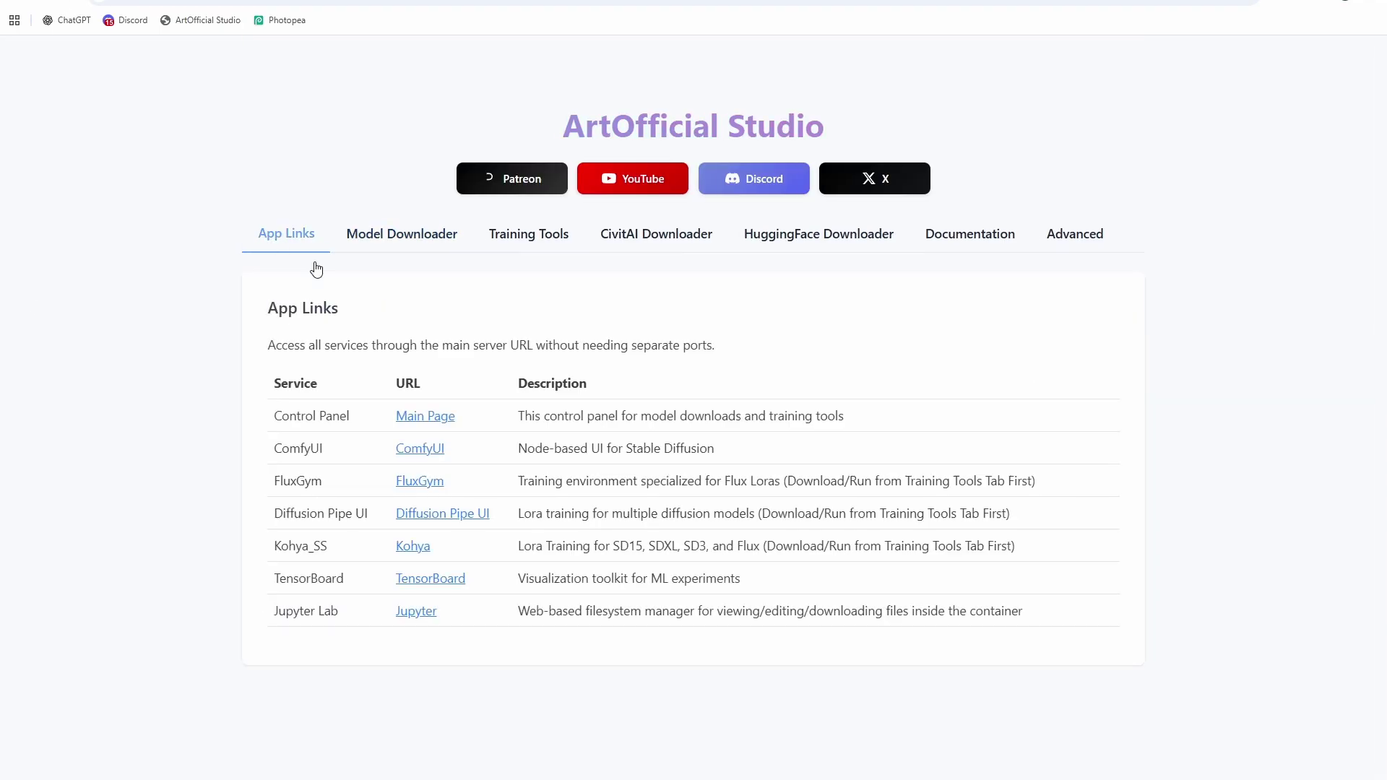
click(420, 449)
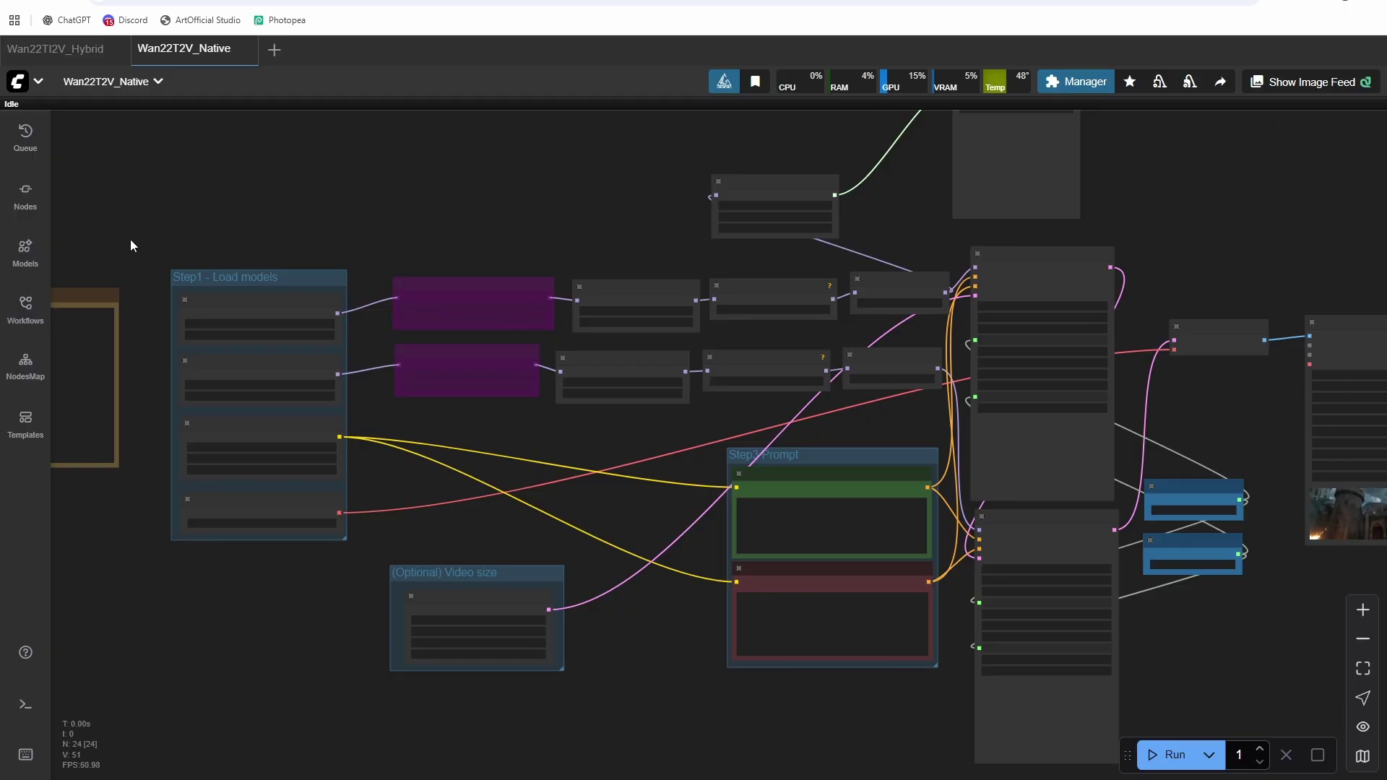
click(26, 307)
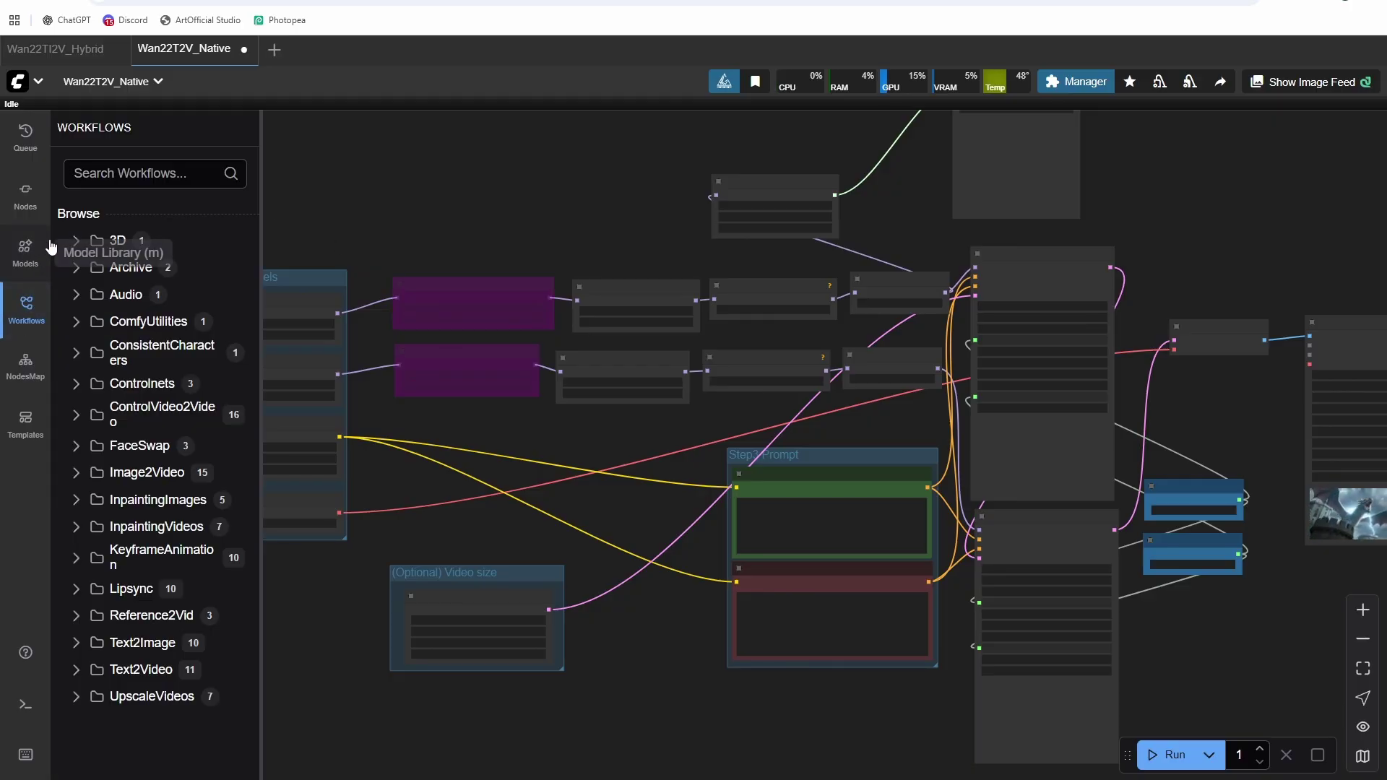
click(111, 174)
text(inite)
key(BackSpace)
key(BackSpace)
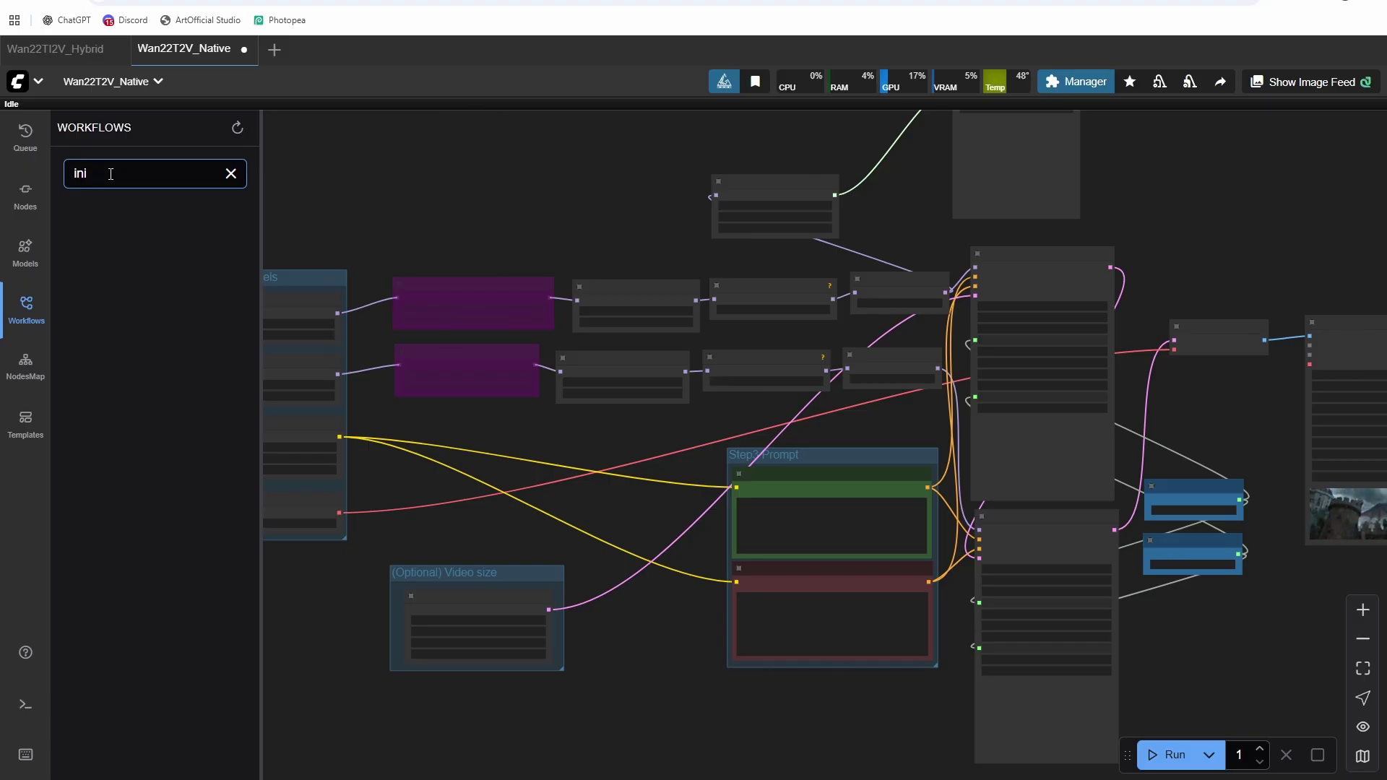
key(BackSpace)
text(fin)
click(159, 367)
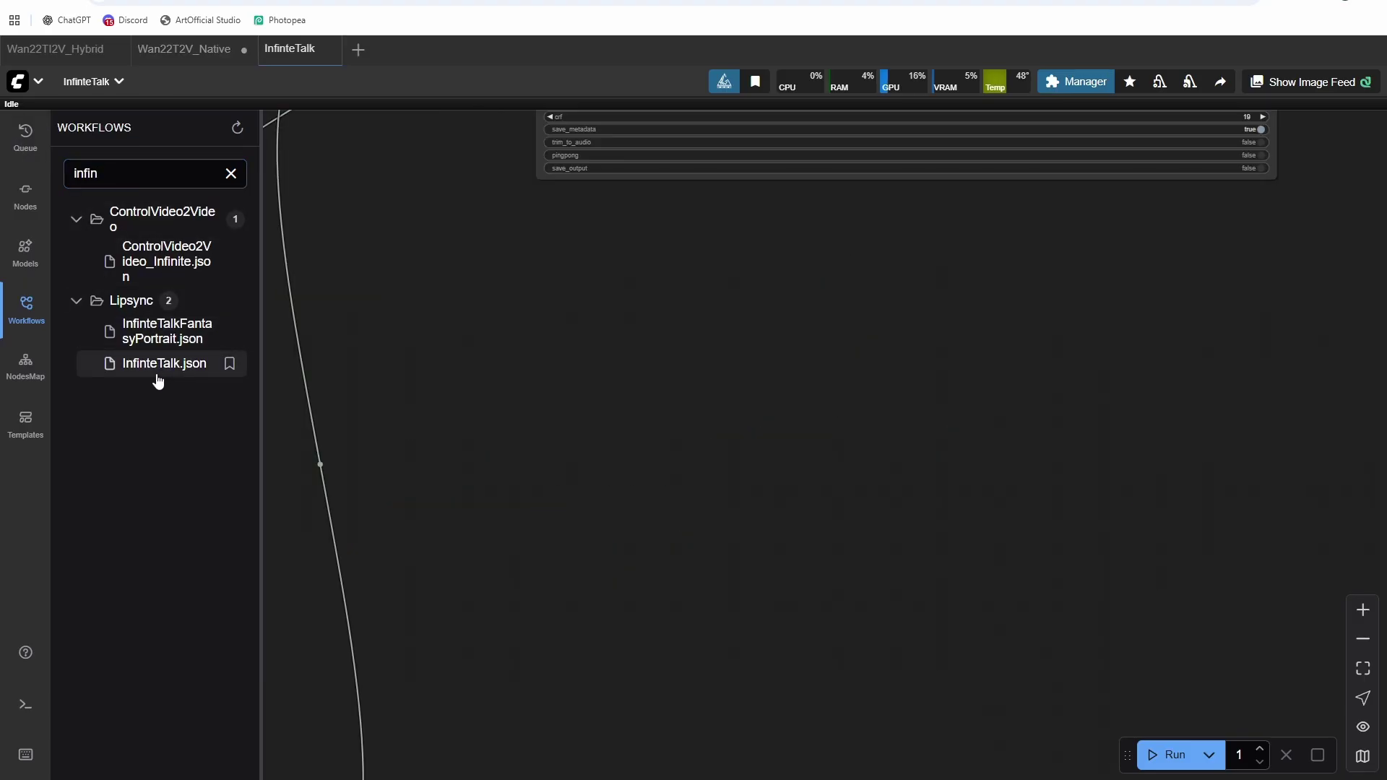
Step: Examine the InfinteTalk workflow, from the model loaders and sampler to the image and audio input nodes
scroll(588, 399, down, 6)
drag(499, 339, 1033, 560)
drag(903, 544, 1146, 534)
scroll(1146, 534, up, 5)
drag(1027, 403, 1145, 419)
click(25, 307)
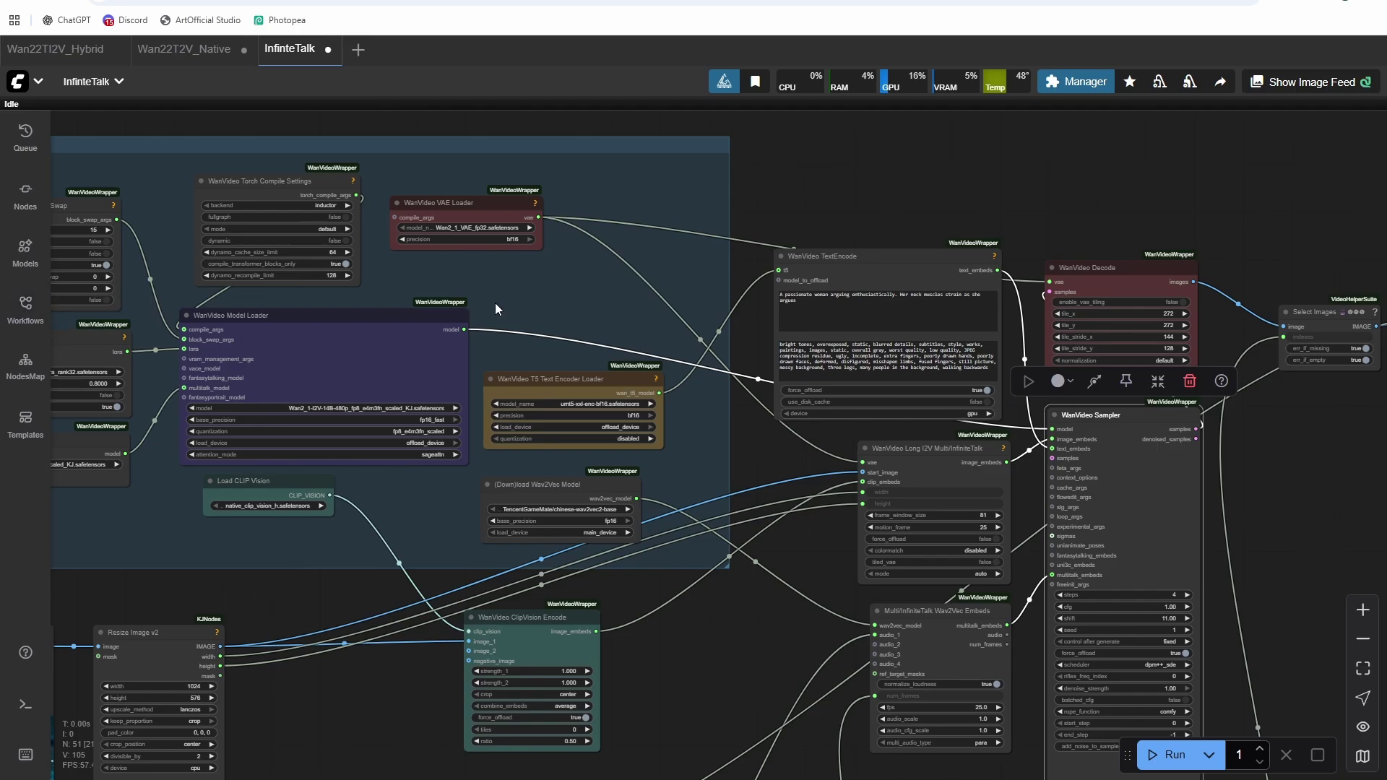
drag(495, 309, 959, 145)
drag(590, 400, 744, 432)
drag(910, 594, 944, 322)
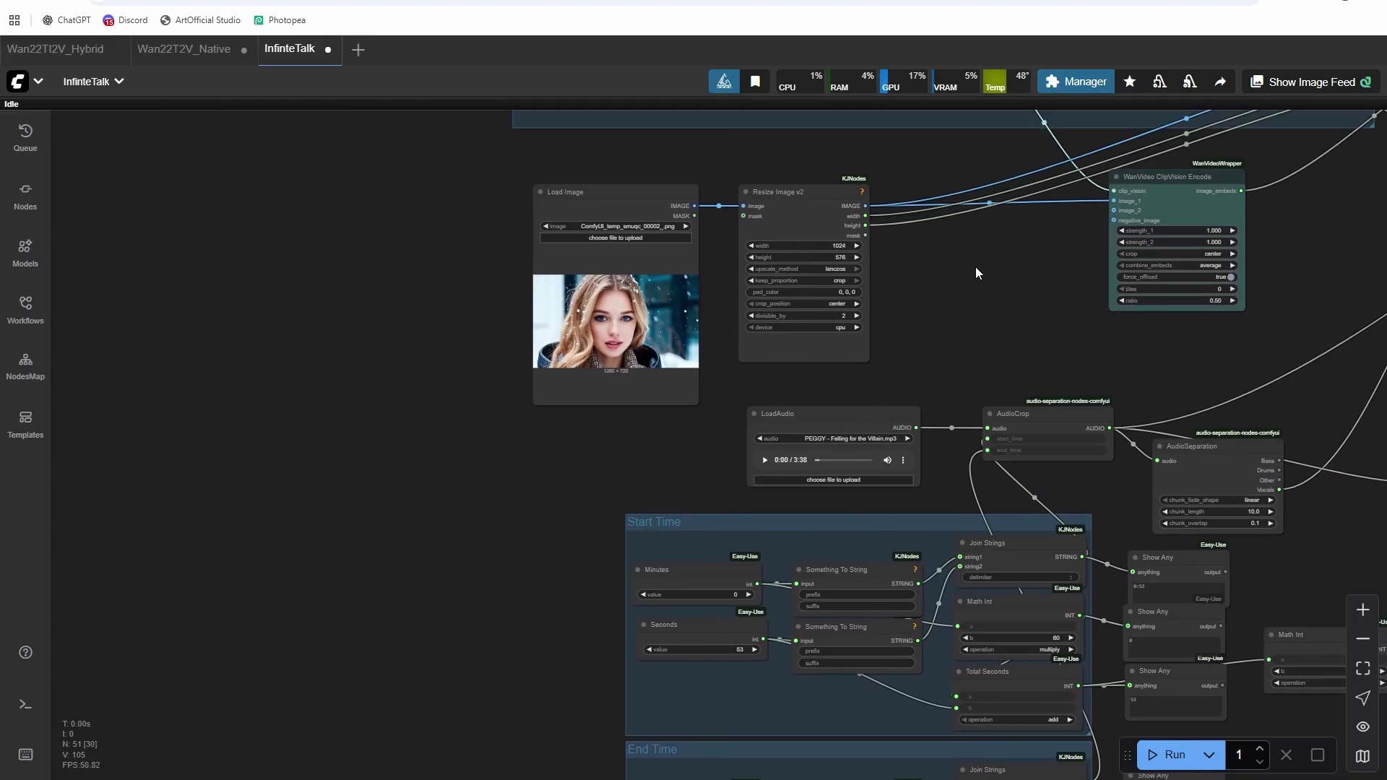
drag(943, 276, 1040, 303)
Step: Search the saved workflows for "t2i" and open Wan22T2I_Native.json
mouse_move(165, 69)
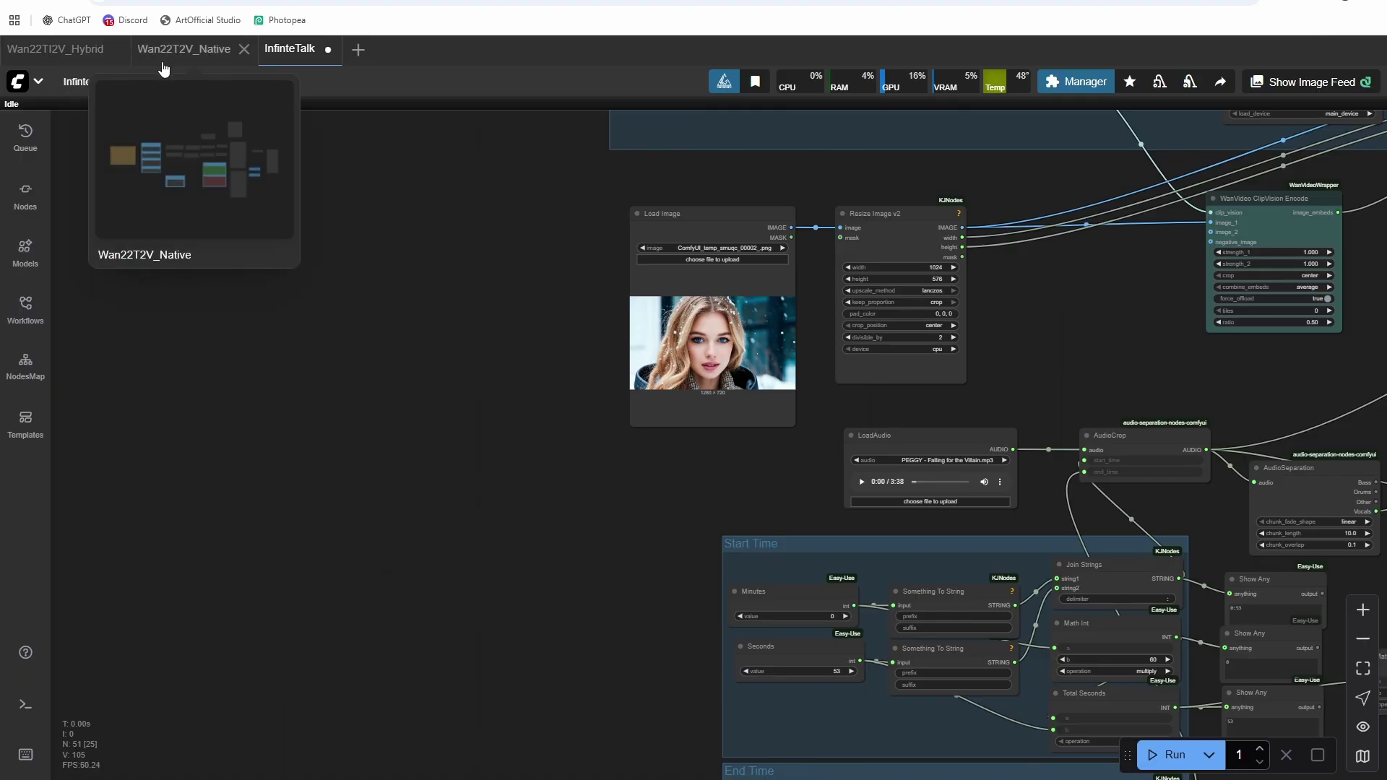
click(25, 307)
click(149, 186)
text(t2i)
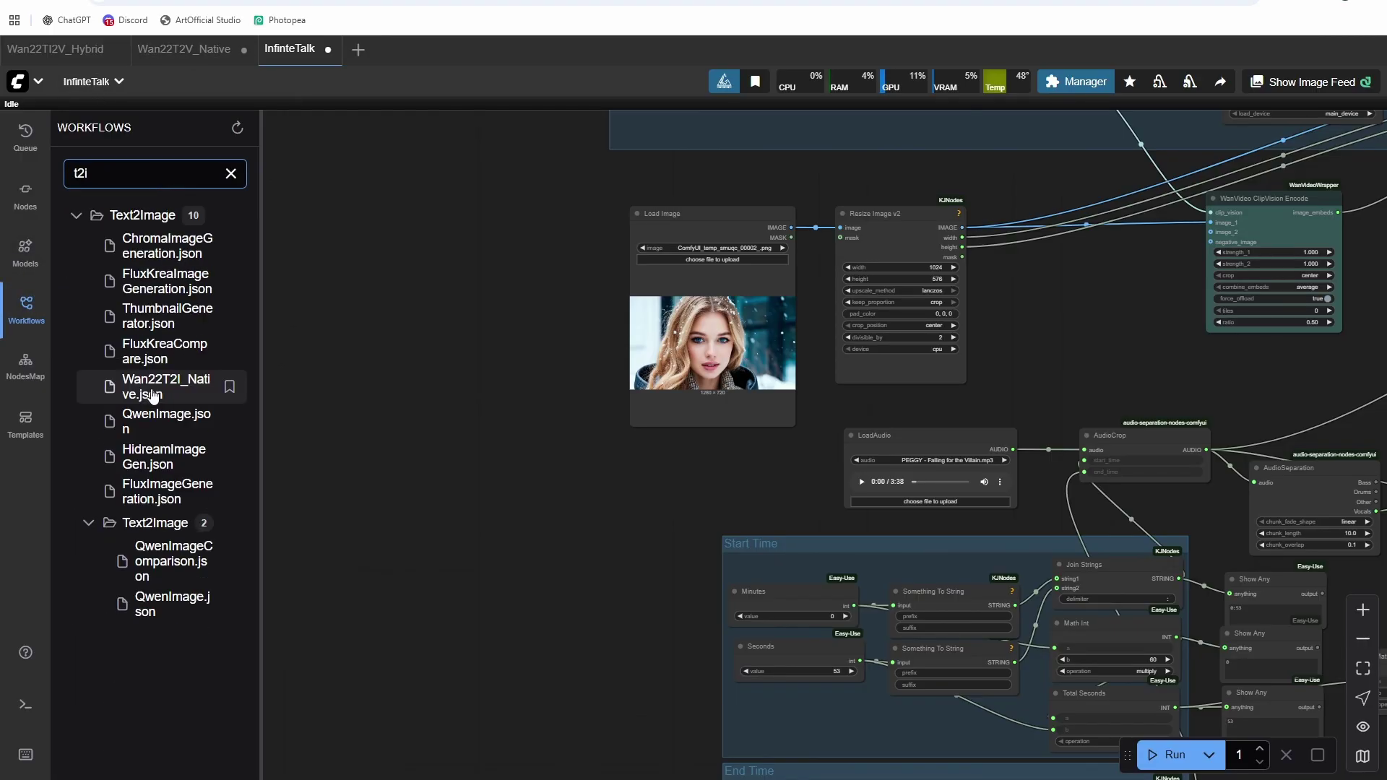
click(148, 394)
Step: Replace the positive prompt with "A blonde singer on stage singing into a microphone at a festival. She is wearing a white tshirt and bellbottom jeans"
drag(414, 366, 1025, 361)
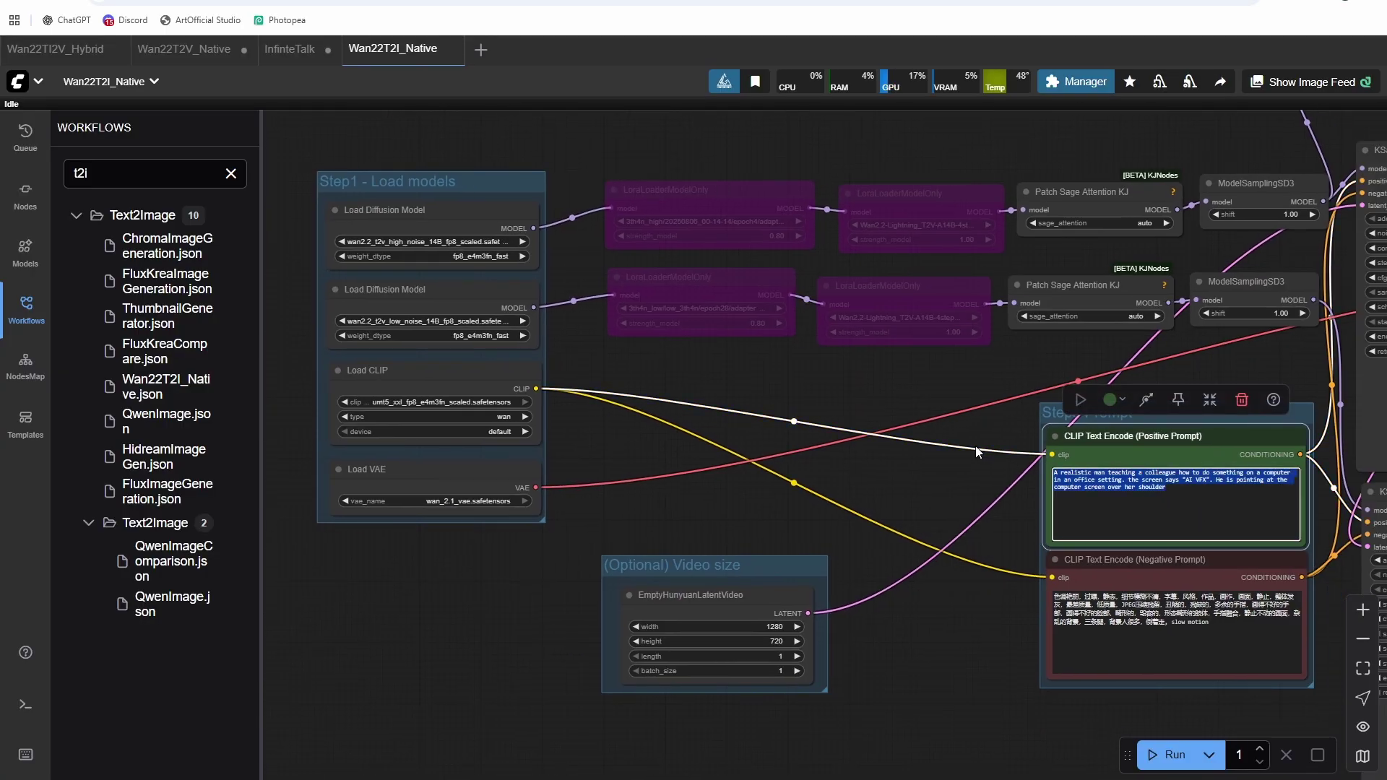
key(BackSpace)
text(A blonde singer on)
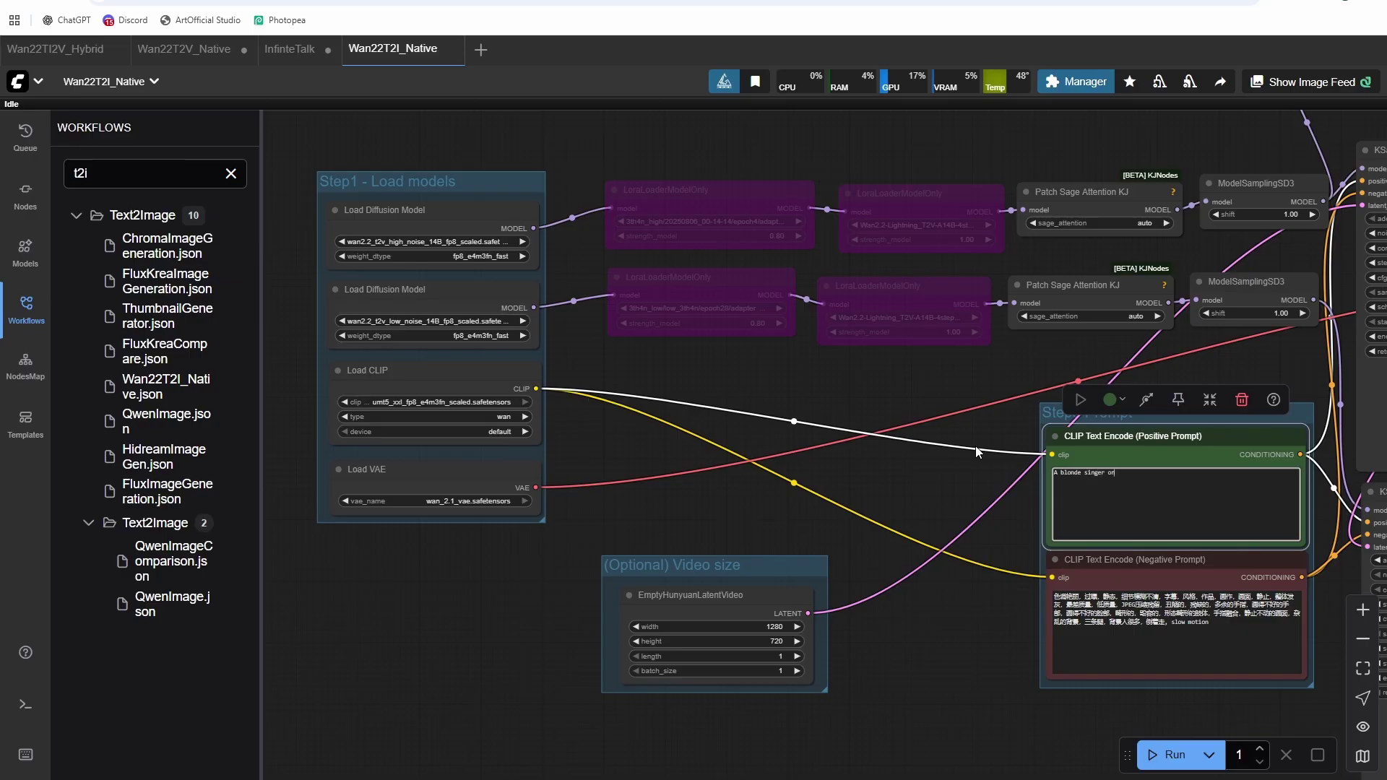
text( stage singing into a microphone at a festival. She is wearing a white tshirt and bel)
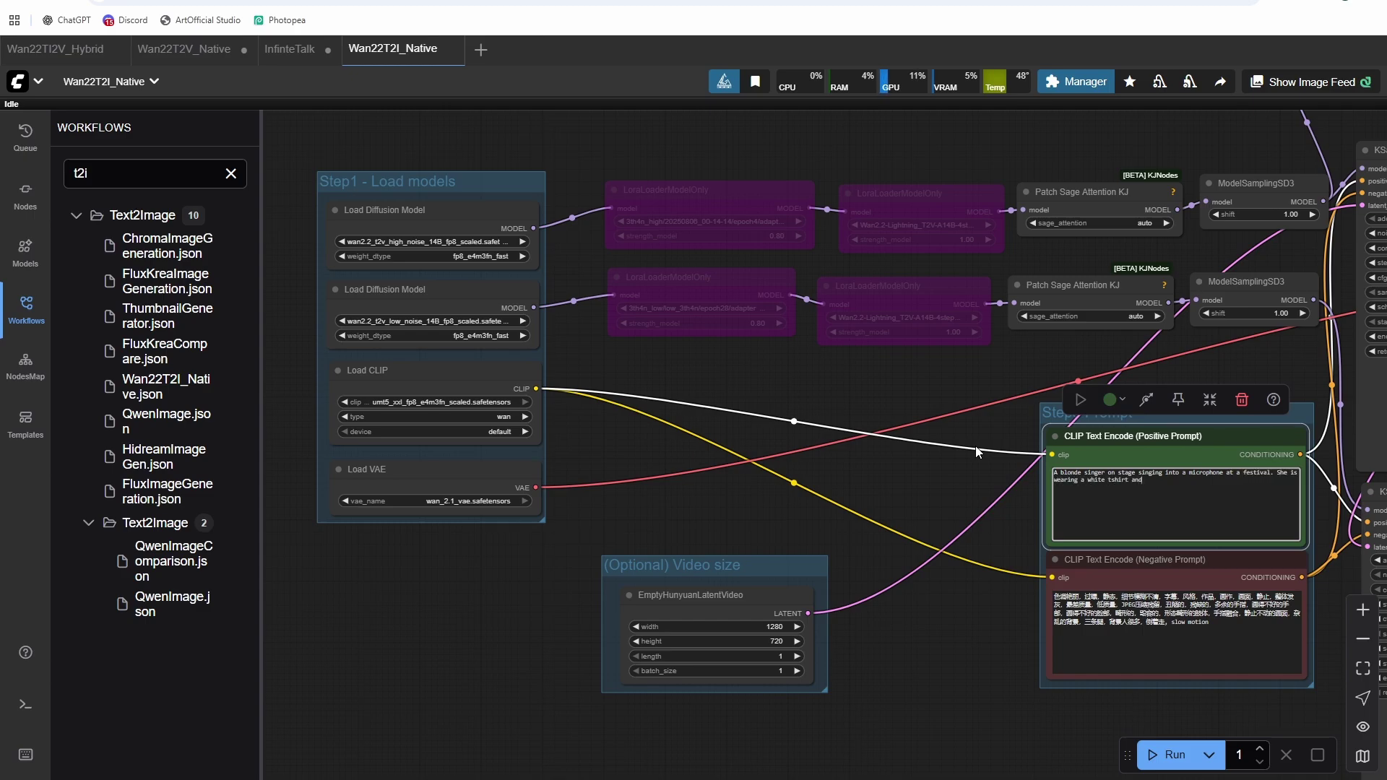
text(lbottom jean)
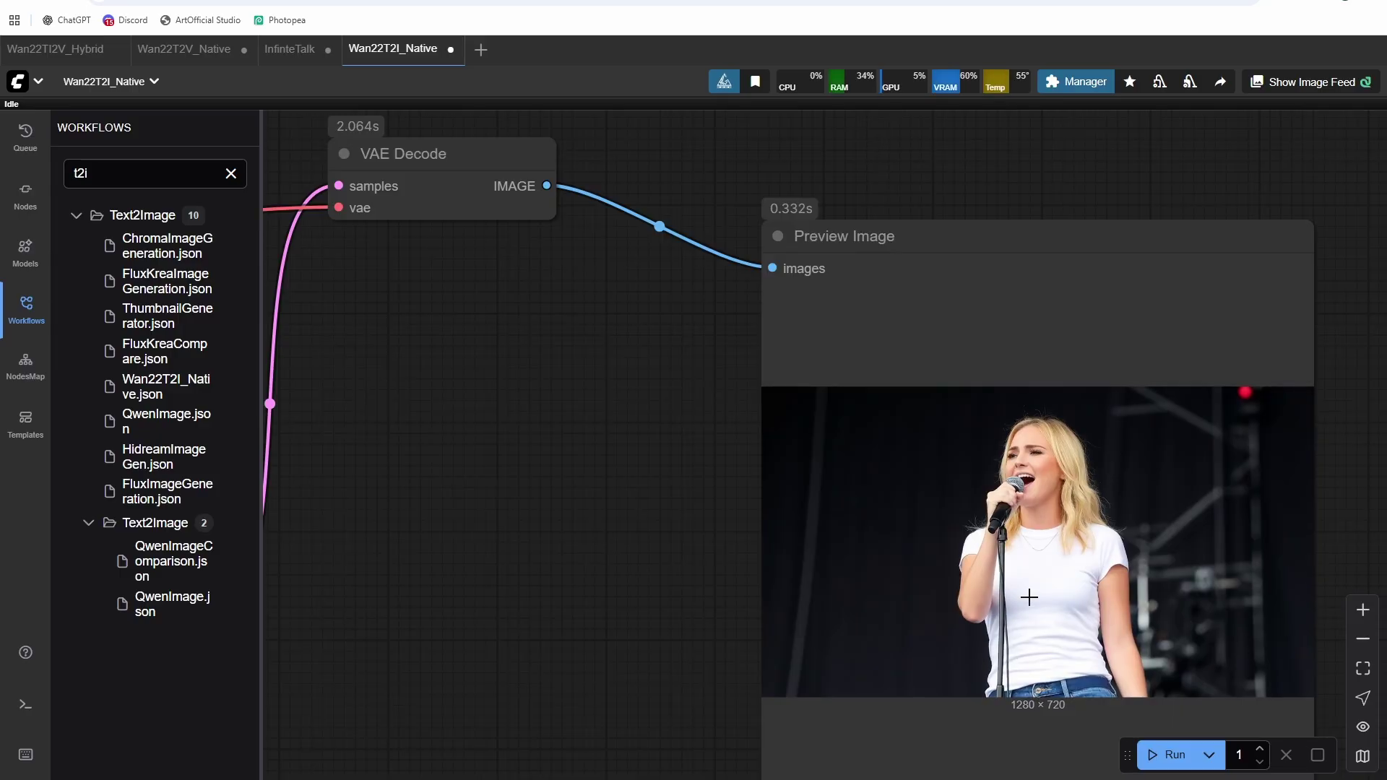
Step: Save the generated singer image and load it into the Load Image node of the InfinteTalk workflow
right_click(1029, 596)
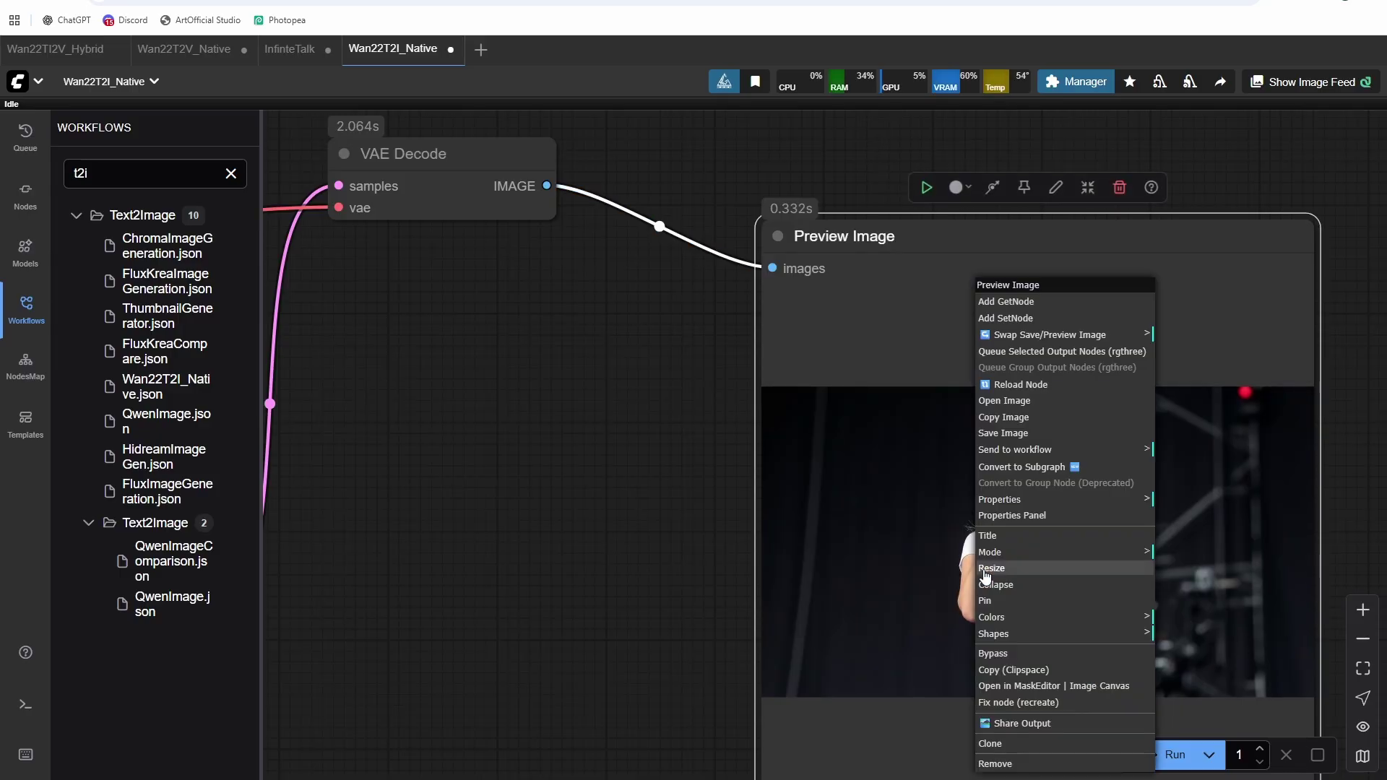
click(1048, 433)
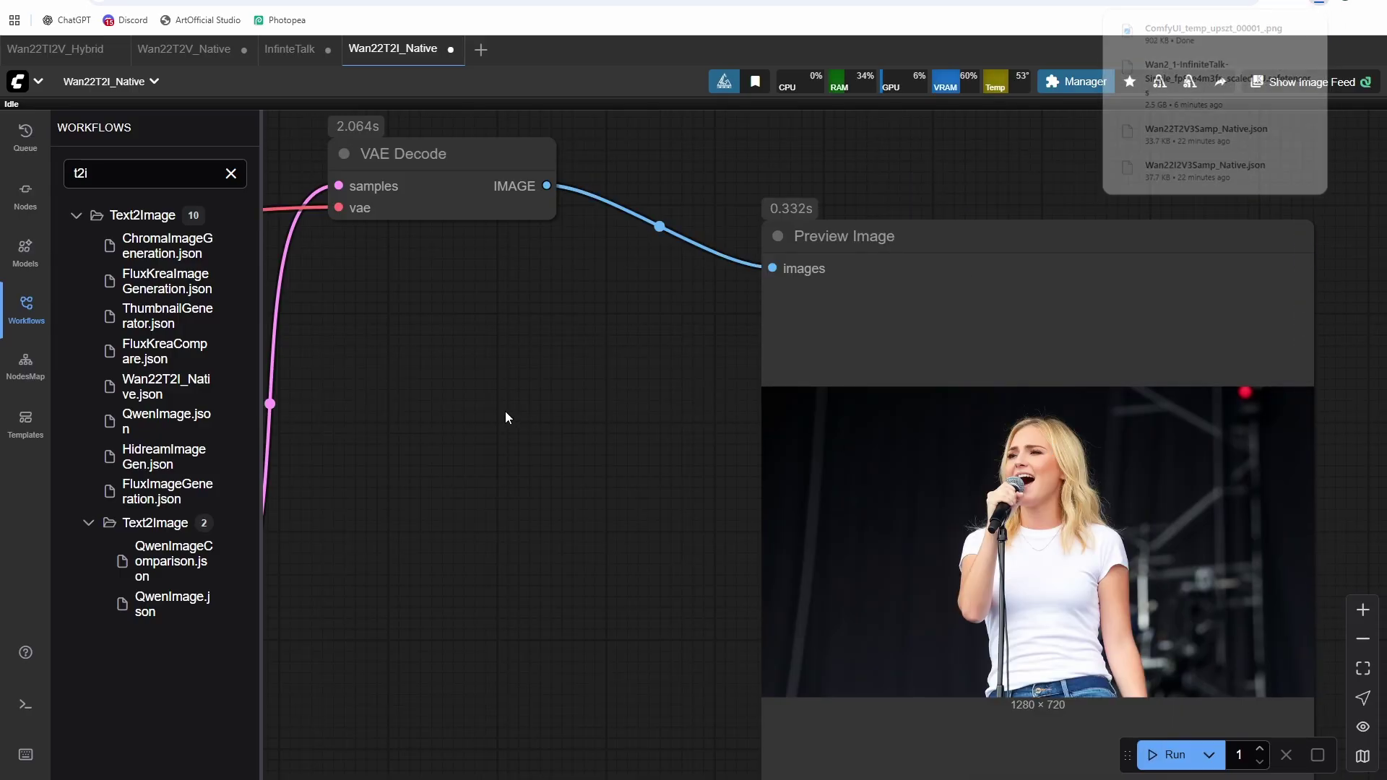
click(289, 48)
click(1299, 20)
drag(1214, 58, 745, 325)
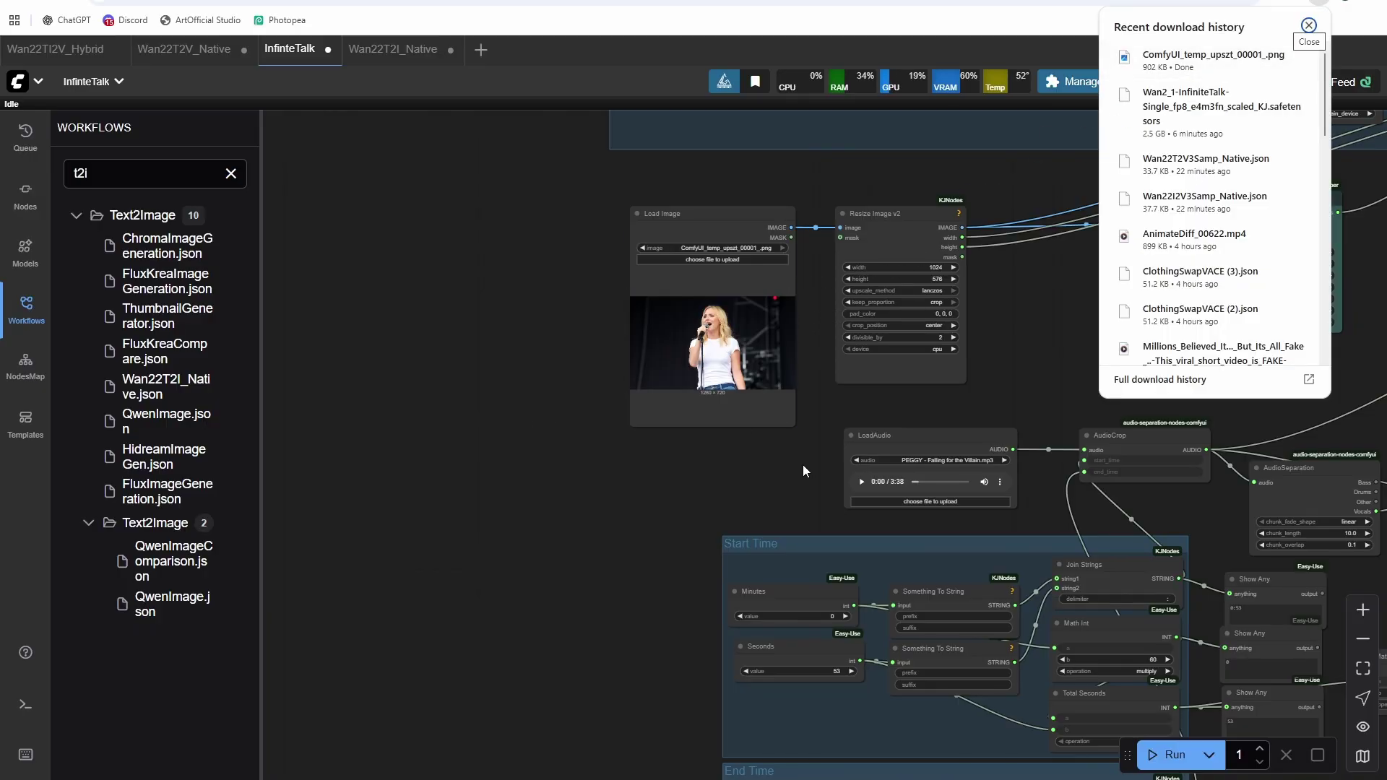
click(800, 468)
Step: Examine the model group's LoRA, InfiniteTalk, WanVideo, CLIP Vision, T5 and Wav2Vec loader nodes
drag(1124, 338, 964, 618)
scroll(952, 607, down, 2)
scroll(766, 380, up, 7)
drag(762, 377, 722, 532)
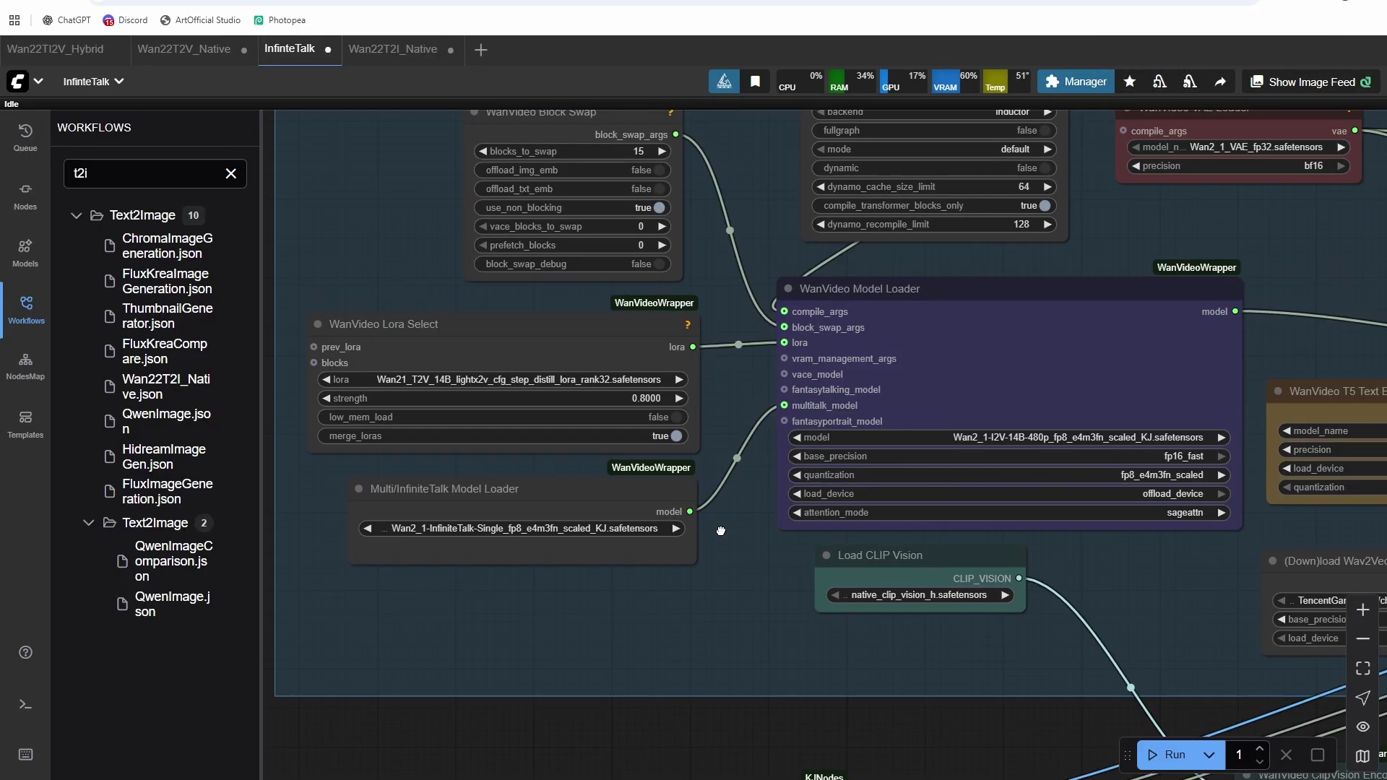
click(579, 528)
click(397, 548)
drag(1129, 221, 1128, 292)
drag(1290, 296, 943, 301)
drag(1028, 348, 816, 262)
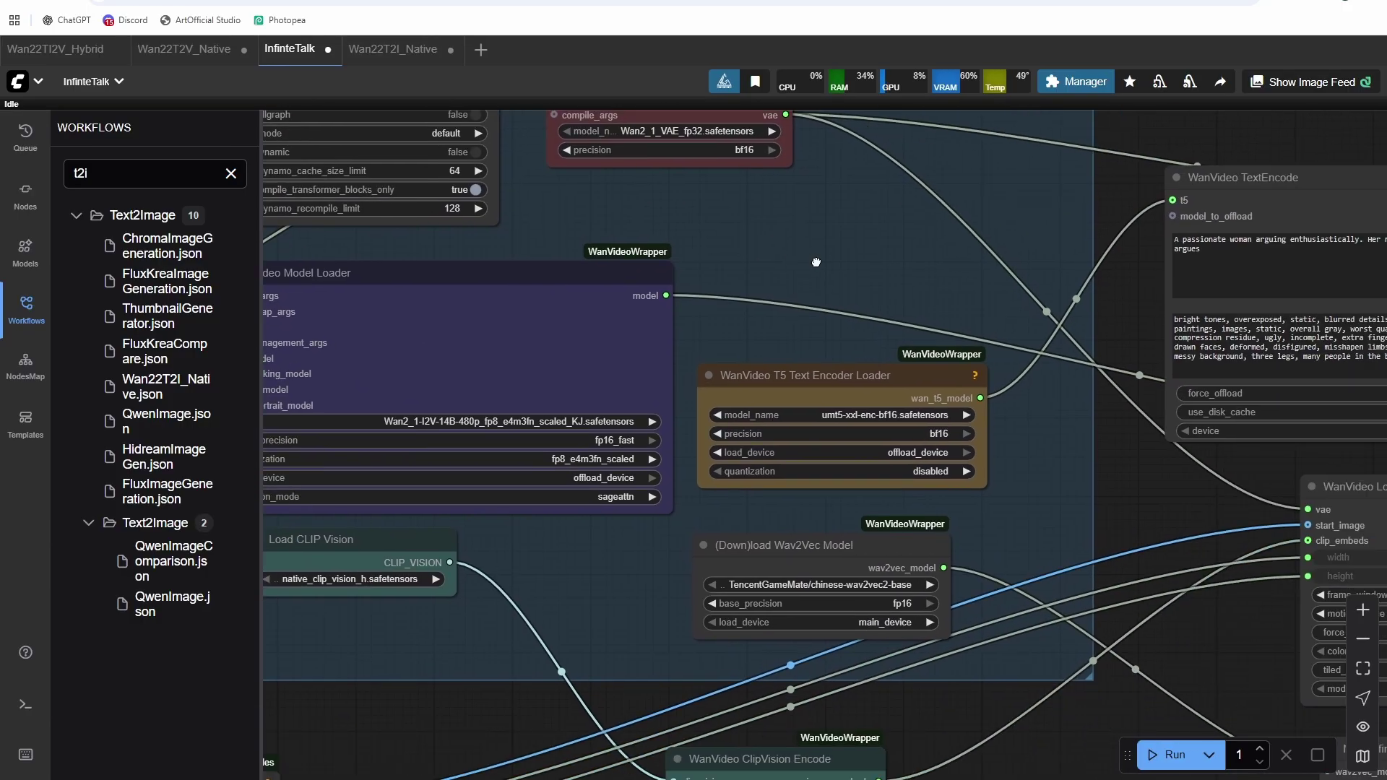
scroll(816, 262, down, 3)
scroll(837, 356, up, 8)
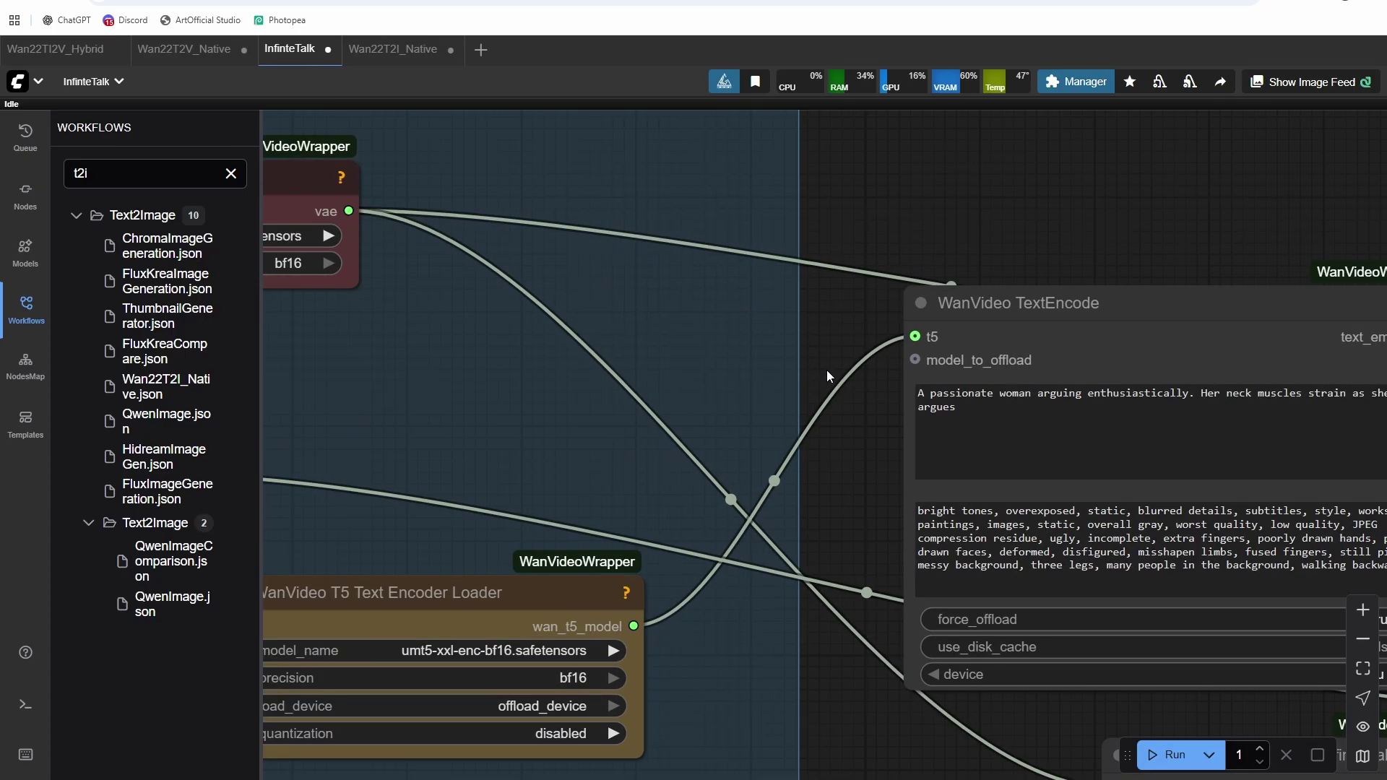
Step: Examine the positive and negative prompts in the WanVideo TextEncode node and the nodes around it
drag(827, 370, 581, 342)
triple_click(804, 404)
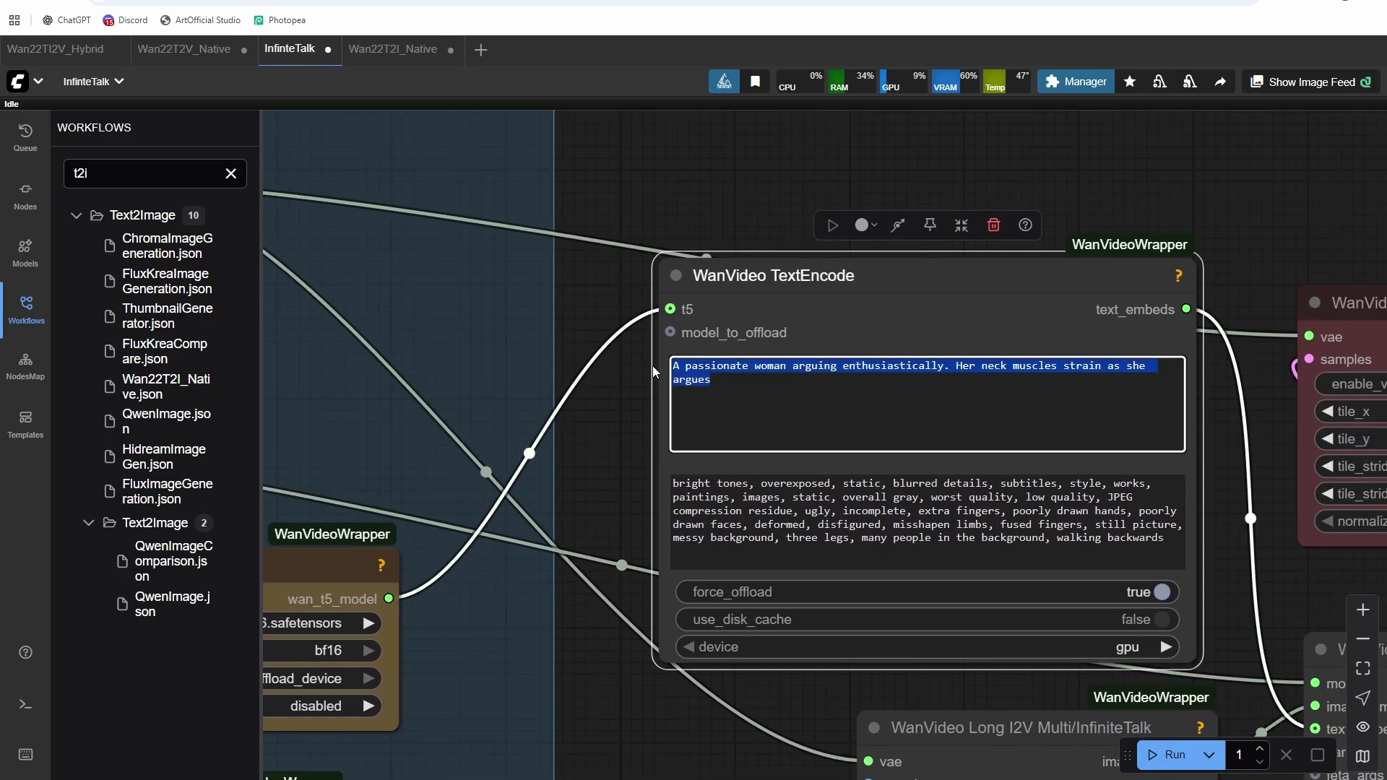
click(795, 391)
drag(795, 391, 627, 361)
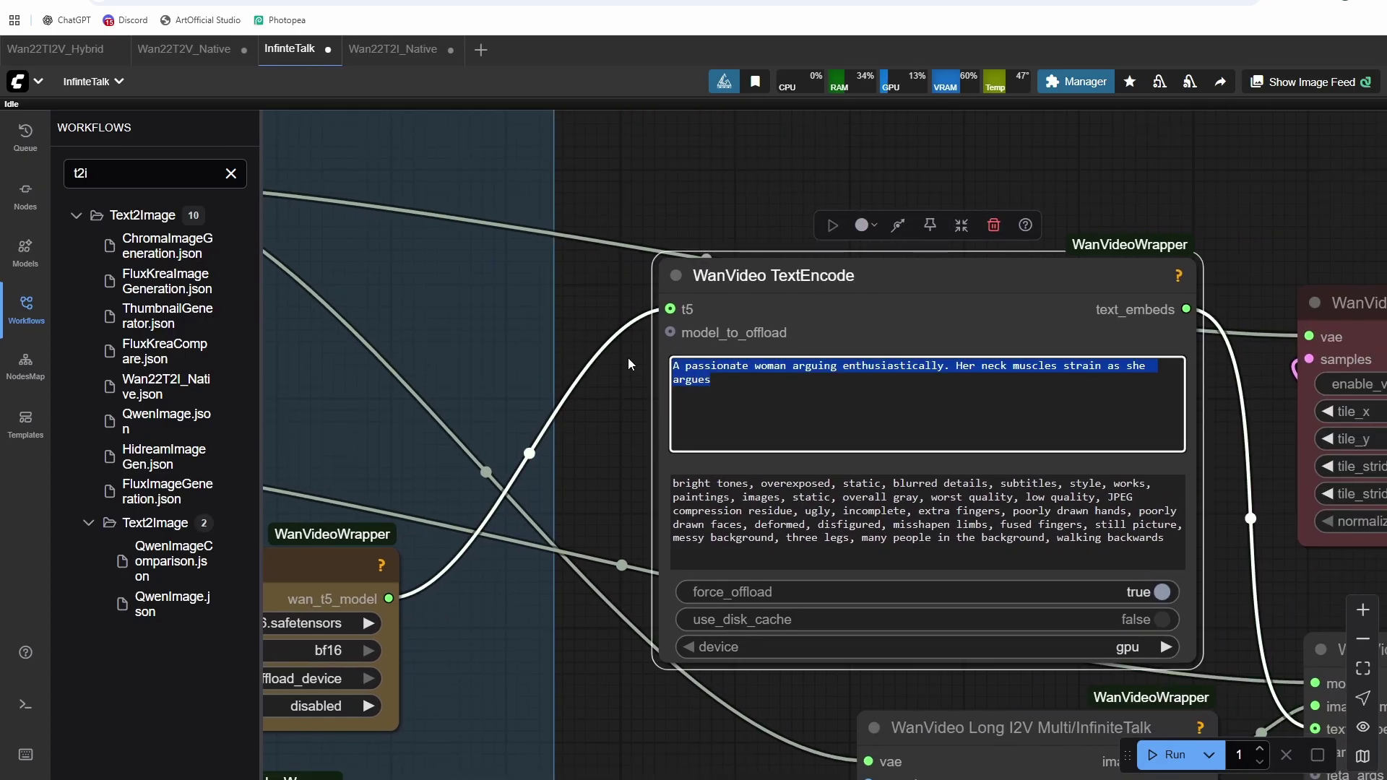
click(565, 298)
scroll(567, 300, down, 2)
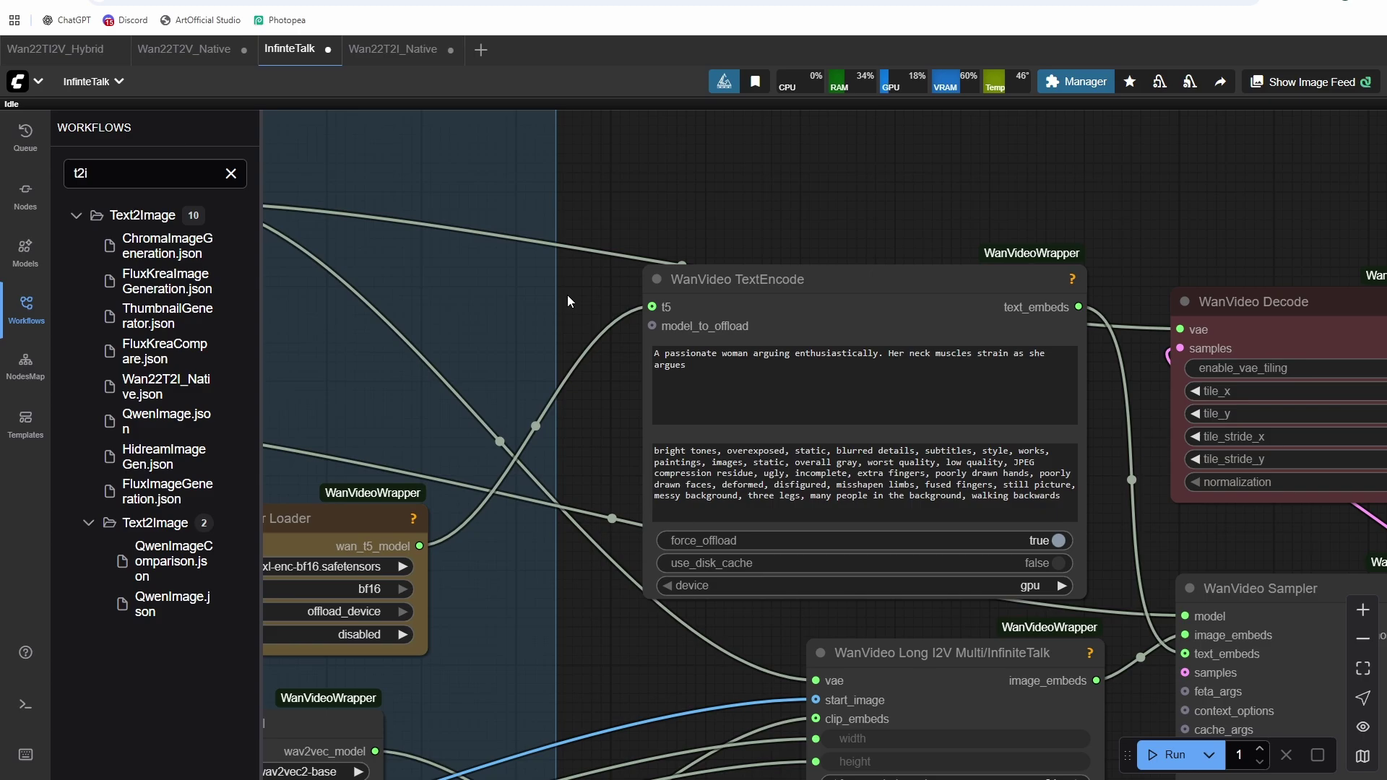
scroll(664, 237, down, 2)
drag(568, 296, 730, 53)
scroll(662, 247, up, 1)
scroll(725, 232, down, 4)
drag(747, 249, 907, 398)
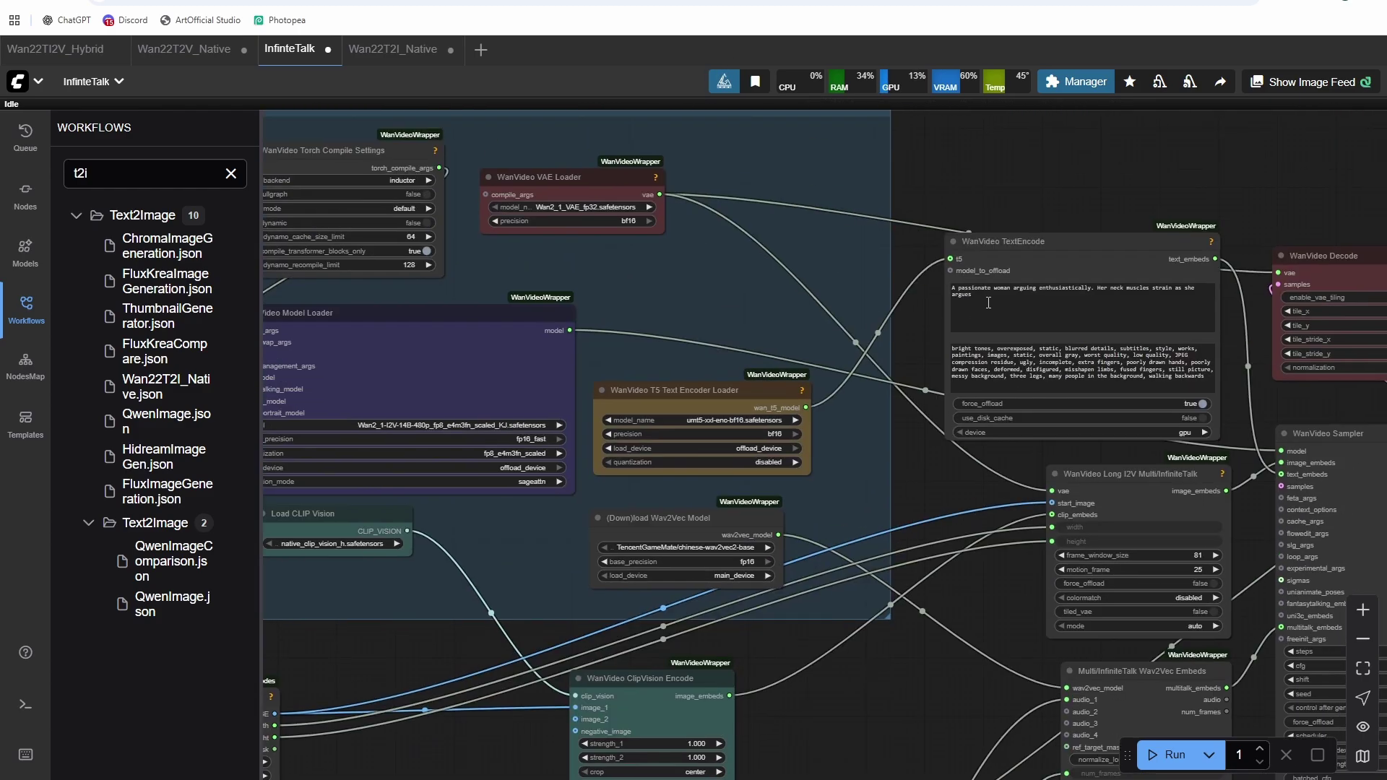
Step: Reword the positive prompt to "A passionate woman singing enthusiastically. Her neck muscles strain as she sings"
scroll(1028, 239, up, 6)
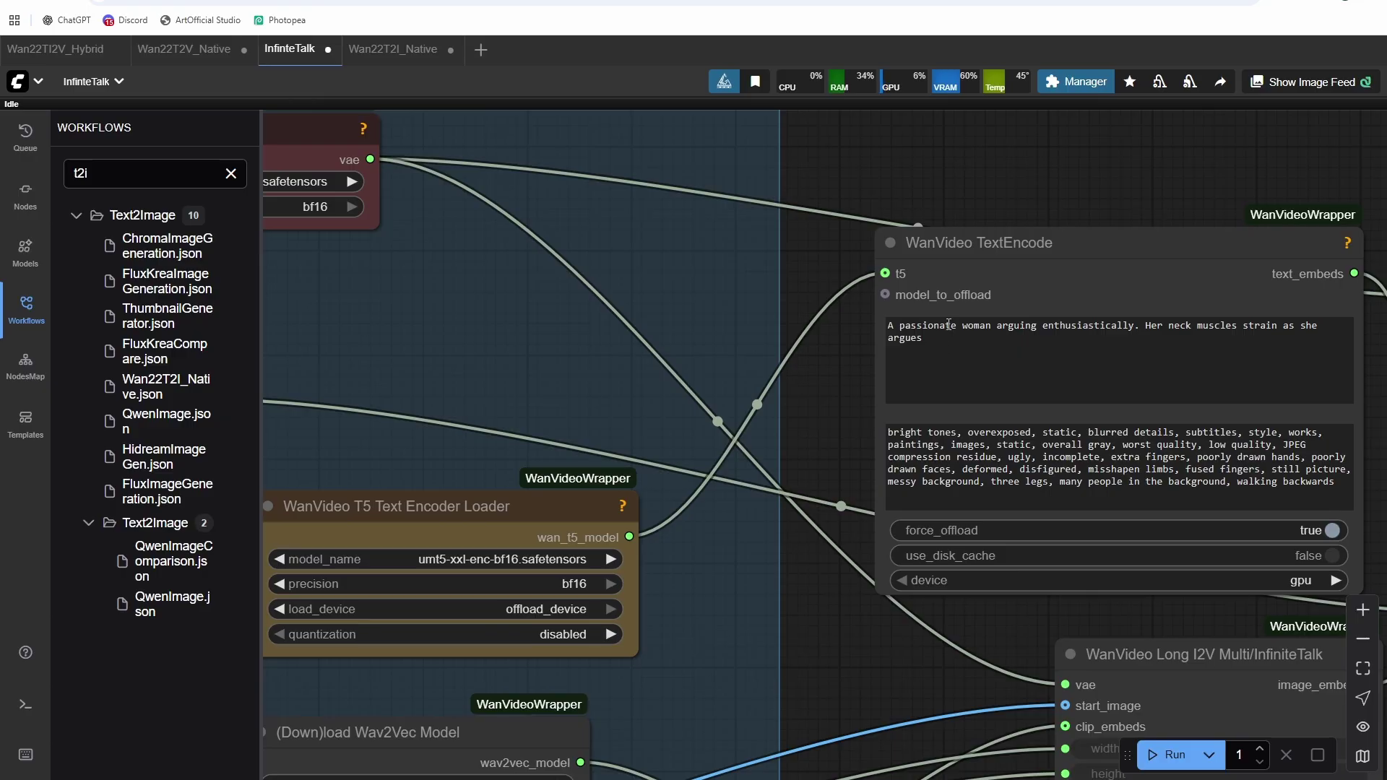
double_click(1028, 325)
text(singing)
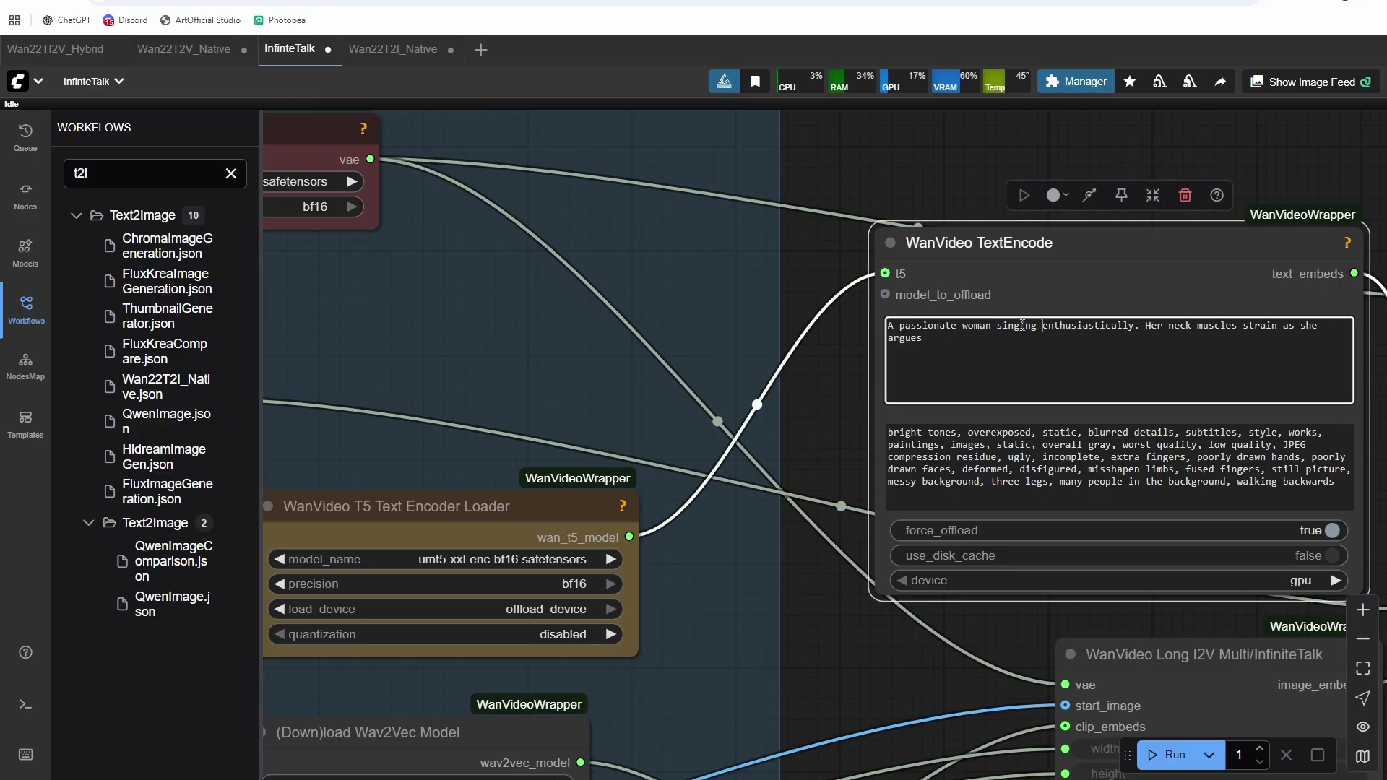
double_click(904, 341)
text(sin)
Step: Look over the Load Image and Resize Image v2 nodes holding the singer picture
scroll(860, 286, down, 3)
drag(590, 349, 1045, 215)
scroll(886, 344, down, 3)
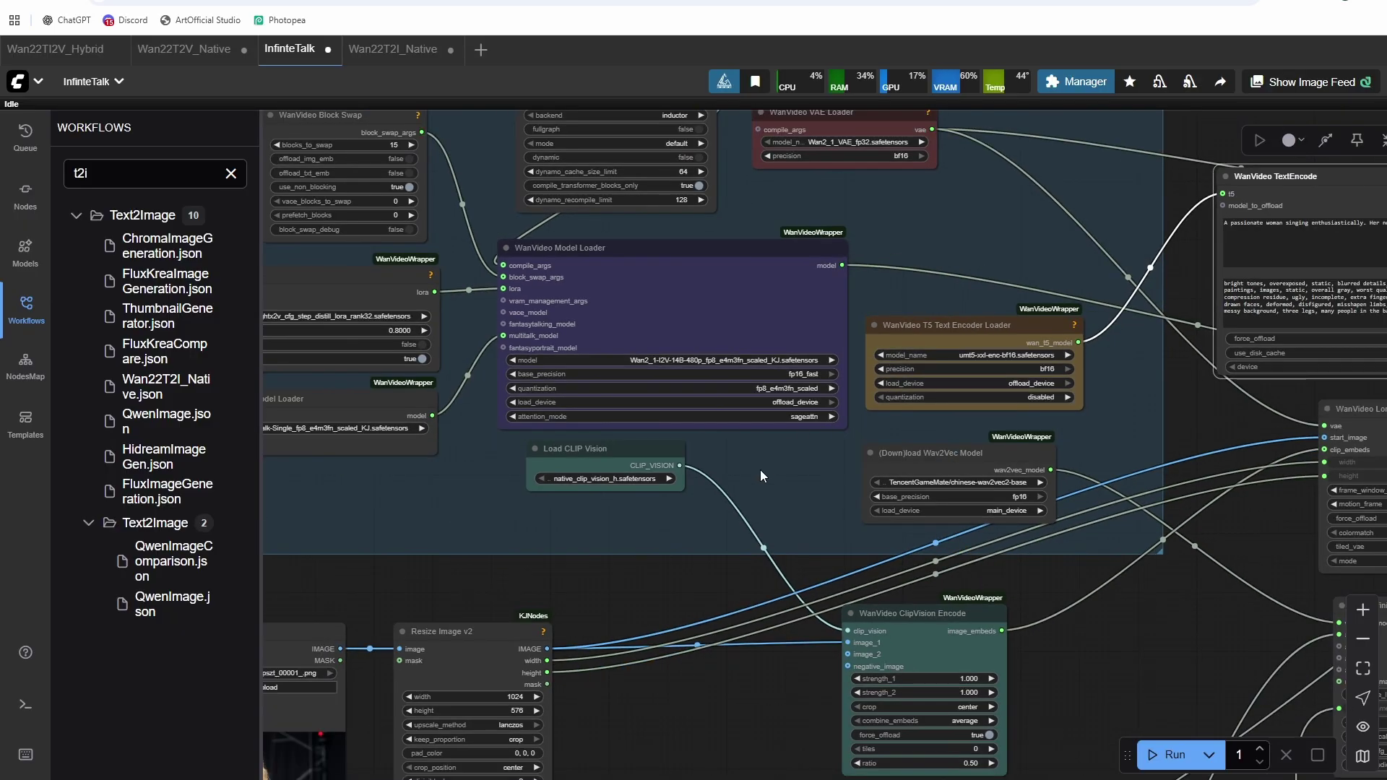
drag(542, 570, 1183, 408)
scroll(900, 577, up, 5)
drag(900, 577, 852, 387)
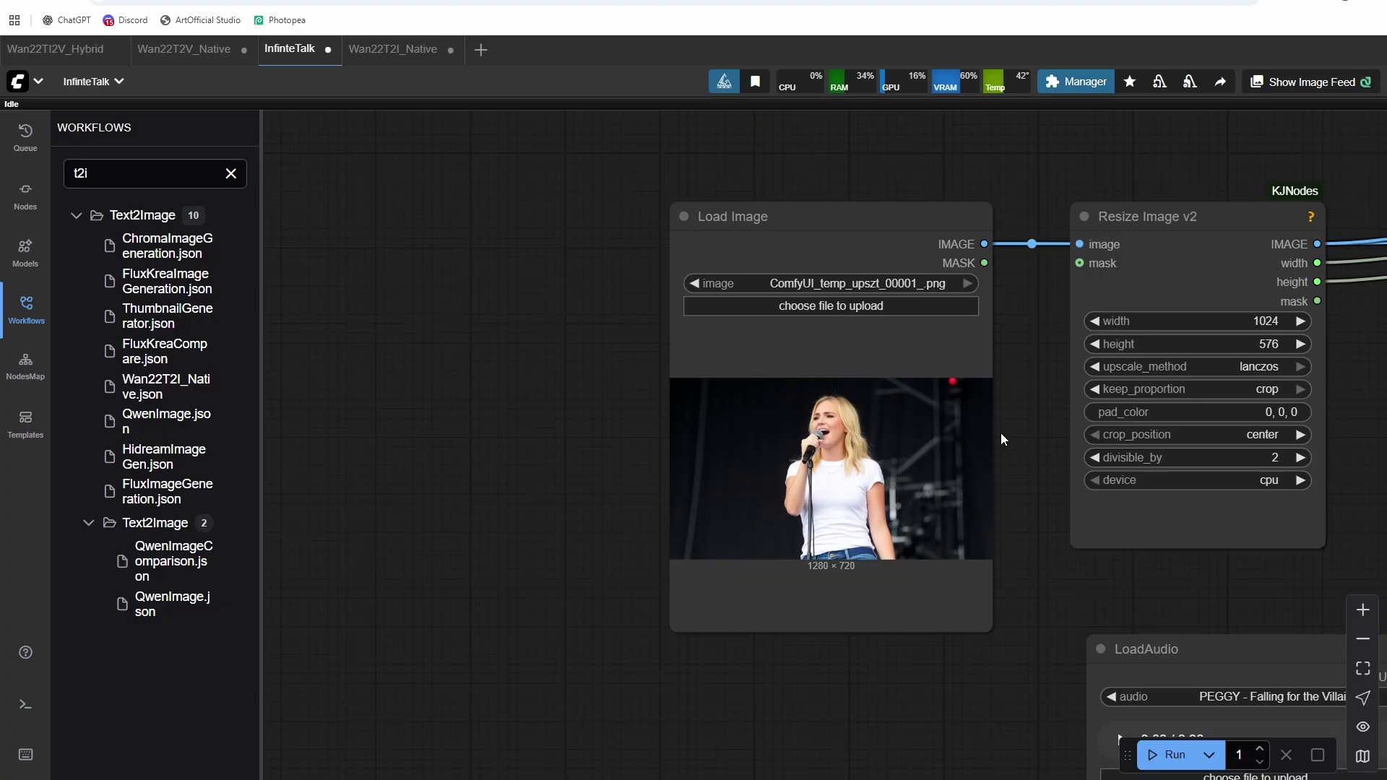
Step: Examine the audio input and the Minutes and Seconds nodes in the Start Time and End Time groups
drag(1037, 597, 922, 158)
scroll(909, 216, down, 2)
drag(909, 216, 848, 55)
drag(696, 302, 612, 288)
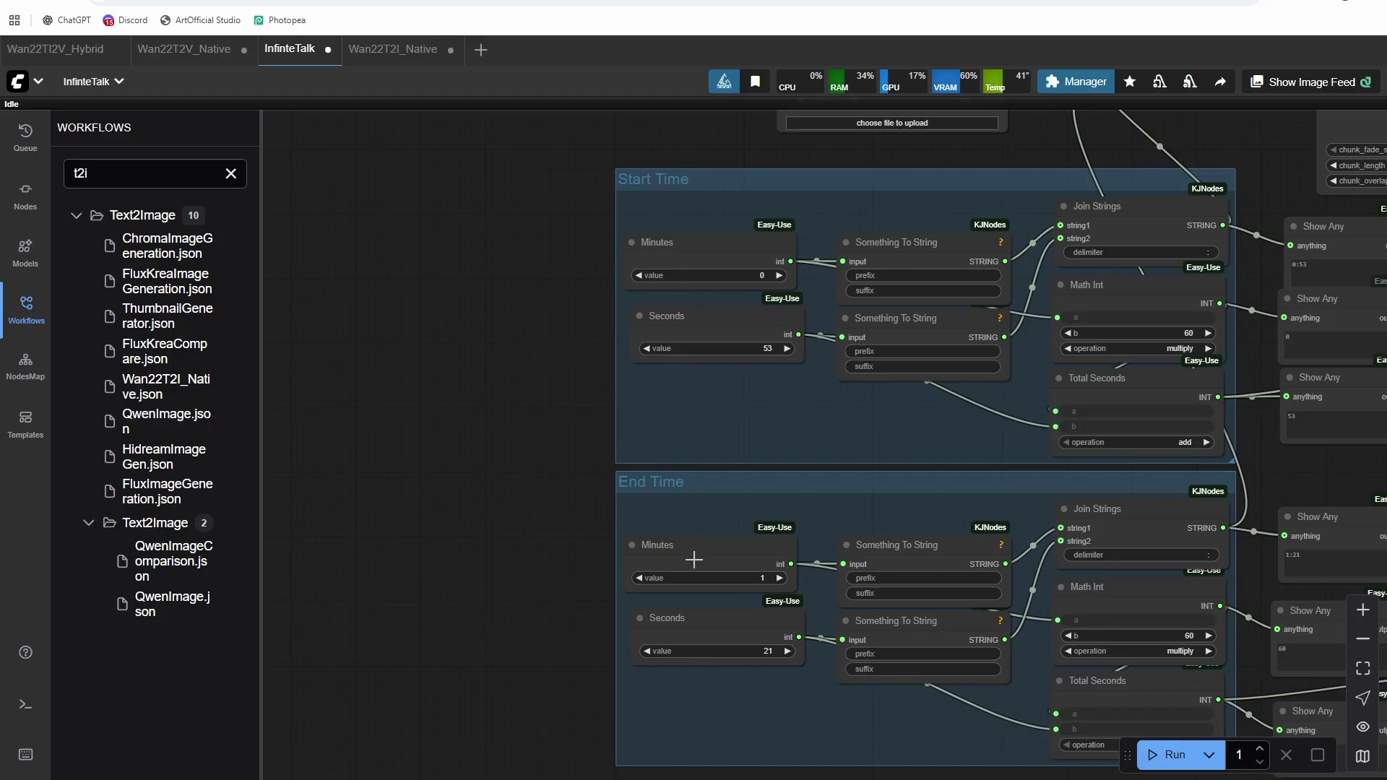
click(724, 252)
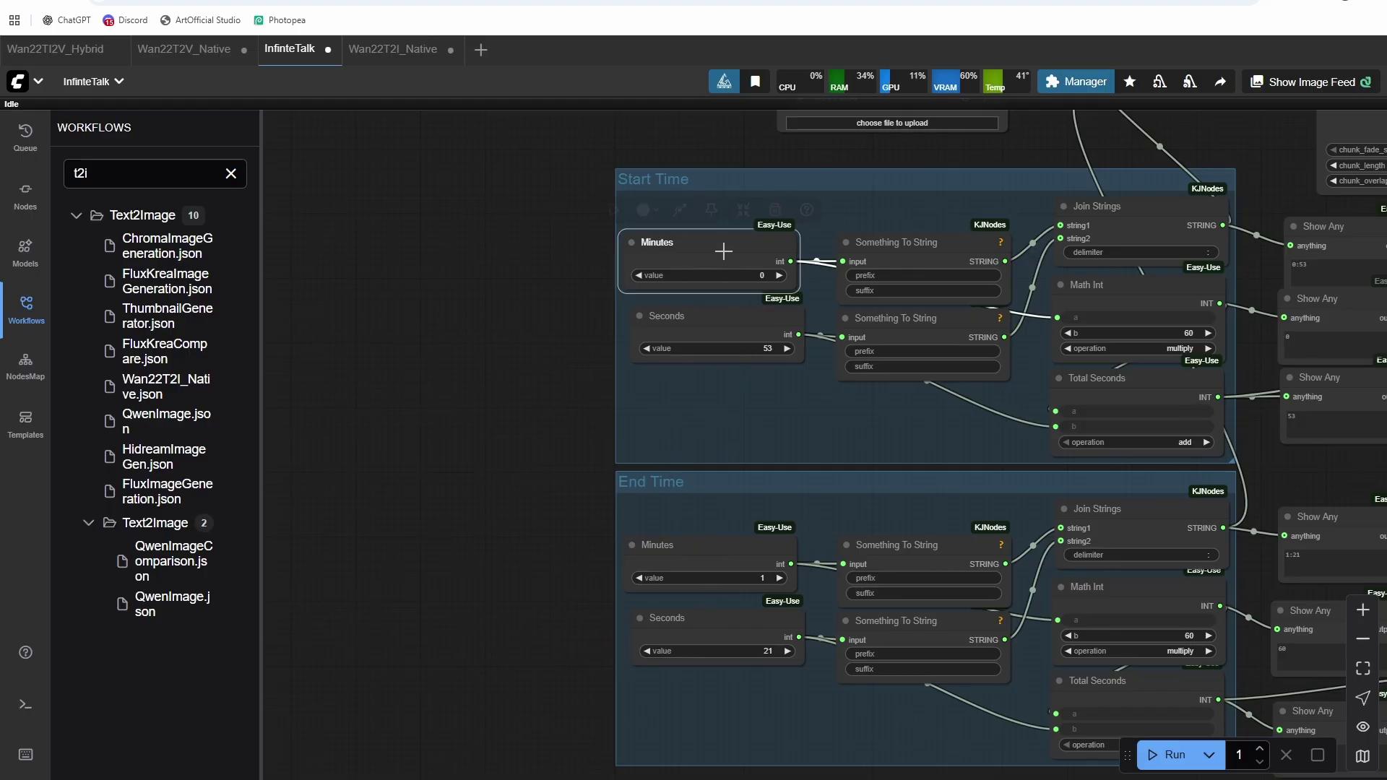
drag(727, 251, 739, 252)
click(737, 324)
drag(738, 324, 744, 323)
drag(700, 565, 715, 568)
drag(728, 620, 734, 623)
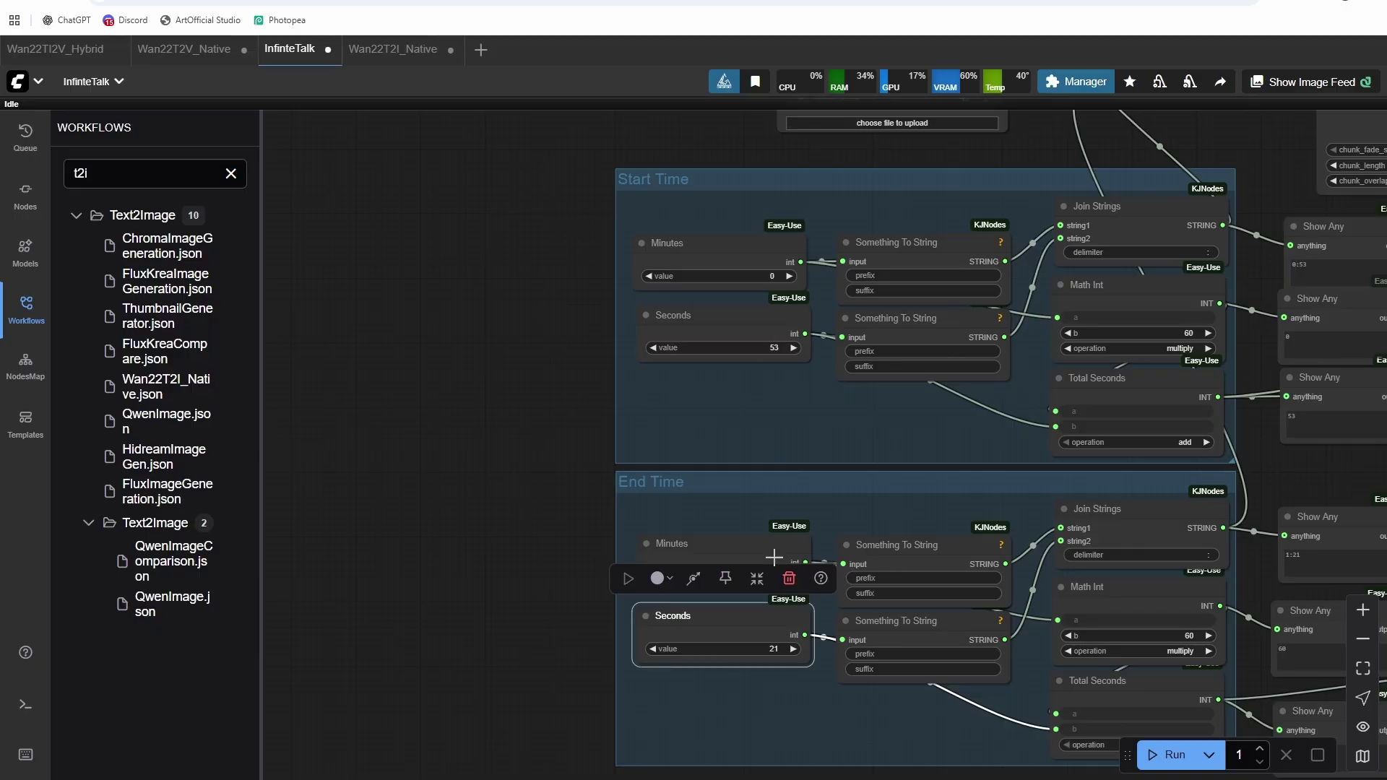
Step: Set the Seconds value in the End Time group to 3
click(824, 509)
click(764, 579)
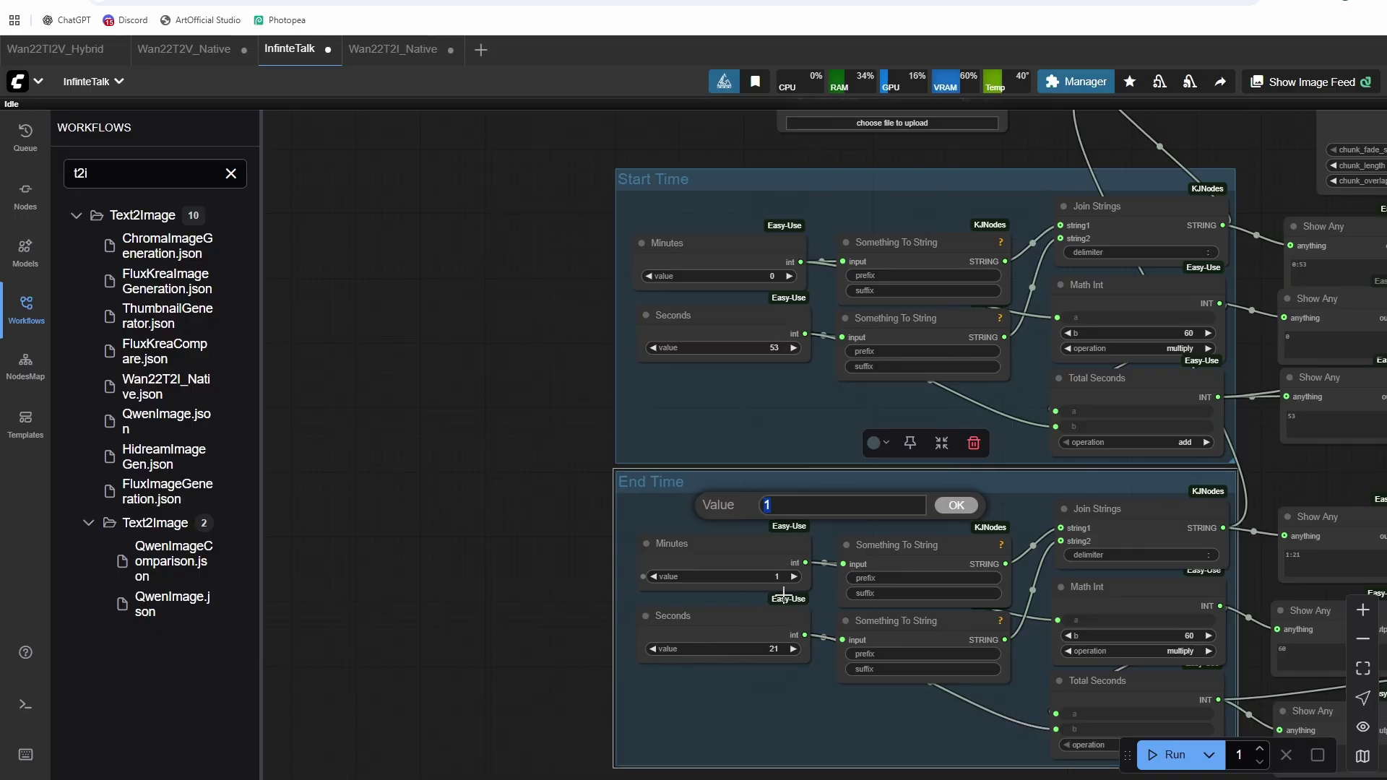
click(770, 649)
text(2)
key(Return)
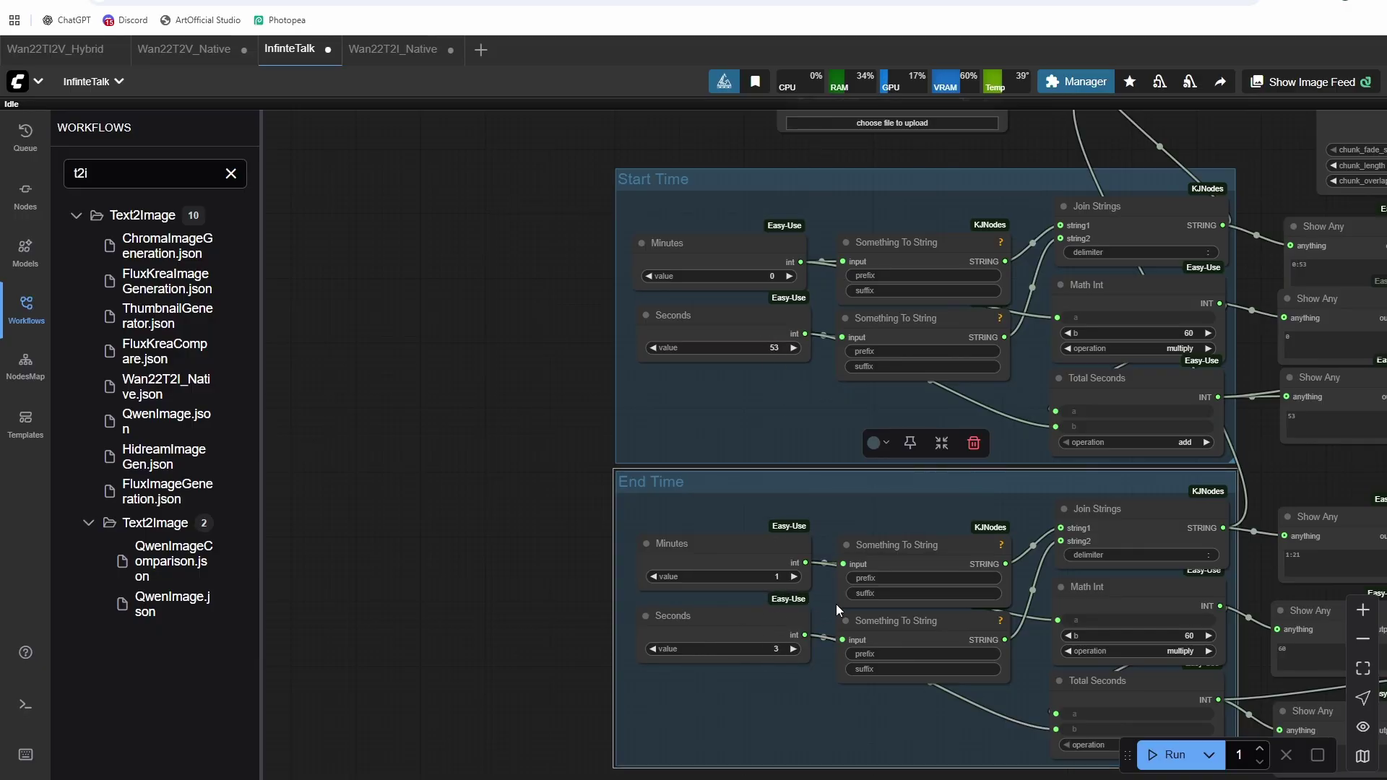
Step: Check the Resize Image v2 dimensions and follow its outputs to the ClipVision, InfiniteTalk and sampler nodes
drag(786, 424, 432, 472)
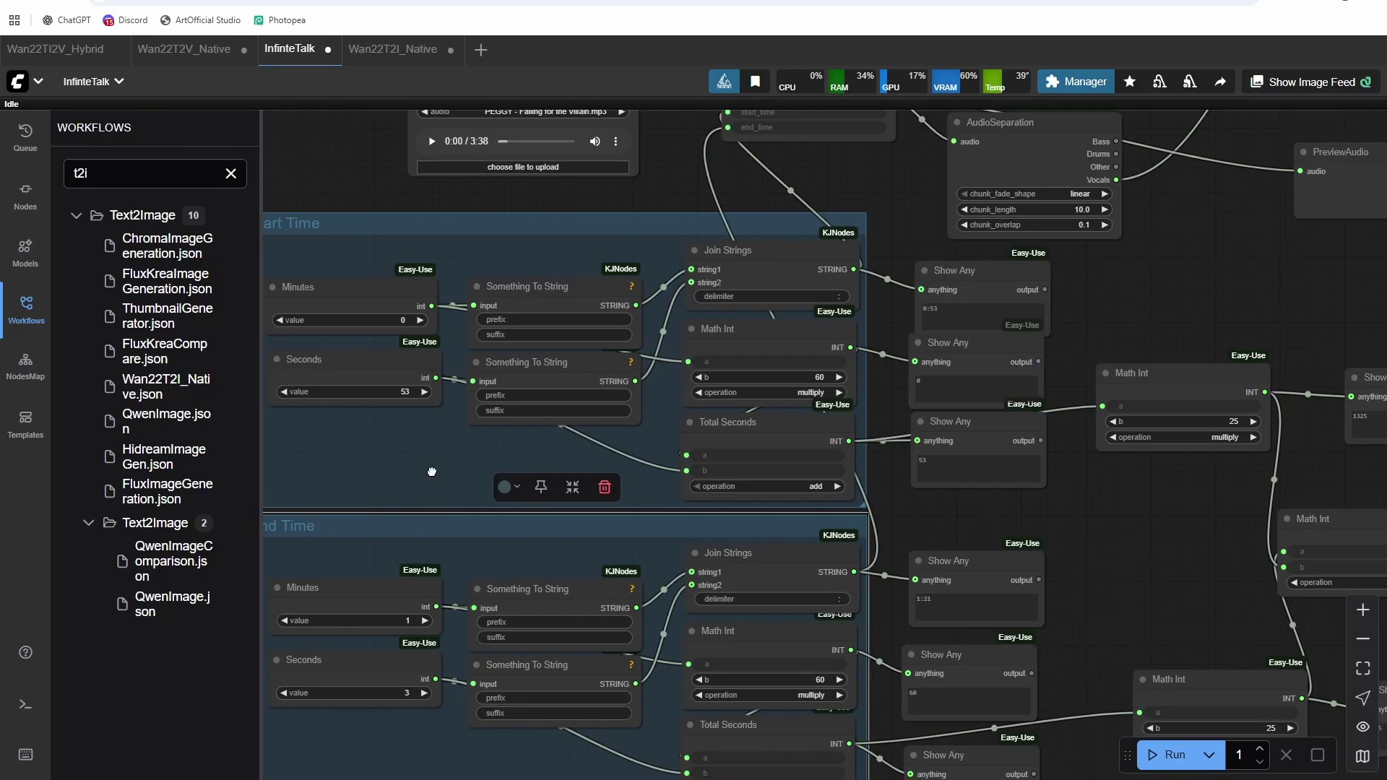
scroll(1040, 522, up, 12)
scroll(1041, 523, left, 7)
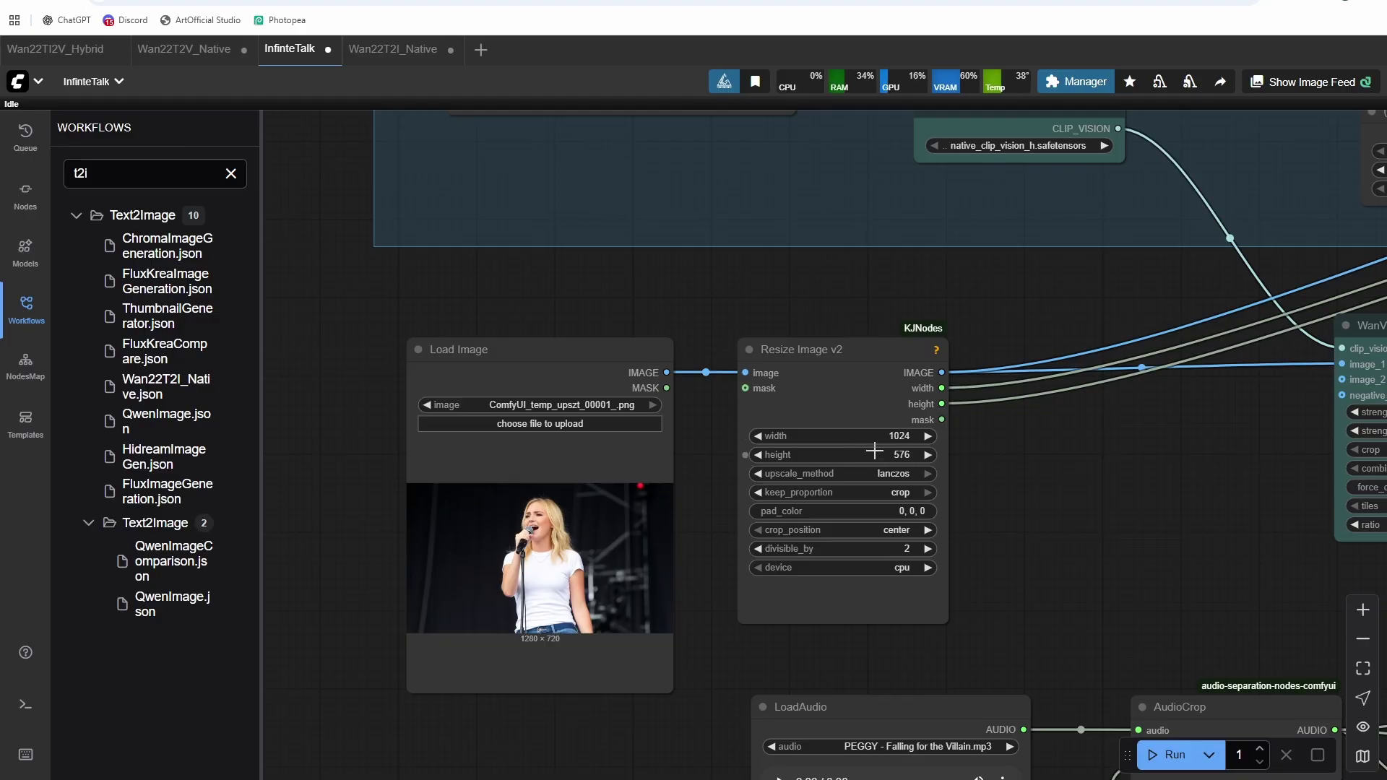
drag(1012, 472, 908, 463)
scroll(961, 462, down, 2)
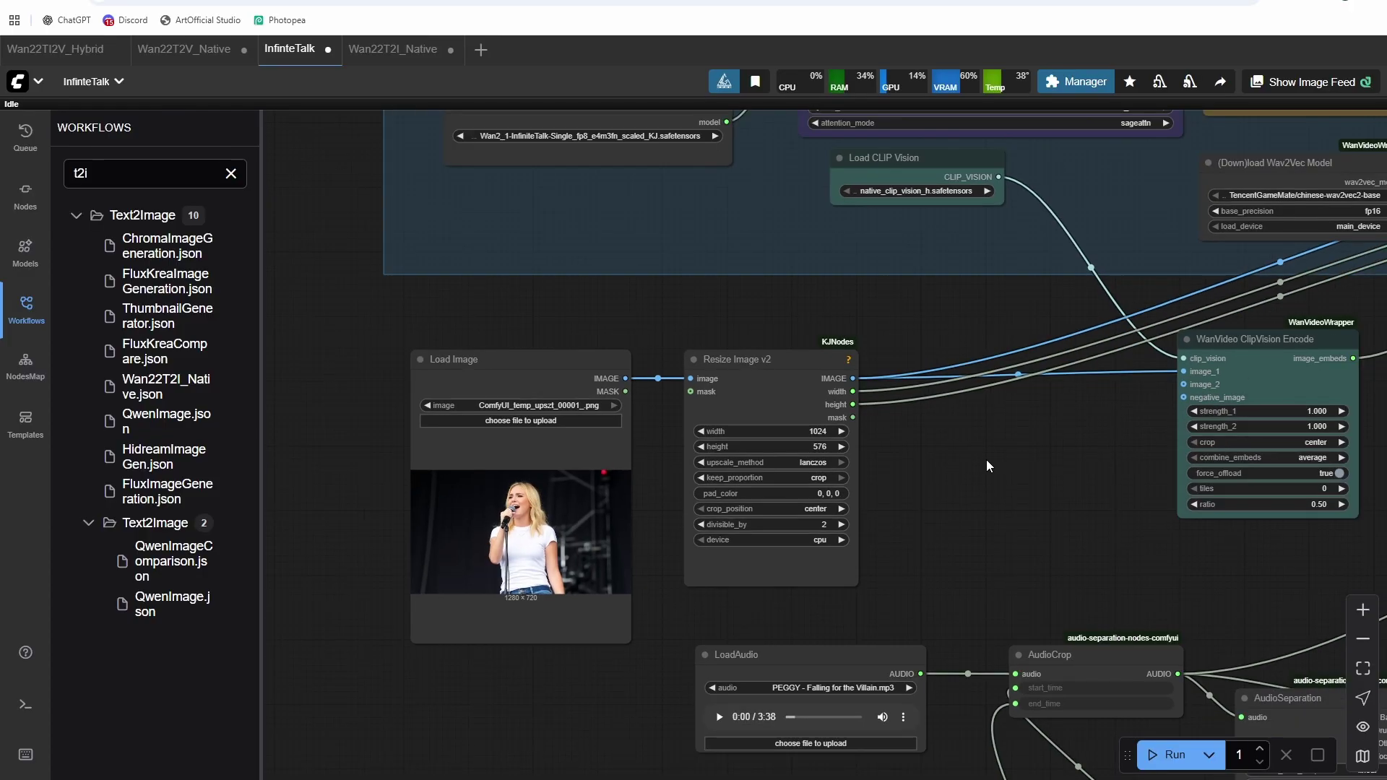
drag(999, 467, 647, 458)
drag(1013, 434, 535, 551)
scroll(535, 551, down, 3)
drag(656, 490, 661, 560)
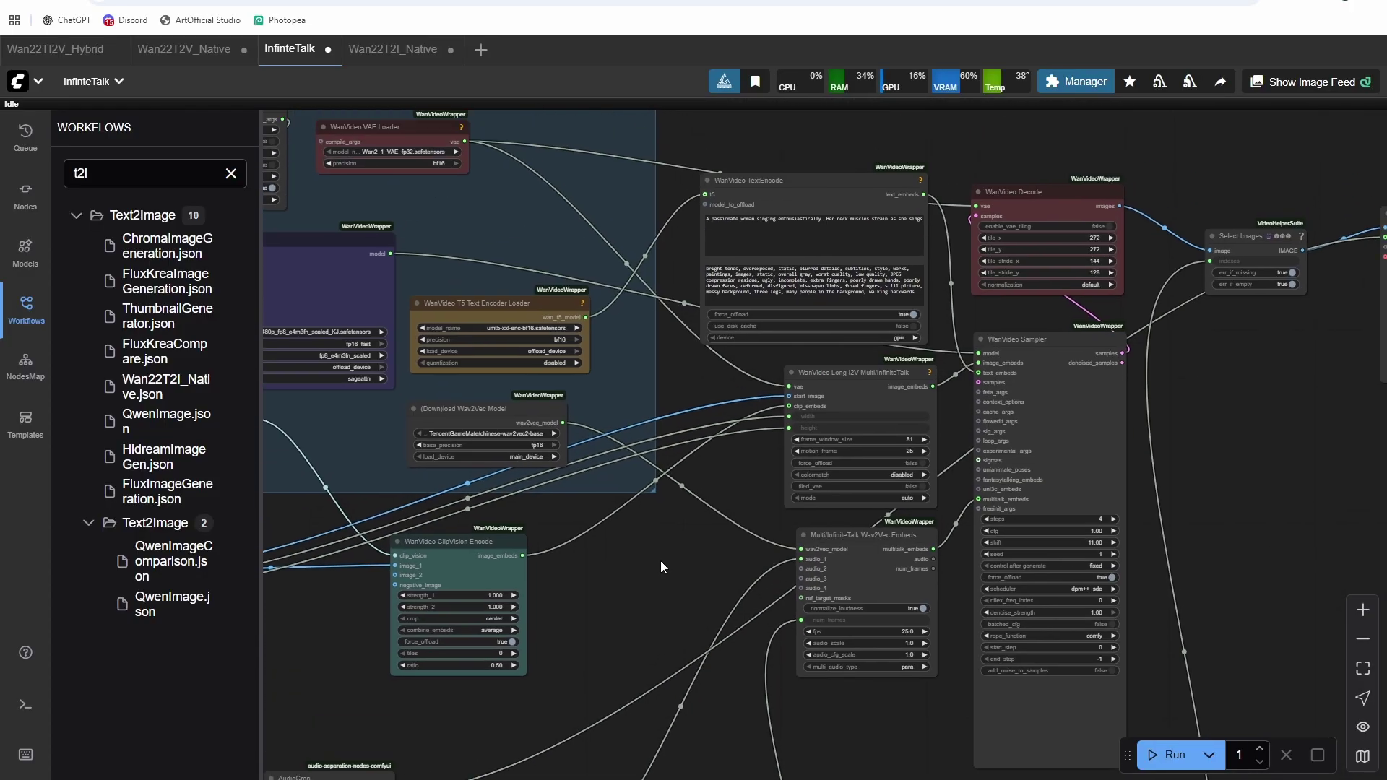
Step: Review the connections between the InfiniteTalk embeds nodes and the LoadAudio, AudioCrop and AudioSeparation nodes
scroll(660, 556, up, 1)
scroll(676, 558, left, 2)
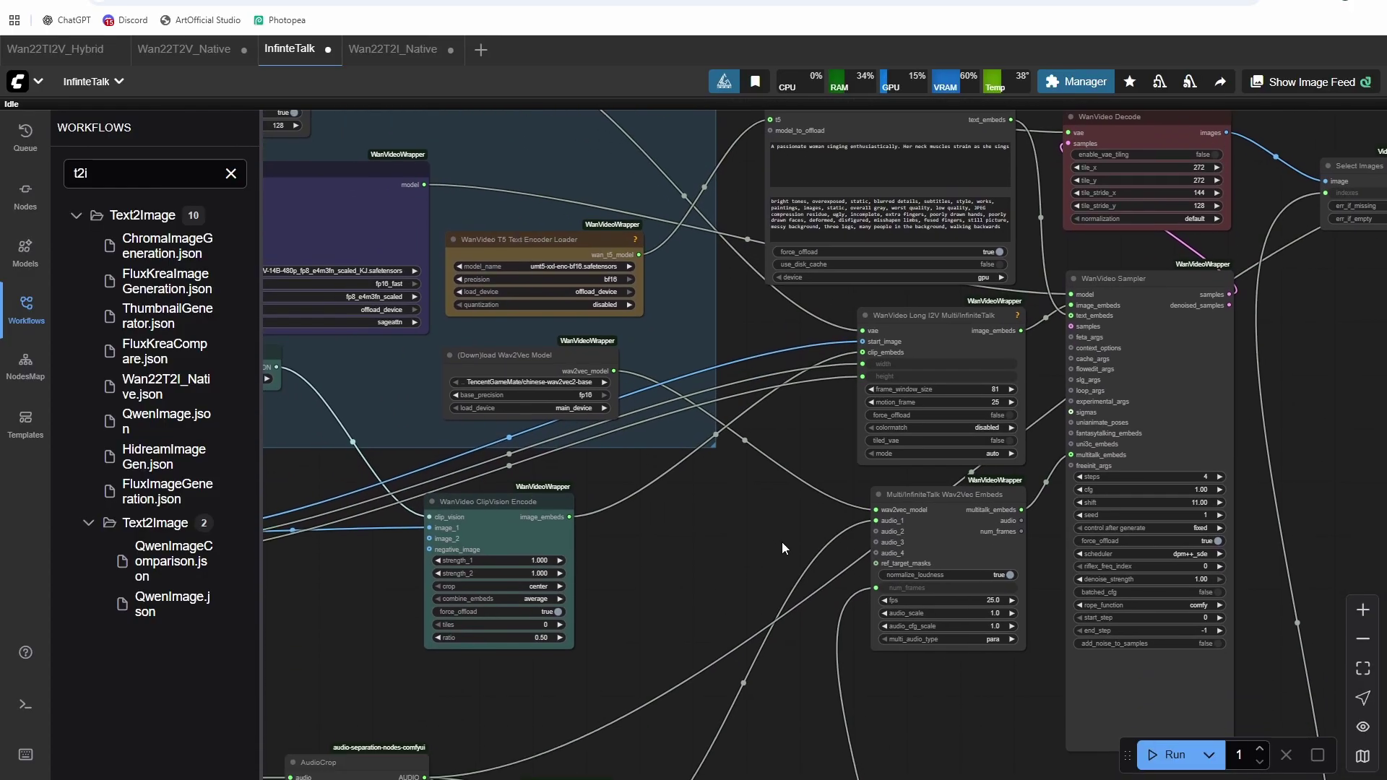
scroll(776, 540, up, 5)
scroll(912, 538, down, 7)
drag(815, 565, 1098, 420)
scroll(913, 448, up, 3)
scroll(1080, 426, down, 1)
scroll(1079, 426, down, 3)
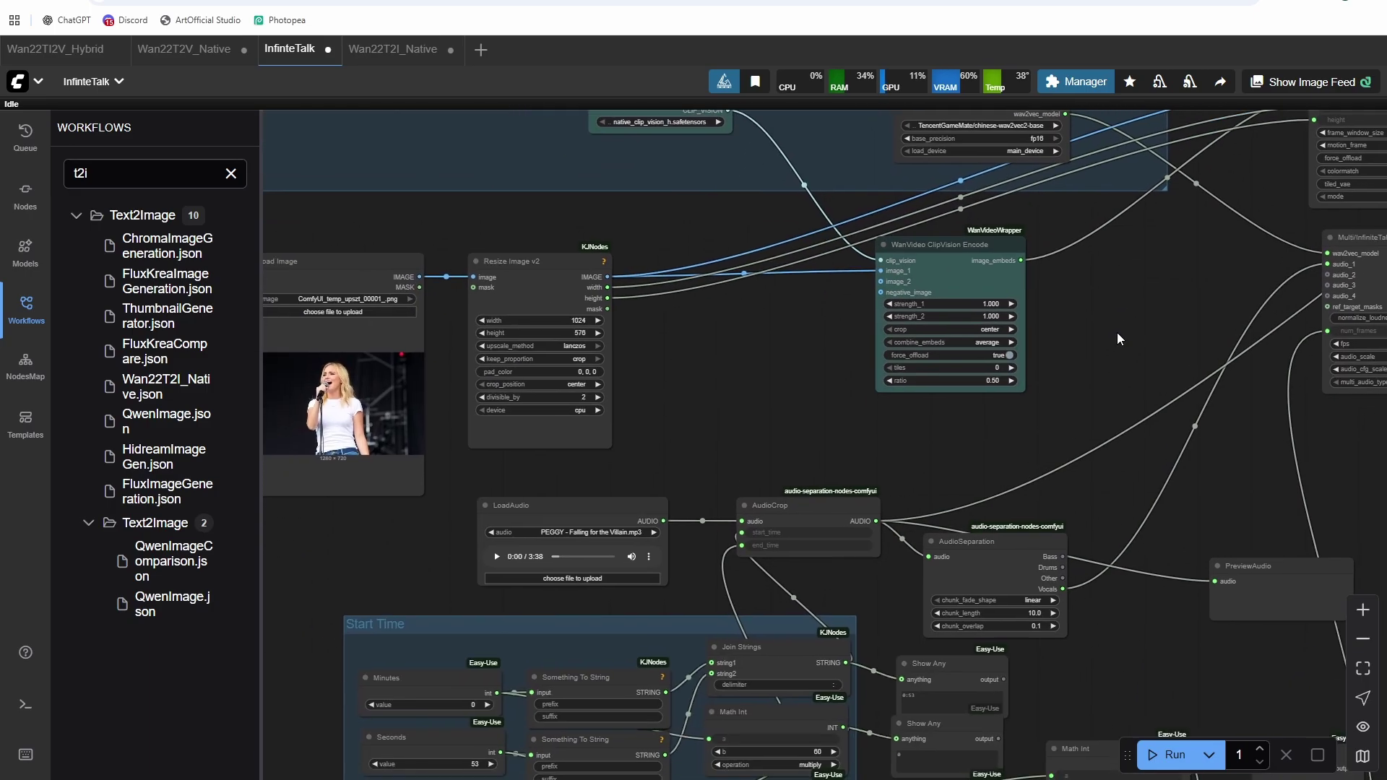
scroll(1108, 335, down, 1)
scroll(1108, 335, right, 2)
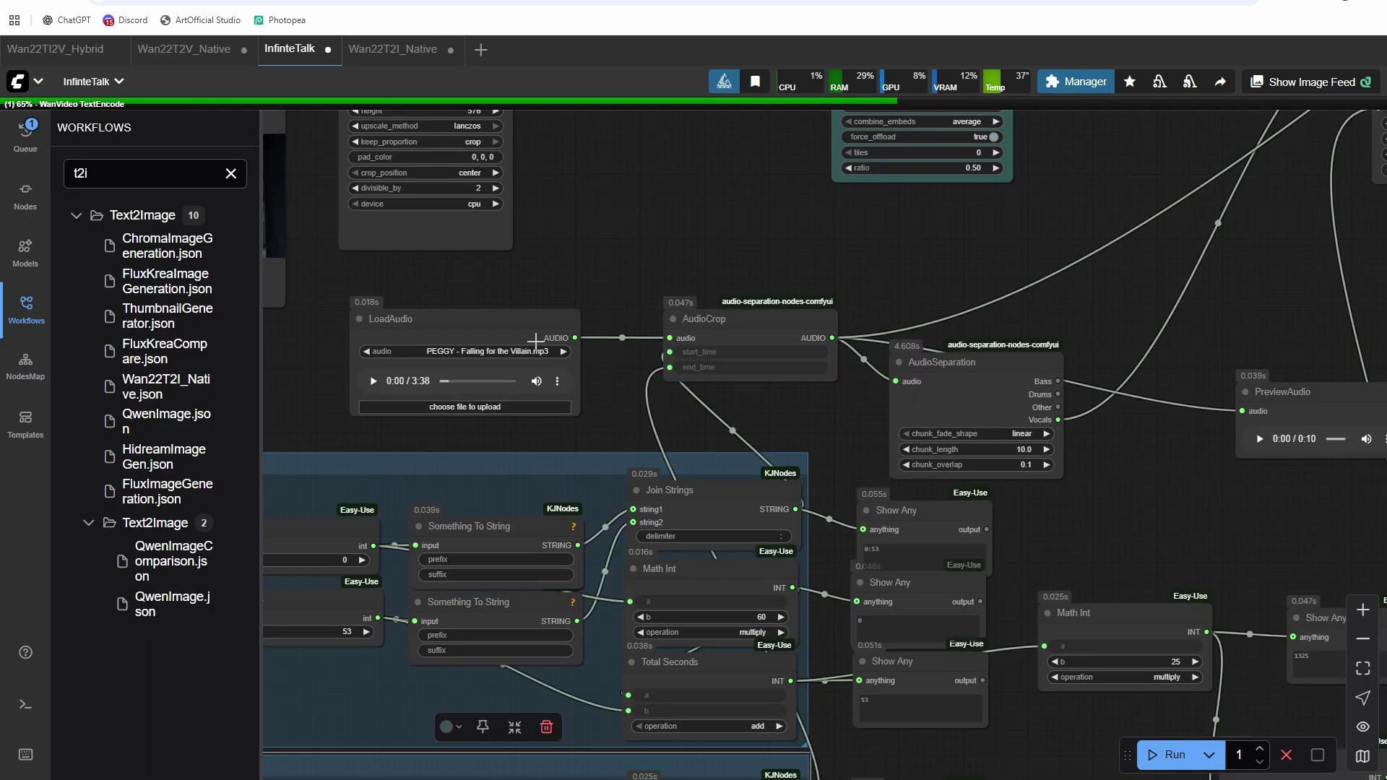
Step: Examine how the AudioCrop output feeds AudioSeparation and where the Vocals output is routed
drag(721, 332, 719, 337)
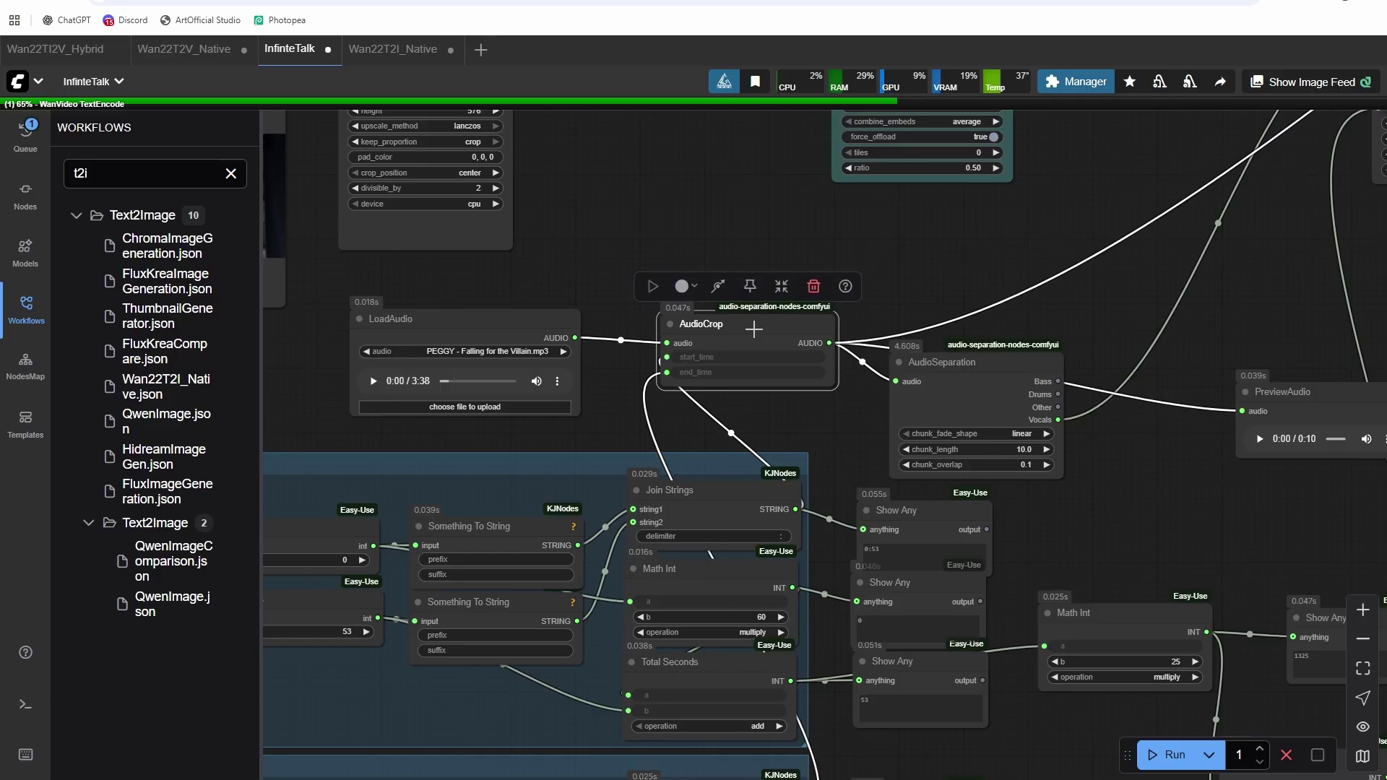
scroll(896, 281, right, 2)
scroll(896, 282, down, 1)
drag(875, 336, 875, 312)
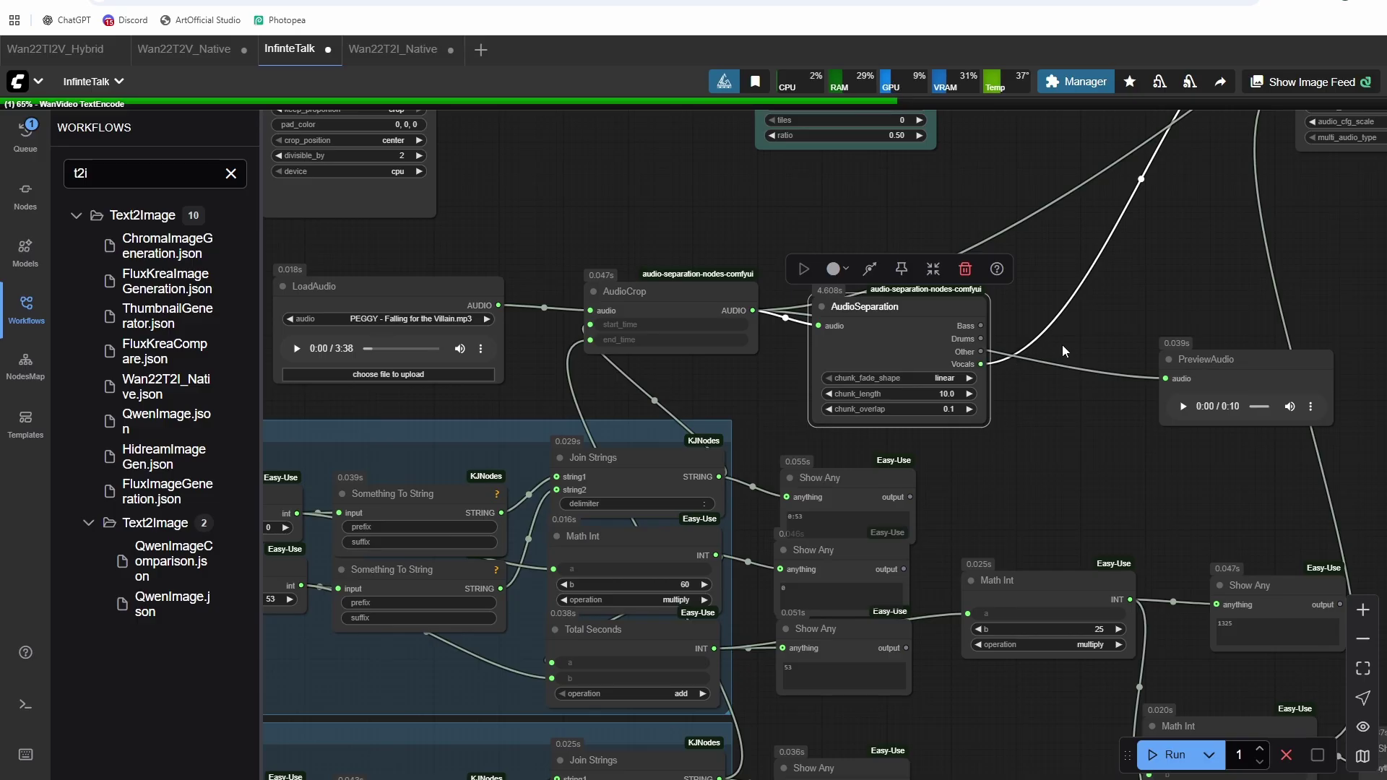
drag(1093, 324, 1017, 376)
scroll(839, 418, up, 5)
mouse_move(872, 391)
mouse_down()
mouse_move(877, 414)
mouse_move(889, 396)
mouse_move(873, 337)
mouse_move(855, 399)
mouse_up()
drag(1141, 351, 1128, 381)
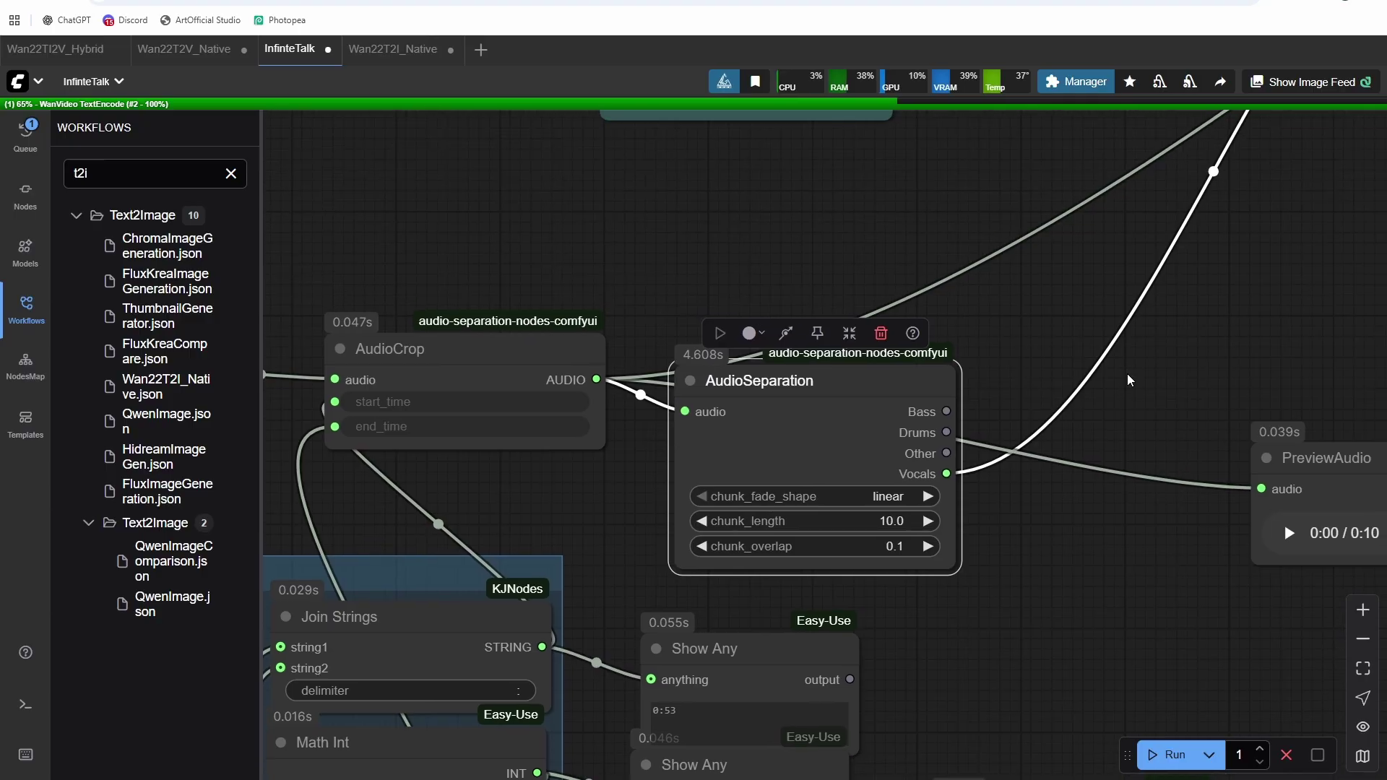
drag(781, 401, 777, 412)
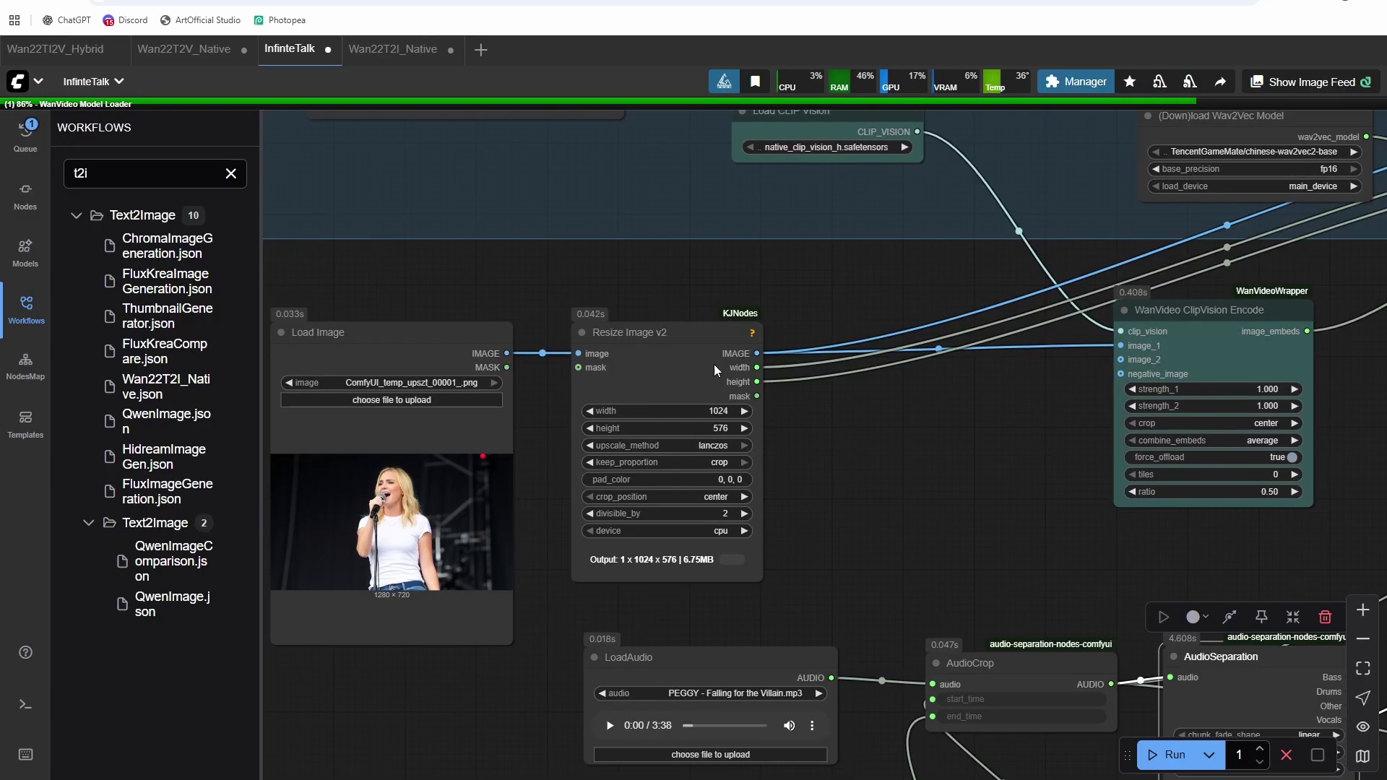
Step: Trace the singer image from Load Image through Resize Image v2 into the WanVideo ClipVision Encode node
drag(427, 342, 428, 326)
drag(616, 332, 634, 322)
drag(955, 435, 669, 448)
drag(925, 326, 927, 332)
drag(1112, 370, 1008, 398)
drag(830, 356, 826, 354)
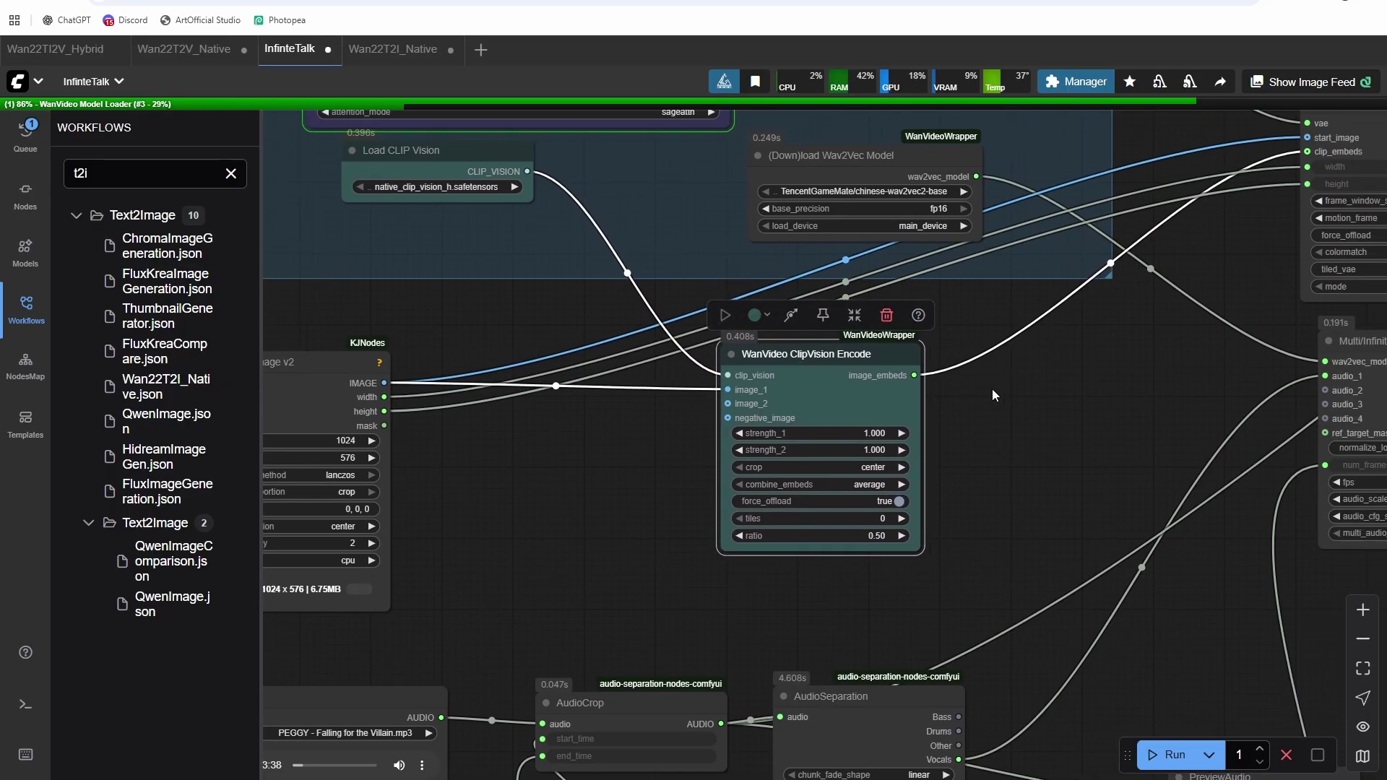
Step: Inspect the WanVideo Long I2V Multi/InfiniteTalk node's inputs, frame window size and motion frame settings
drag(1032, 359, 968, 426)
drag(1172, 335, 920, 504)
scroll(920, 504, up, 2)
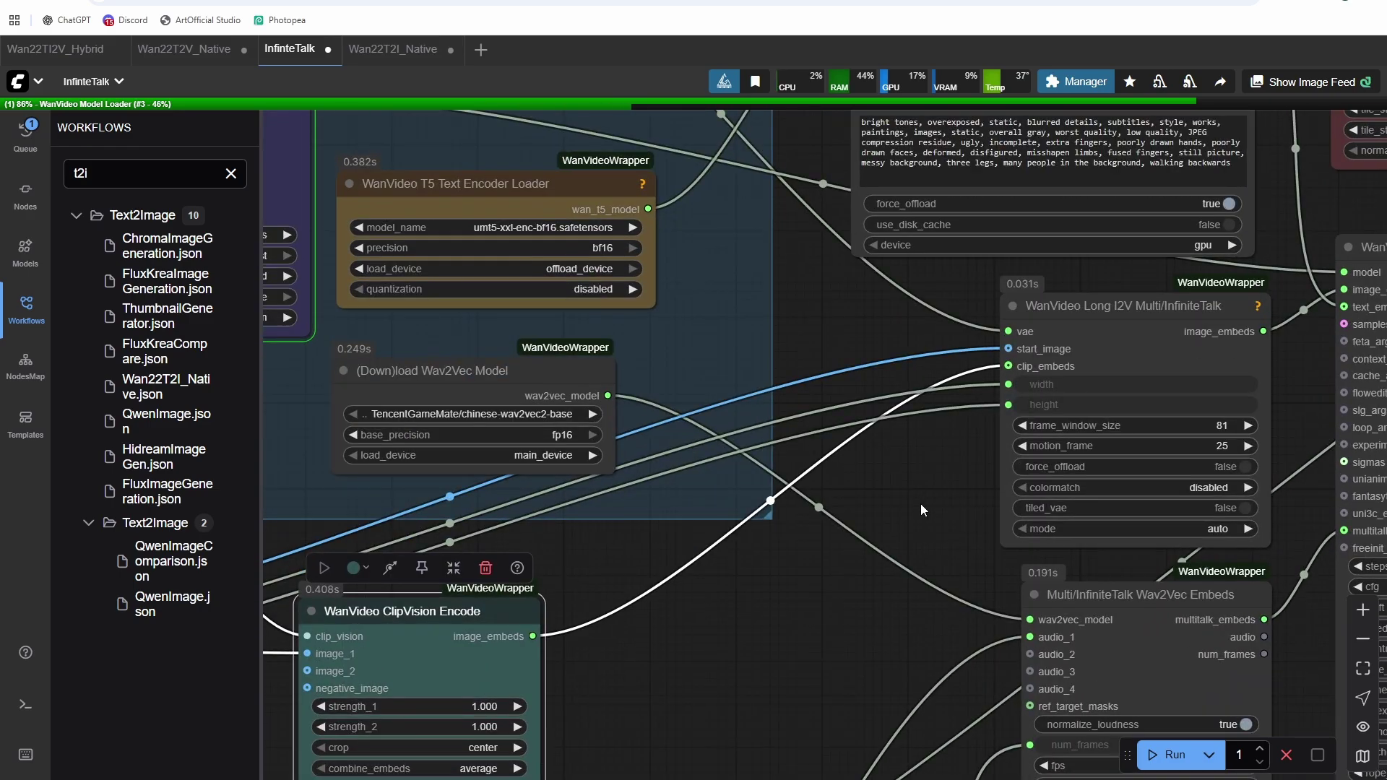
drag(979, 451, 868, 457)
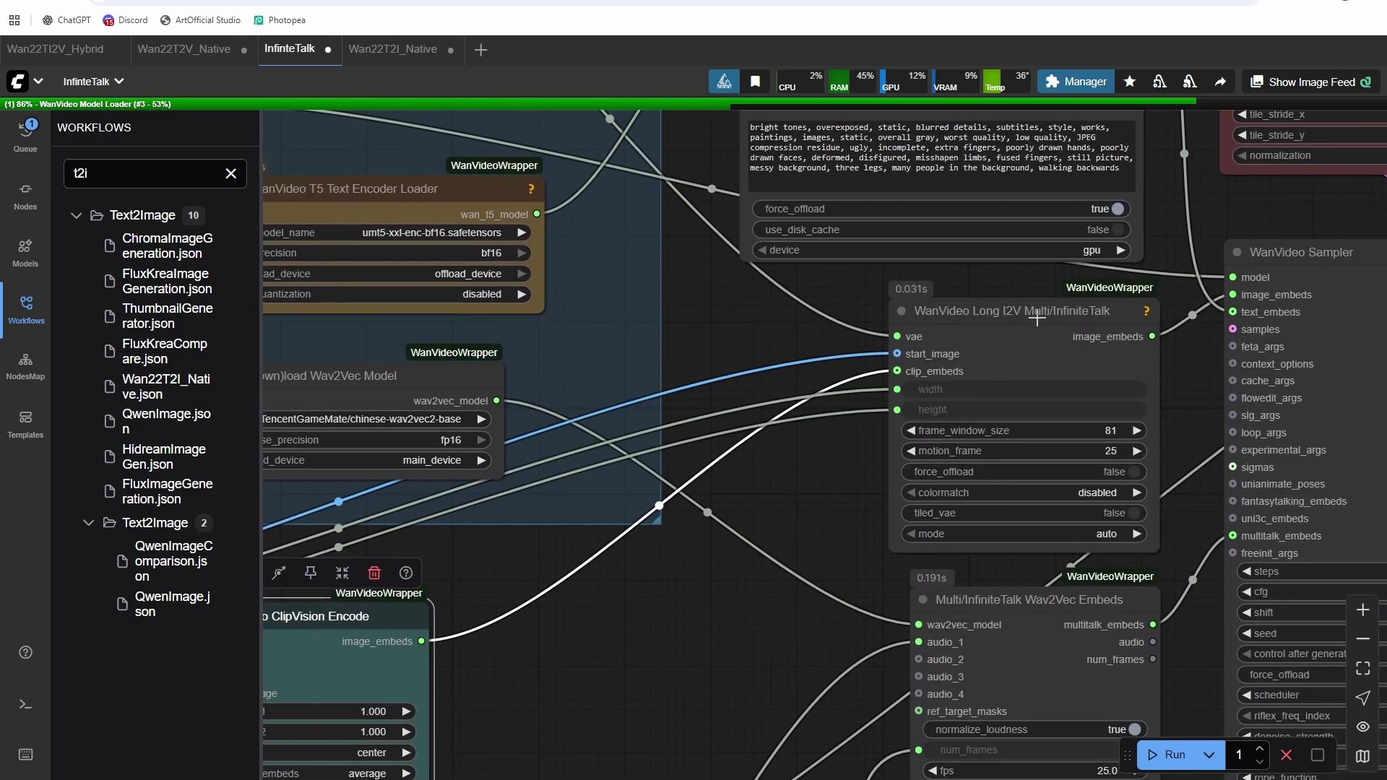
drag(1037, 318, 1043, 306)
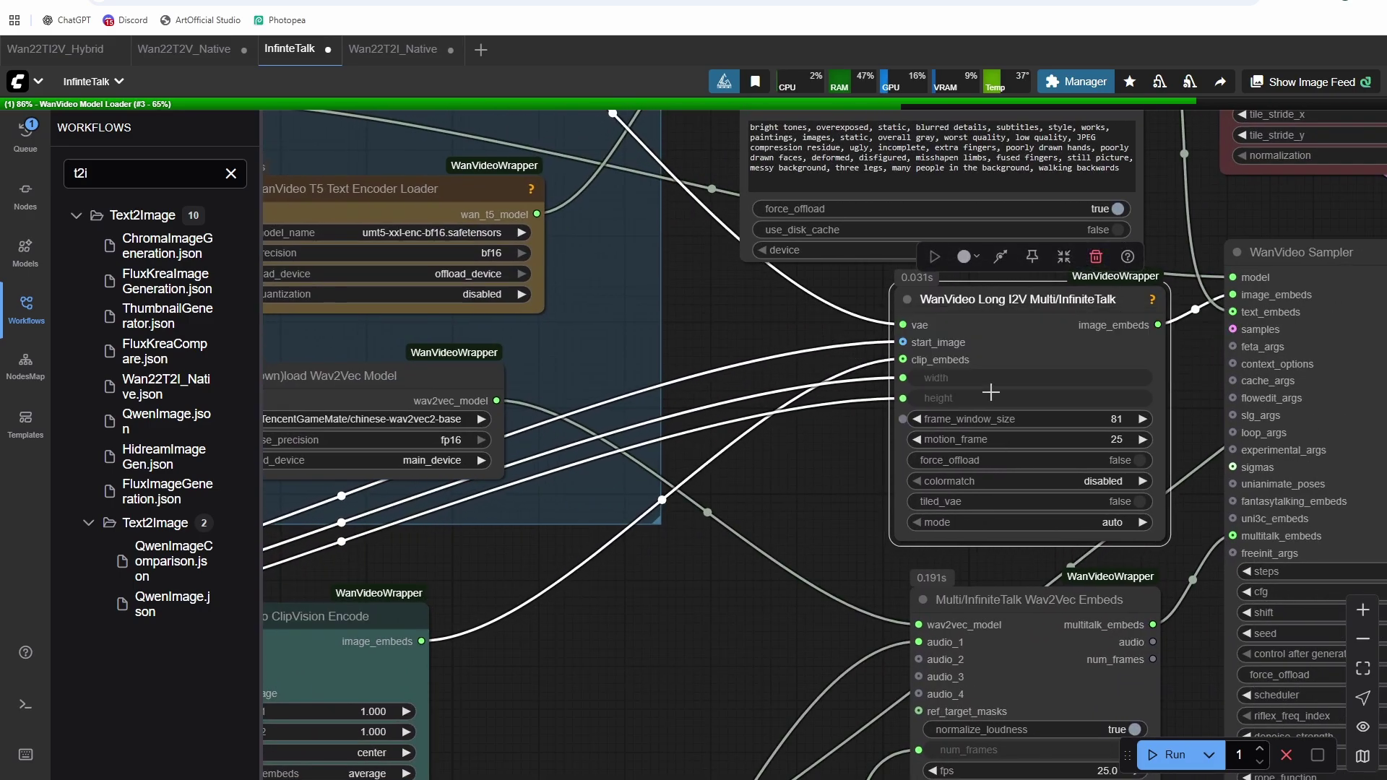
drag(1043, 306, 1004, 329)
click(860, 467)
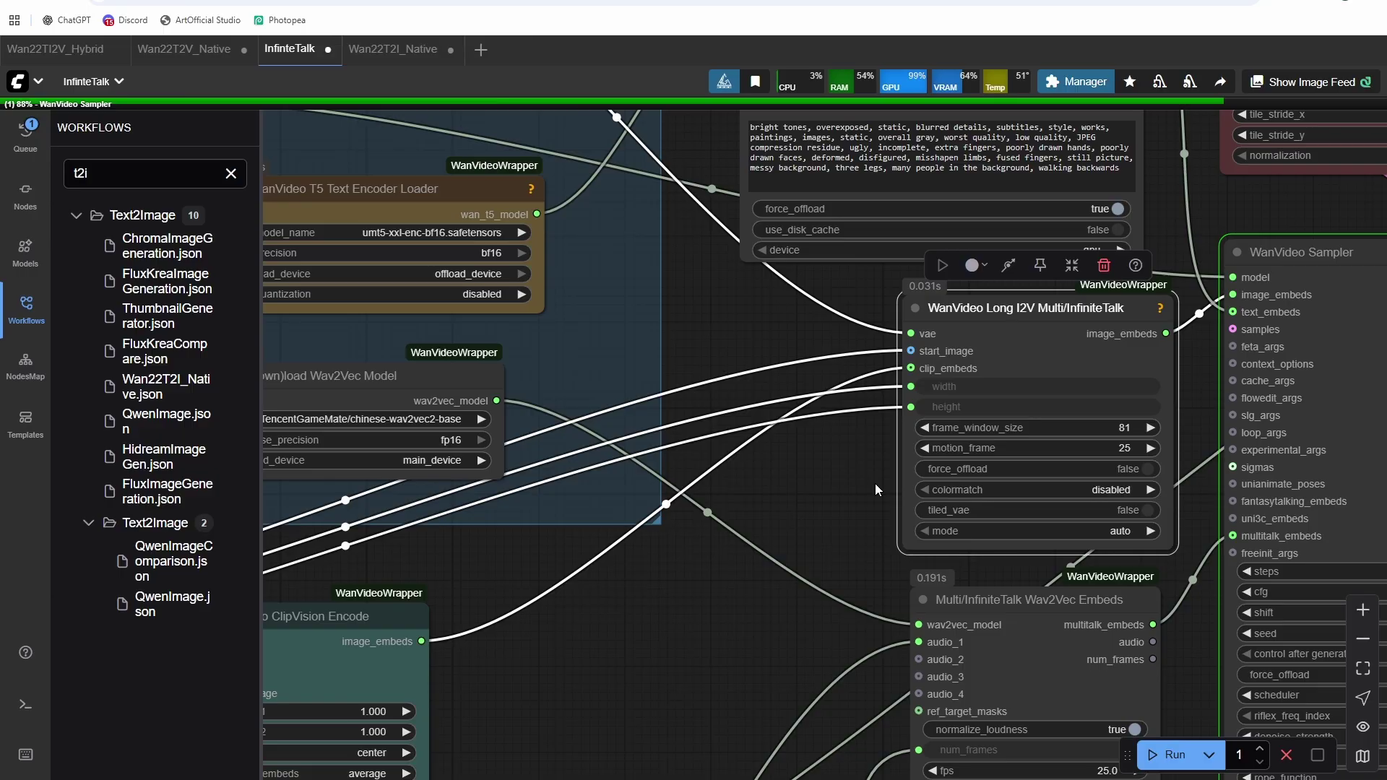
Step: Inspect the Multi/InfiniteTalk Wav2Vec Embeds node's settings and its multitalk_embeds connection to the WanVideo Sampler
drag(838, 474, 770, 340)
scroll(783, 371, down, 1)
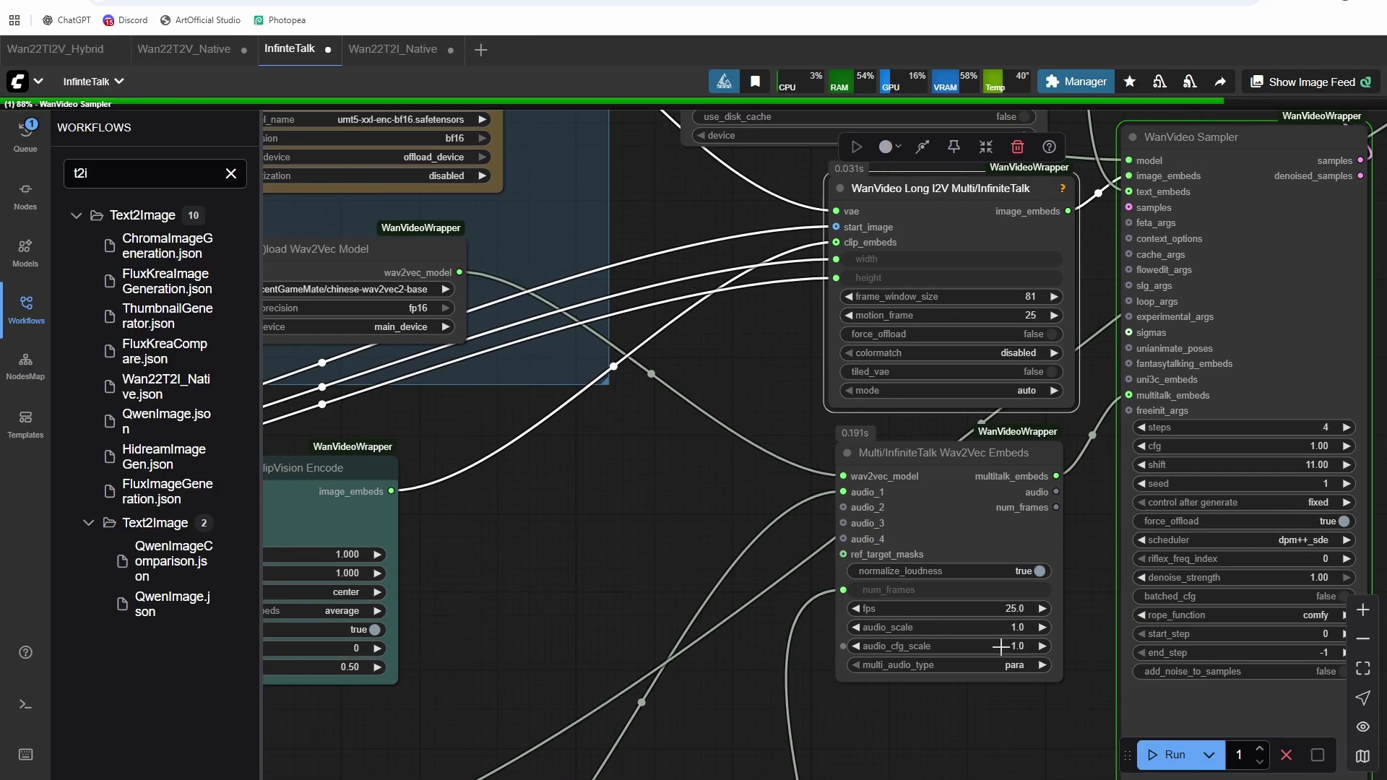
scroll(1007, 647, up, 1)
Step: Watch the generated lip-synced singer video in the output node of the InfiniteTalk workflow
scroll(628, 415, down, 6)
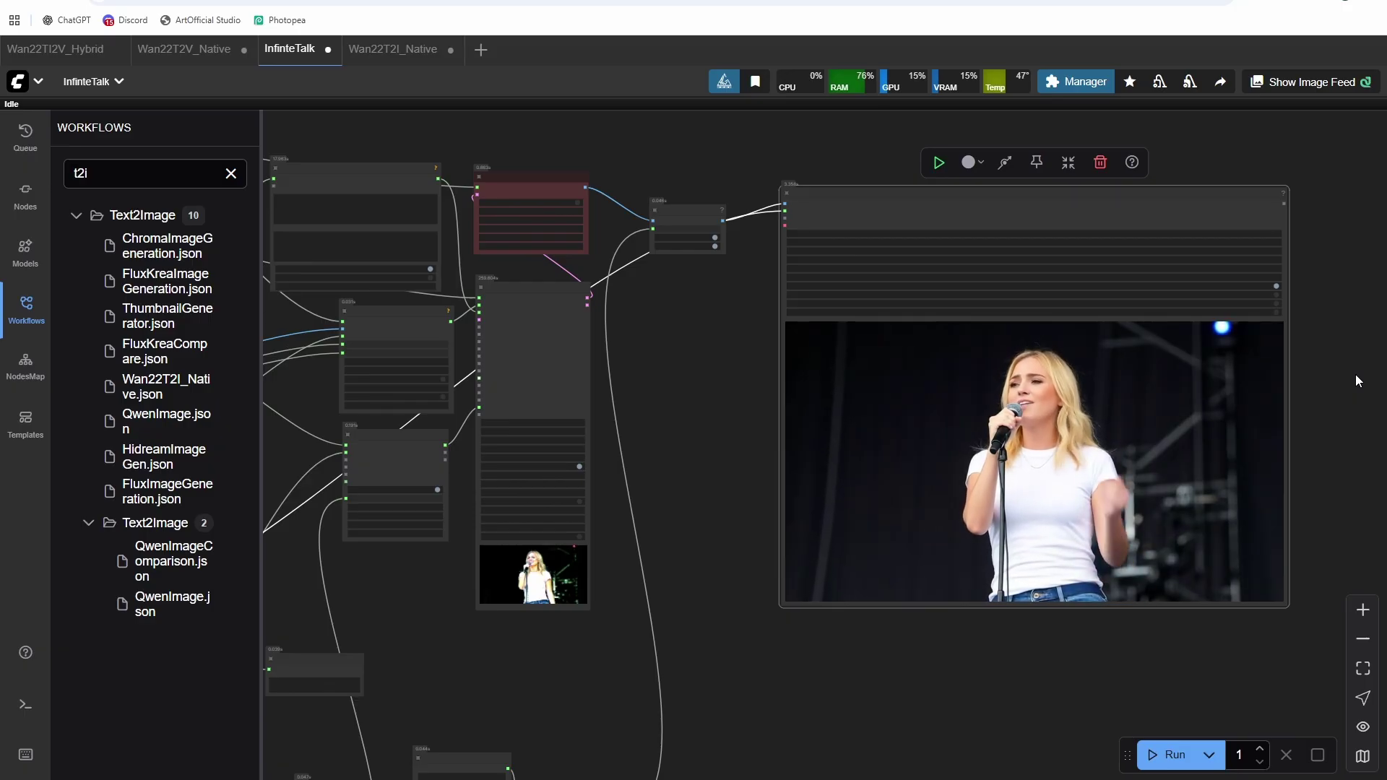
drag(1355, 374, 1290, 344)
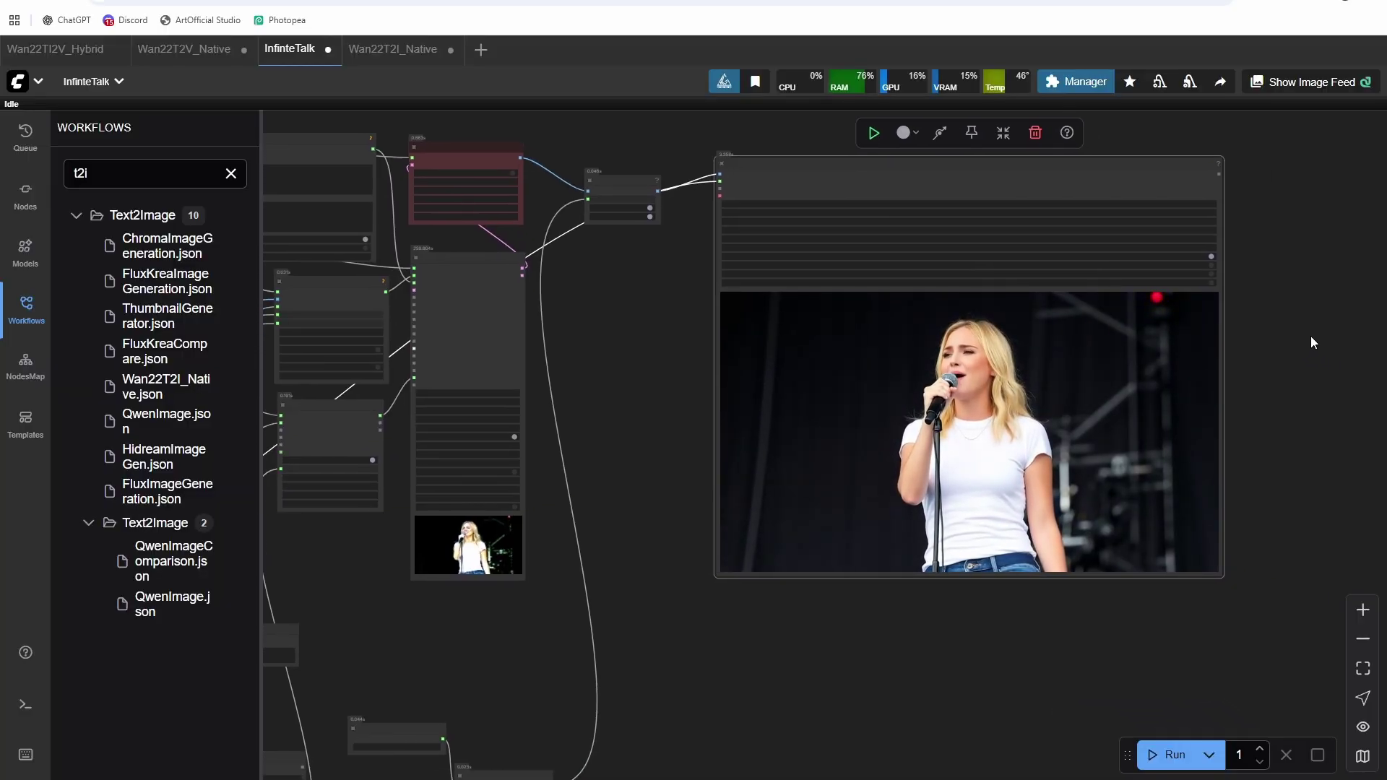
drag(1351, 261, 1268, 259)
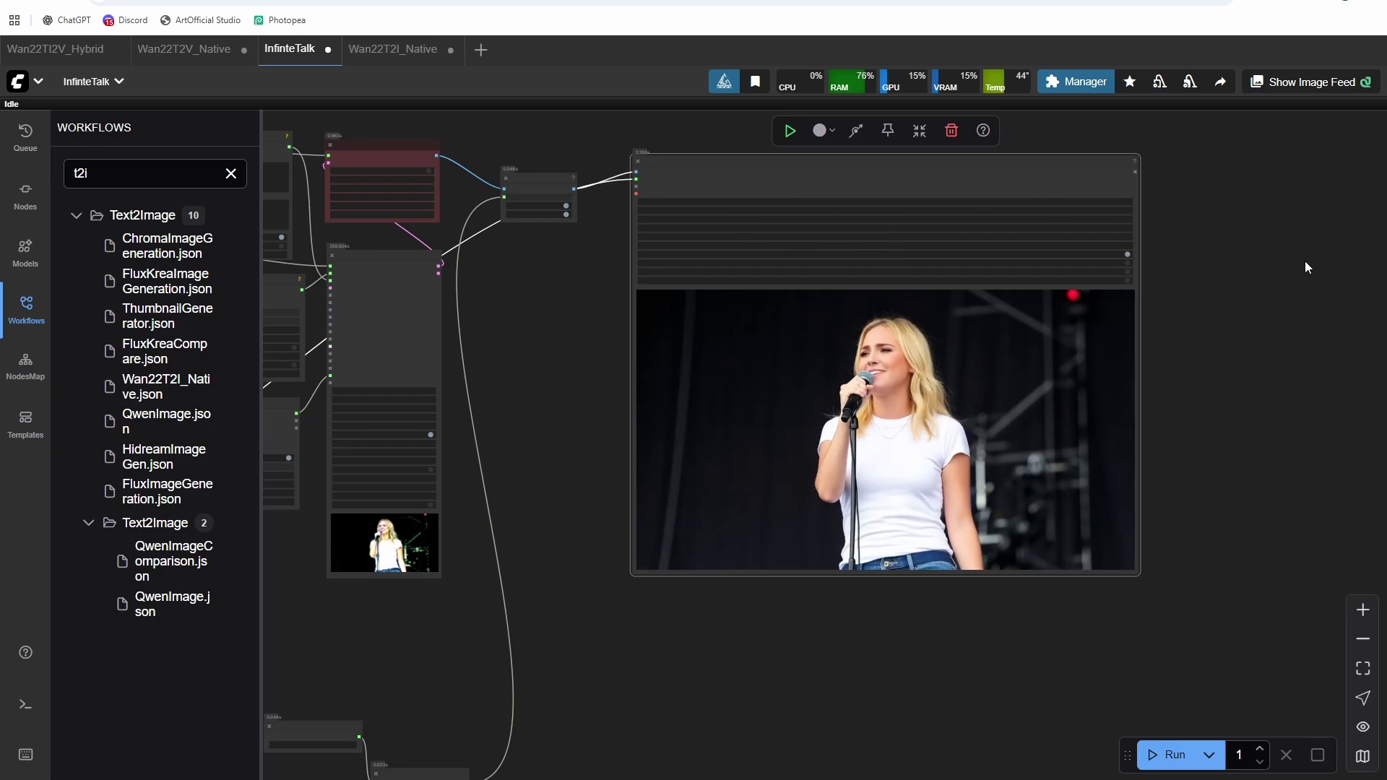
drag(1321, 268, 1338, 259)
Step: Review the InfiniteTalk workflow from the model loaders, image and audio inputs through to the embeds nodes
scroll(1338, 259, down, 8)
scroll(1026, 500, up, 10)
drag(1026, 500, 942, 559)
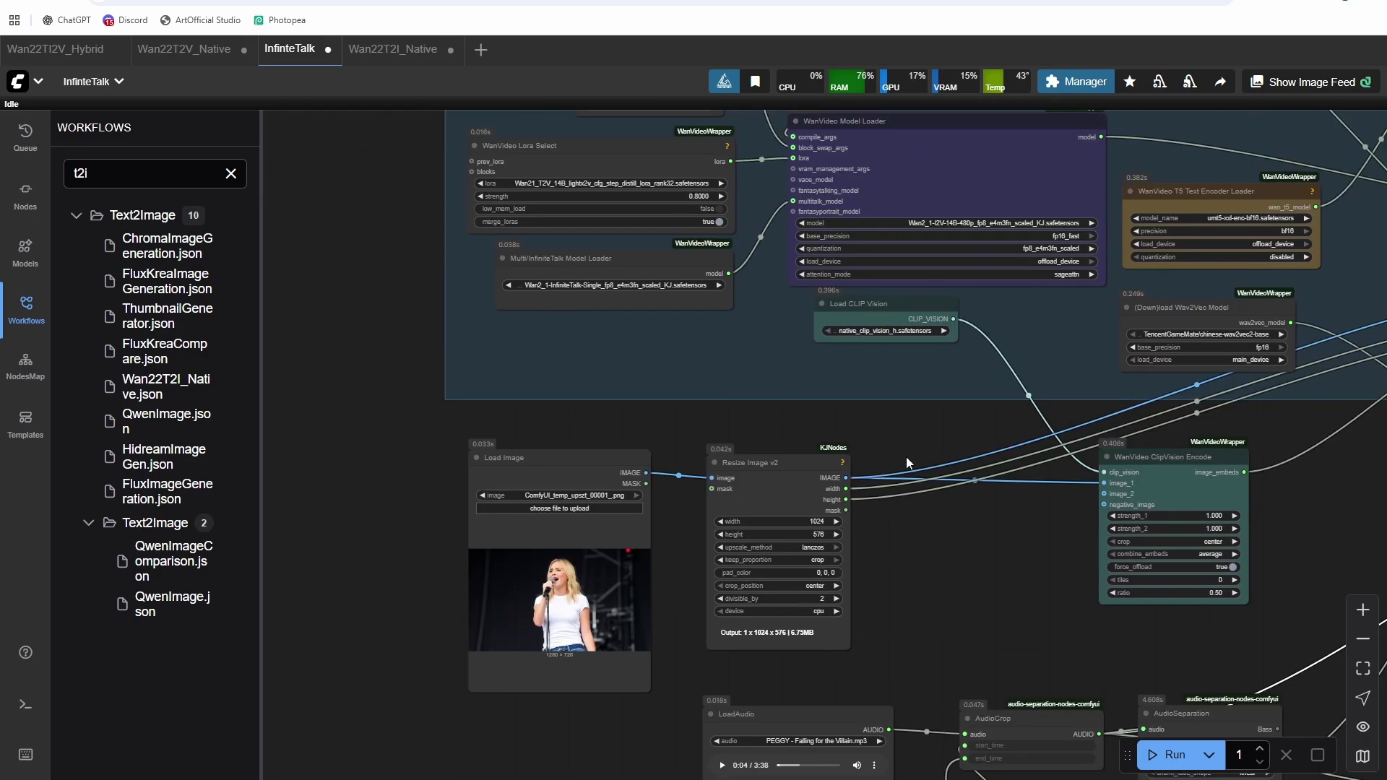
drag(910, 447, 849, 449)
scroll(714, 458, down, 2)
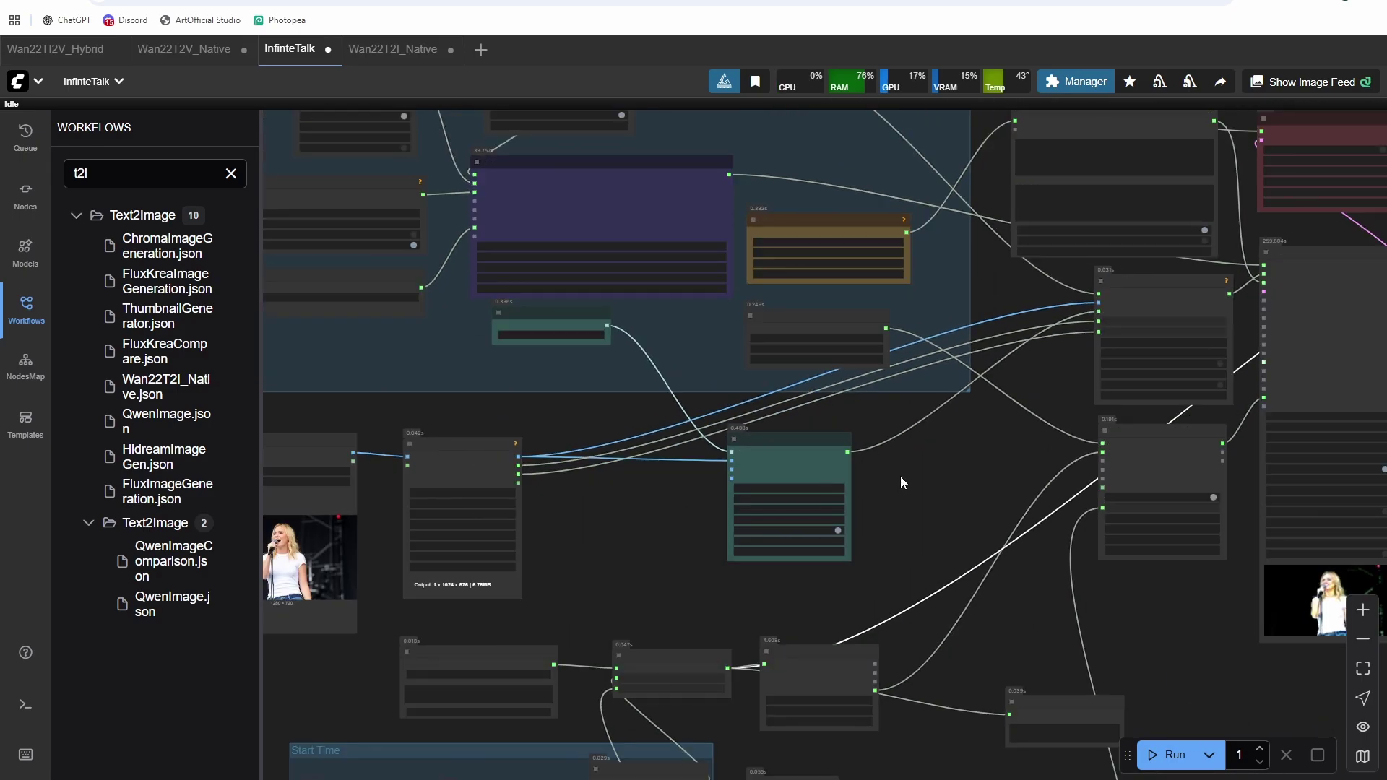
drag(901, 475, 552, 459)
drag(772, 573, 438, 438)
drag(1171, 584, 936, 585)
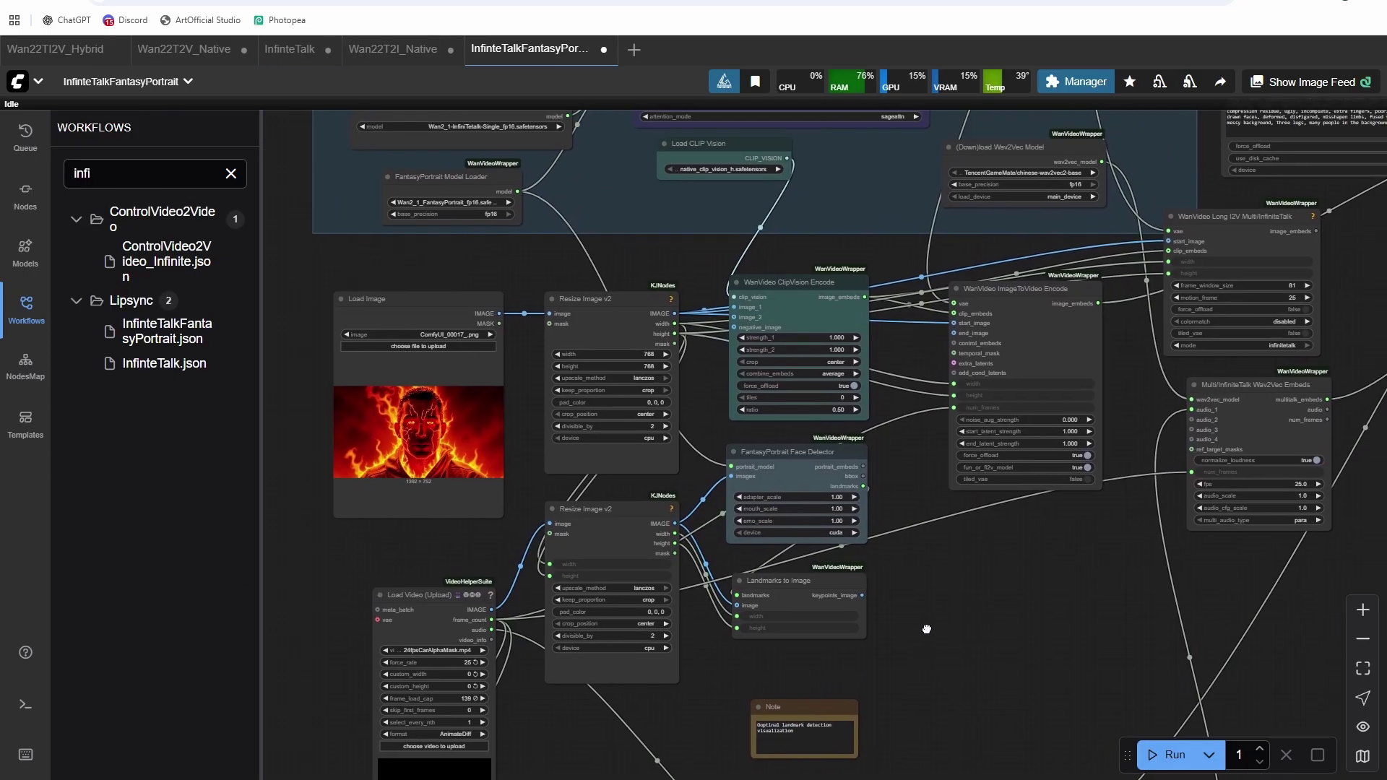
Step: Examine the InfiniteTalk FantasyPortrait workflow's image, video and audio inputs, face detector and FantasyPortrait Model Loader
drag(928, 629, 919, 633)
drag(981, 600, 859, 424)
scroll(941, 638, down, 1)
scroll(941, 640, up, 2)
scroll(814, 611, down, 3)
scroll(839, 506, up, 3)
drag(840, 505, 1096, 229)
scroll(1048, 285, down, 1)
drag(1048, 285, 907, 565)
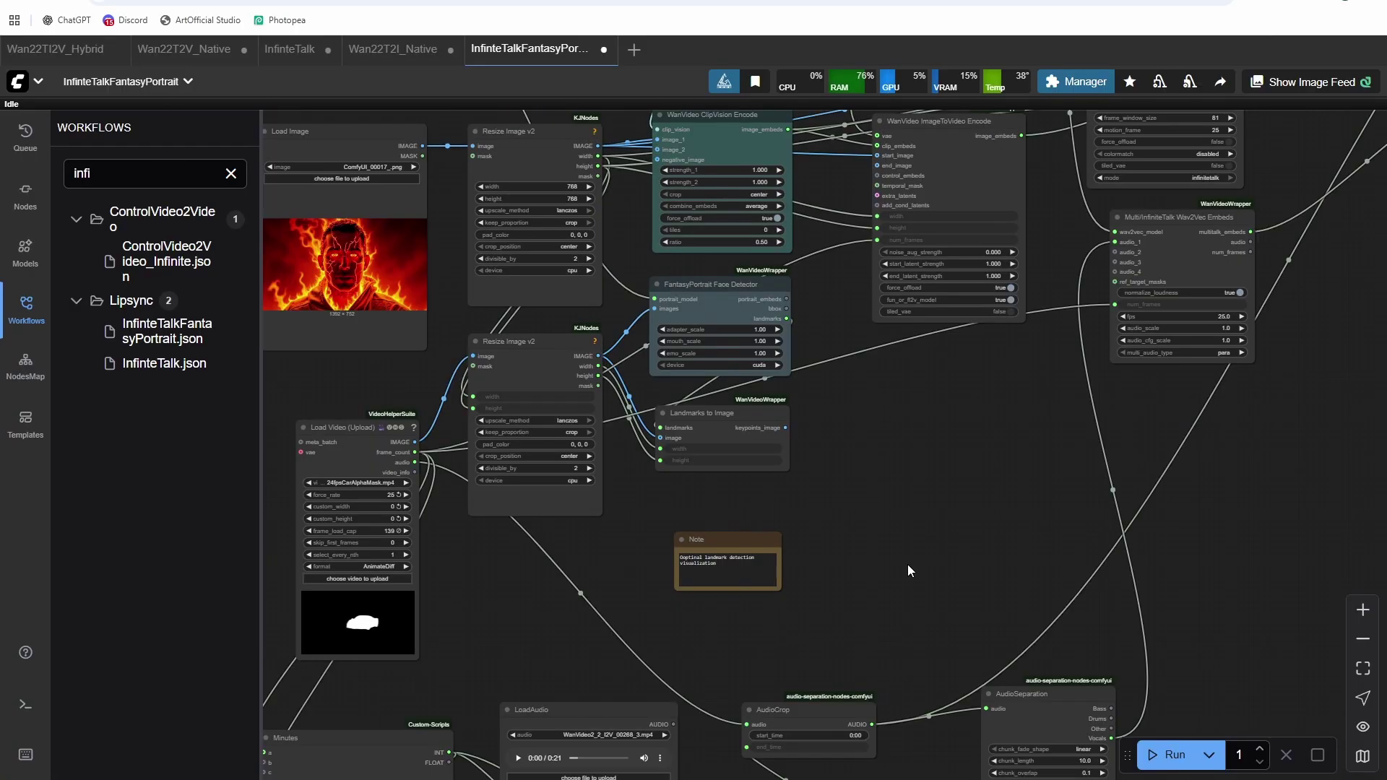
drag(944, 500, 1168, 745)
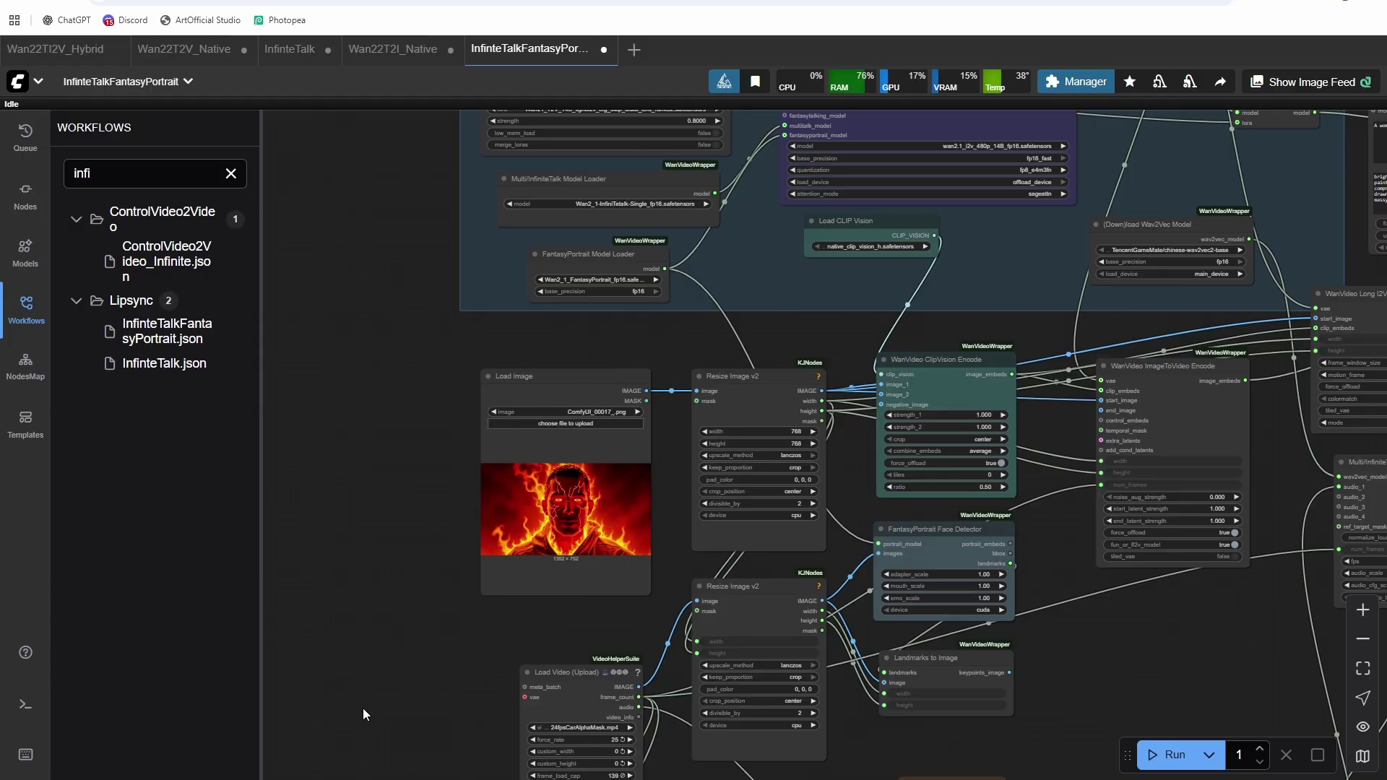
Step: Choose PEGGY - Falling for the Villain.mp3 as the audio file in the LoadAudio node
scroll(362, 678, down, 3)
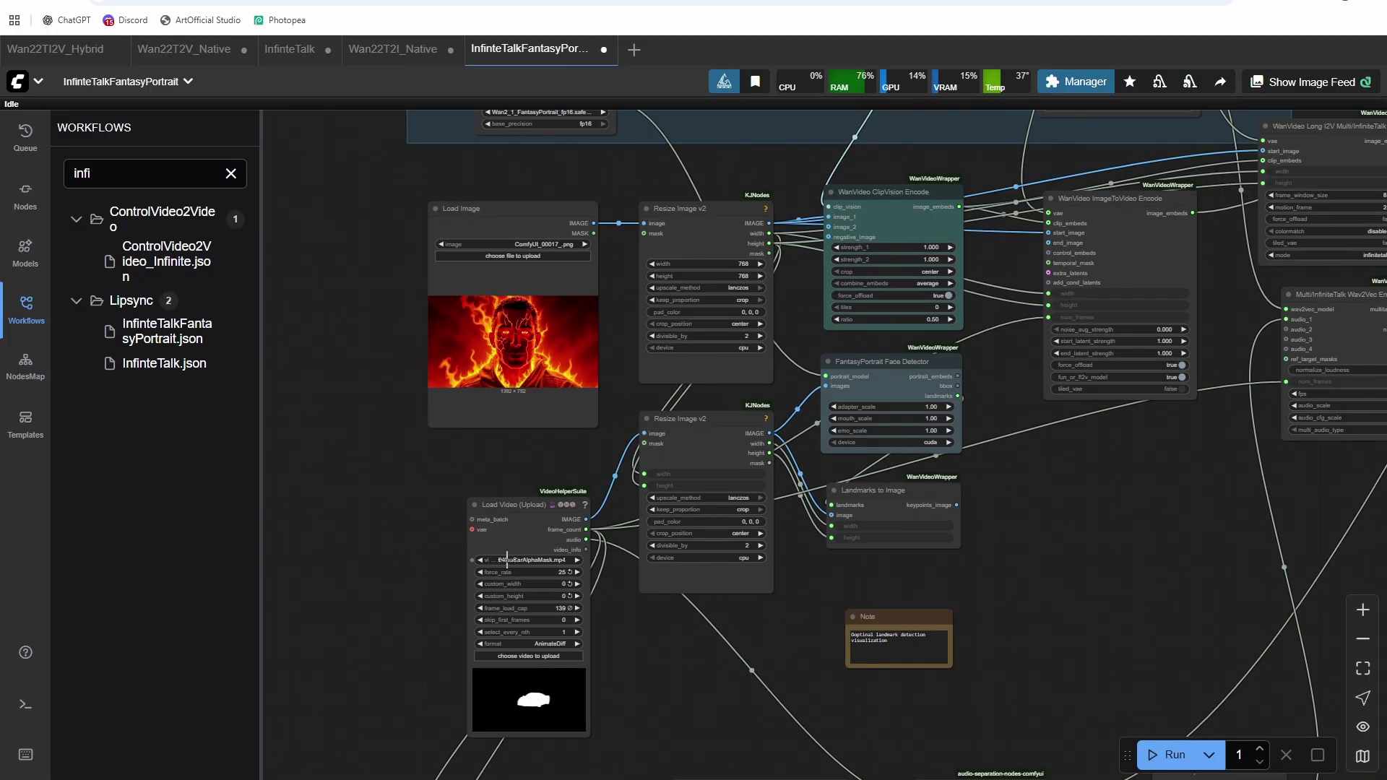
scroll(651, 578, down, 3)
click(931, 565)
click(864, 591)
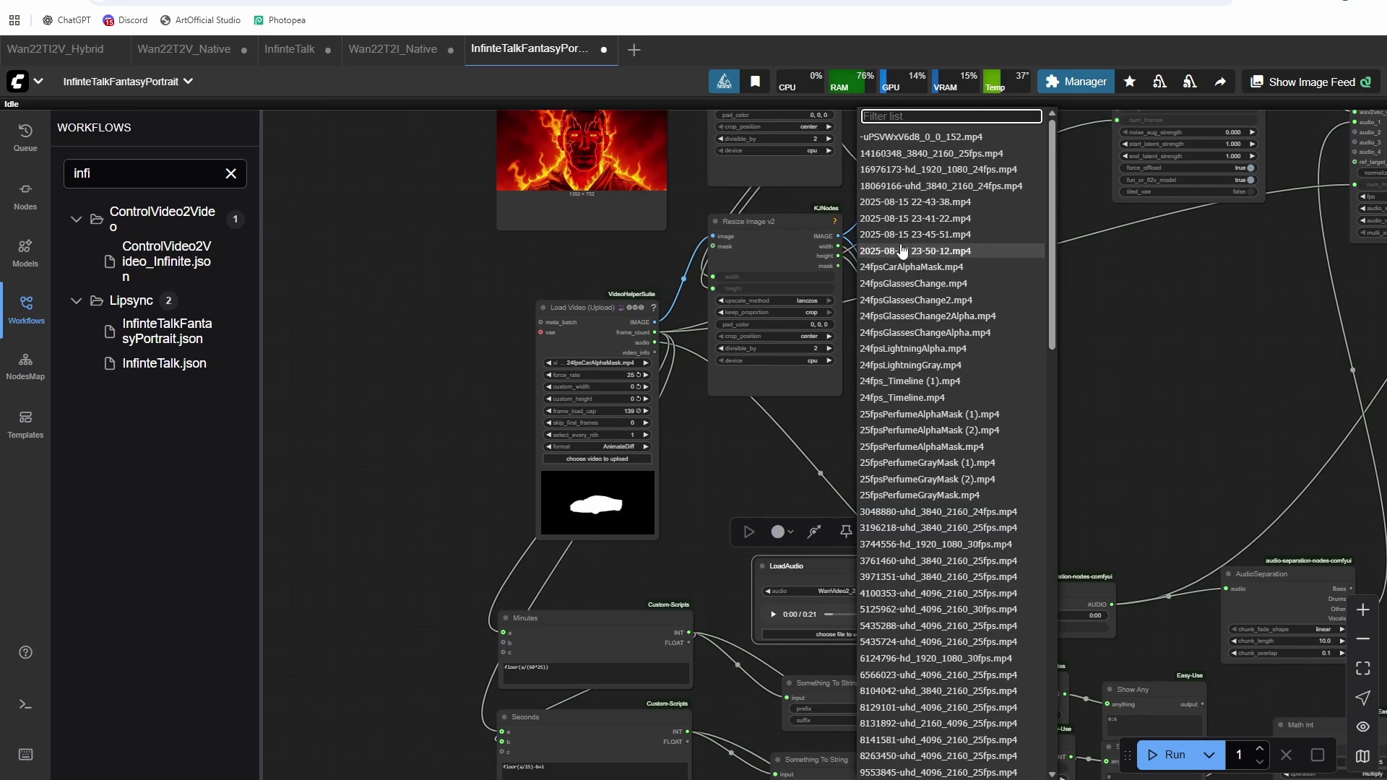
text(vill)
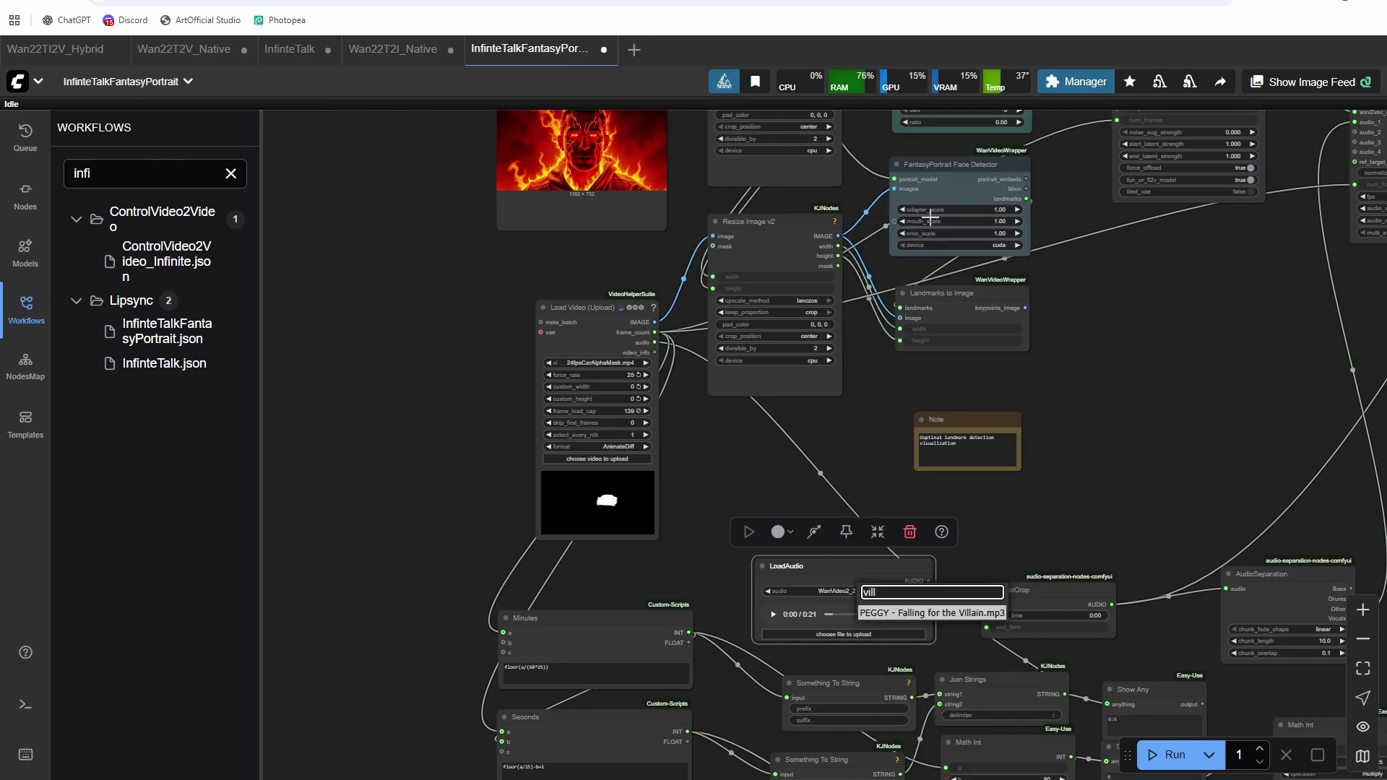
click(903, 613)
Step: Switch the LoadAudio node's audio file to Netrum - Phoenix.mp3
click(871, 591)
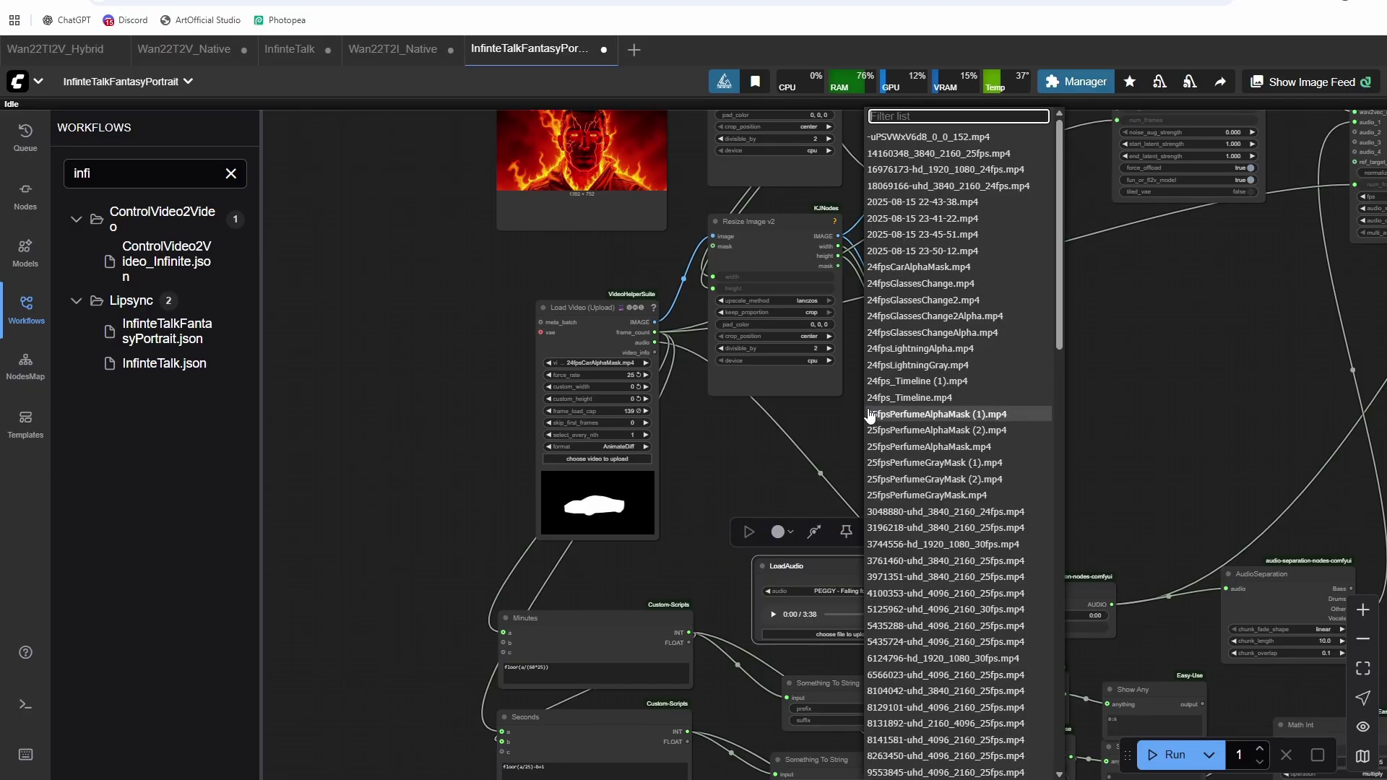
scroll(883, 328, down, 15)
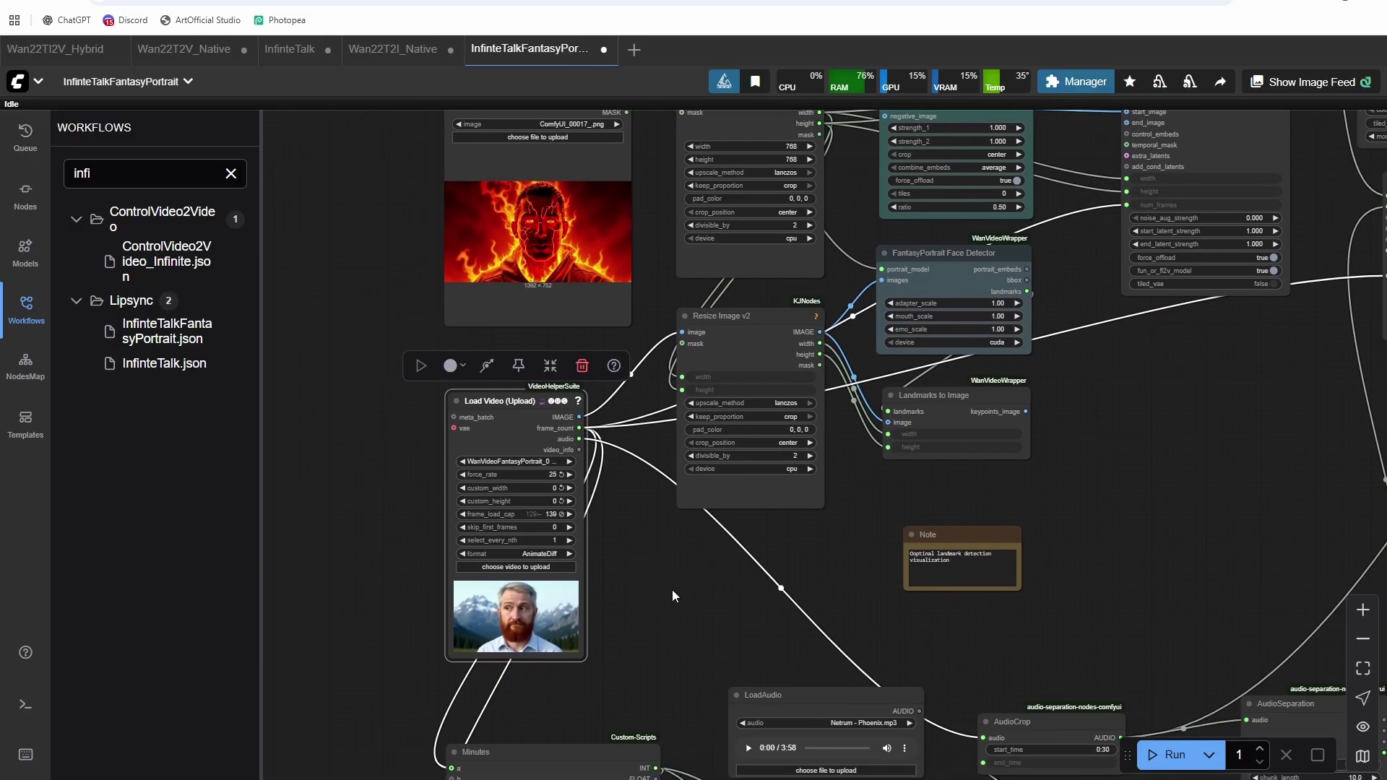
Step: Trace the Load Video node's image, frame_count and audio outputs to the Resize Image, AudioCrop and time calculation nodes
scroll(665, 583, down, 2)
drag(664, 582, 665, 660)
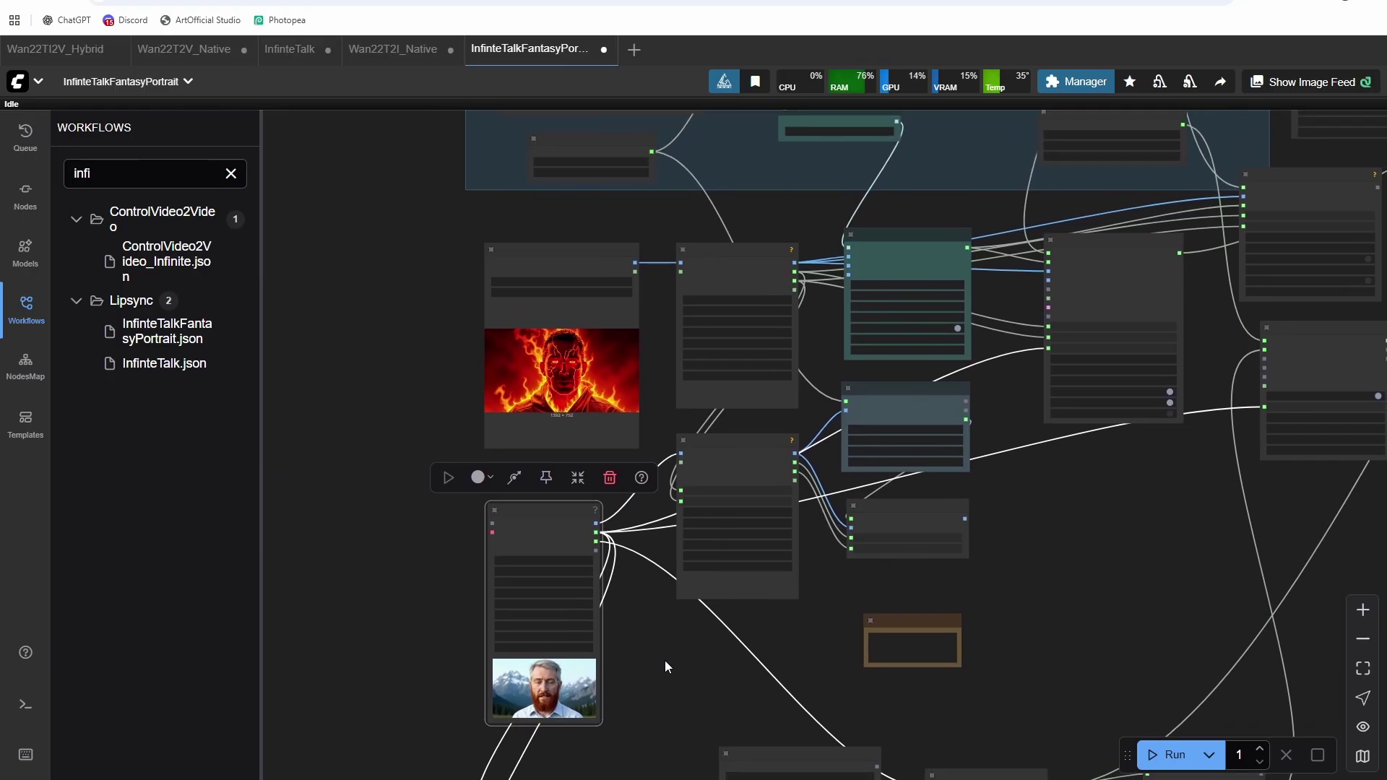
drag(982, 571, 805, 279)
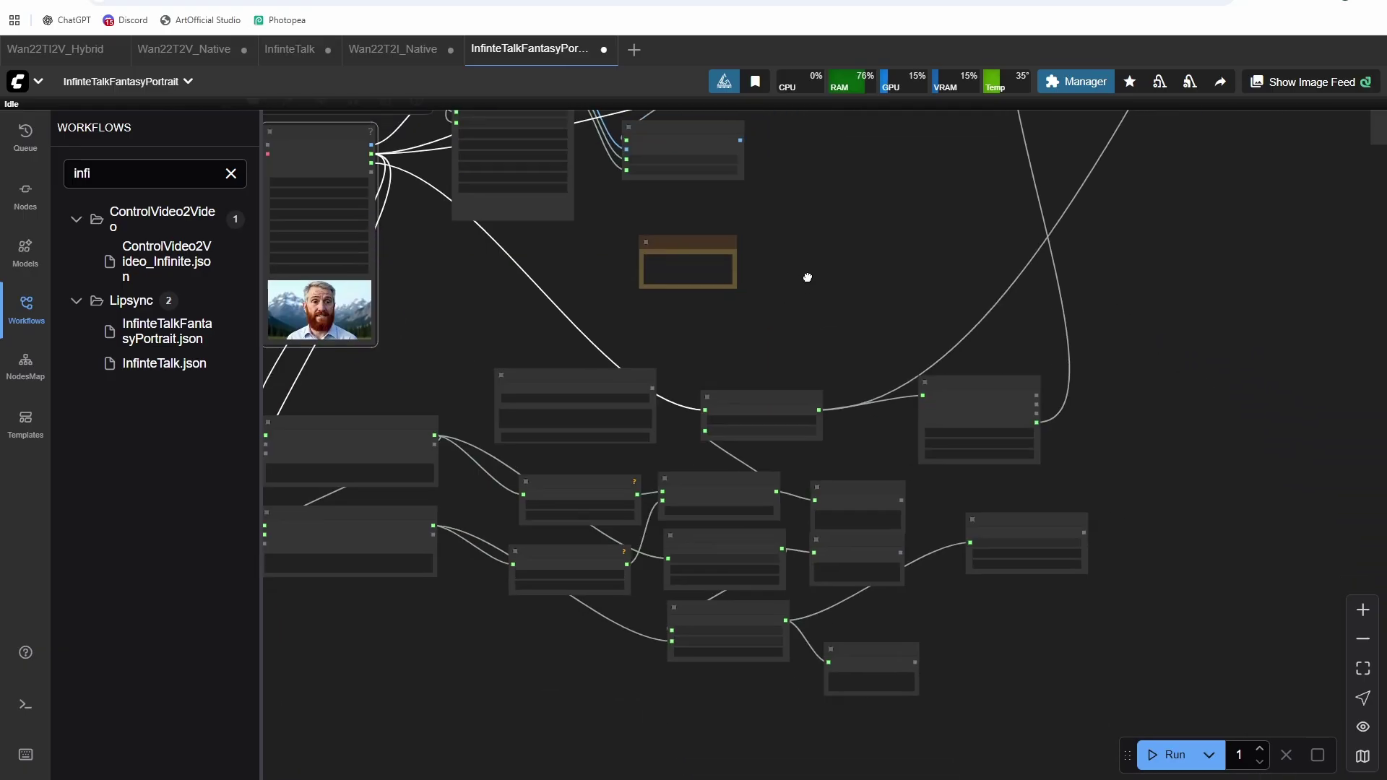
scroll(827, 339, up, 4)
scroll(828, 339, up, 1)
drag(828, 340, 1154, 317)
scroll(1139, 291, down, 1)
drag(1149, 238, 977, 485)
drag(1031, 350, 1196, 424)
scroll(817, 596, down, 1)
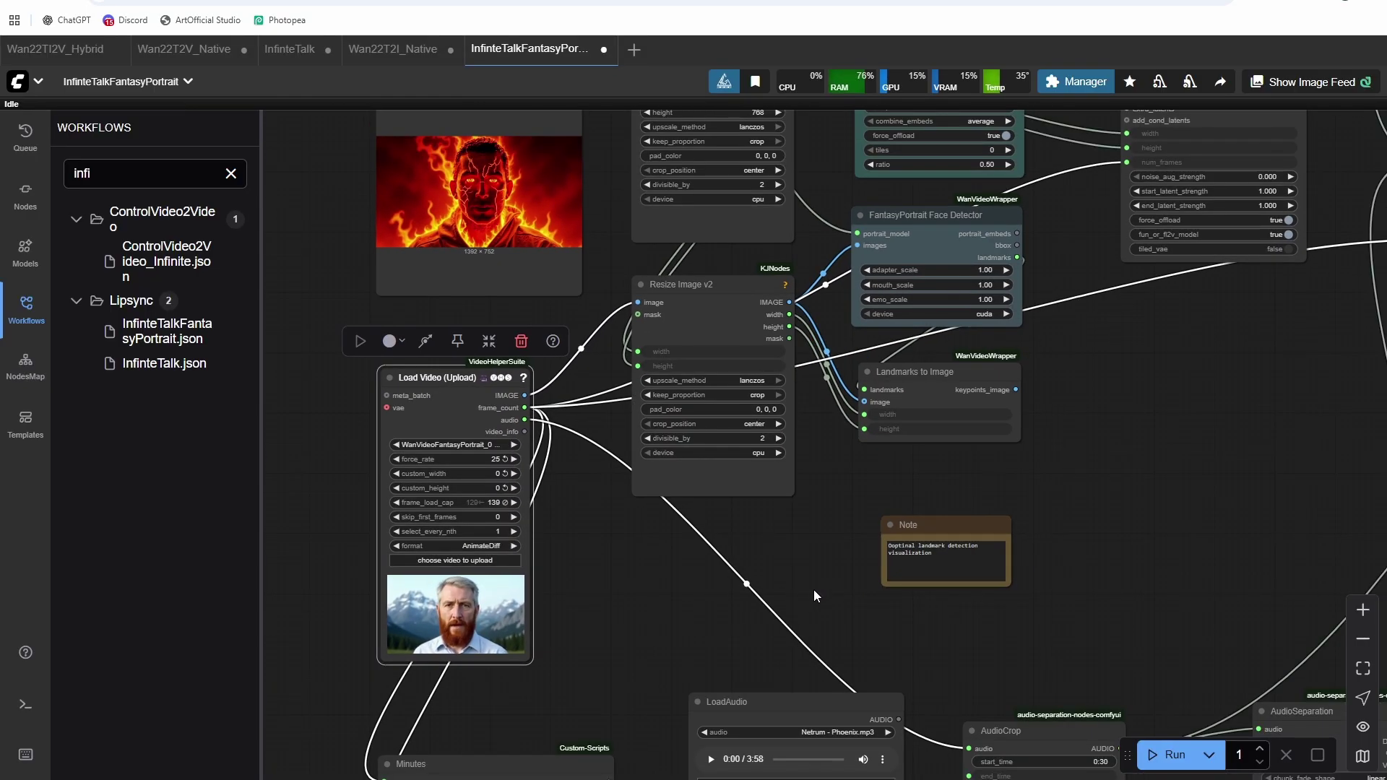
drag(808, 599, 930, 534)
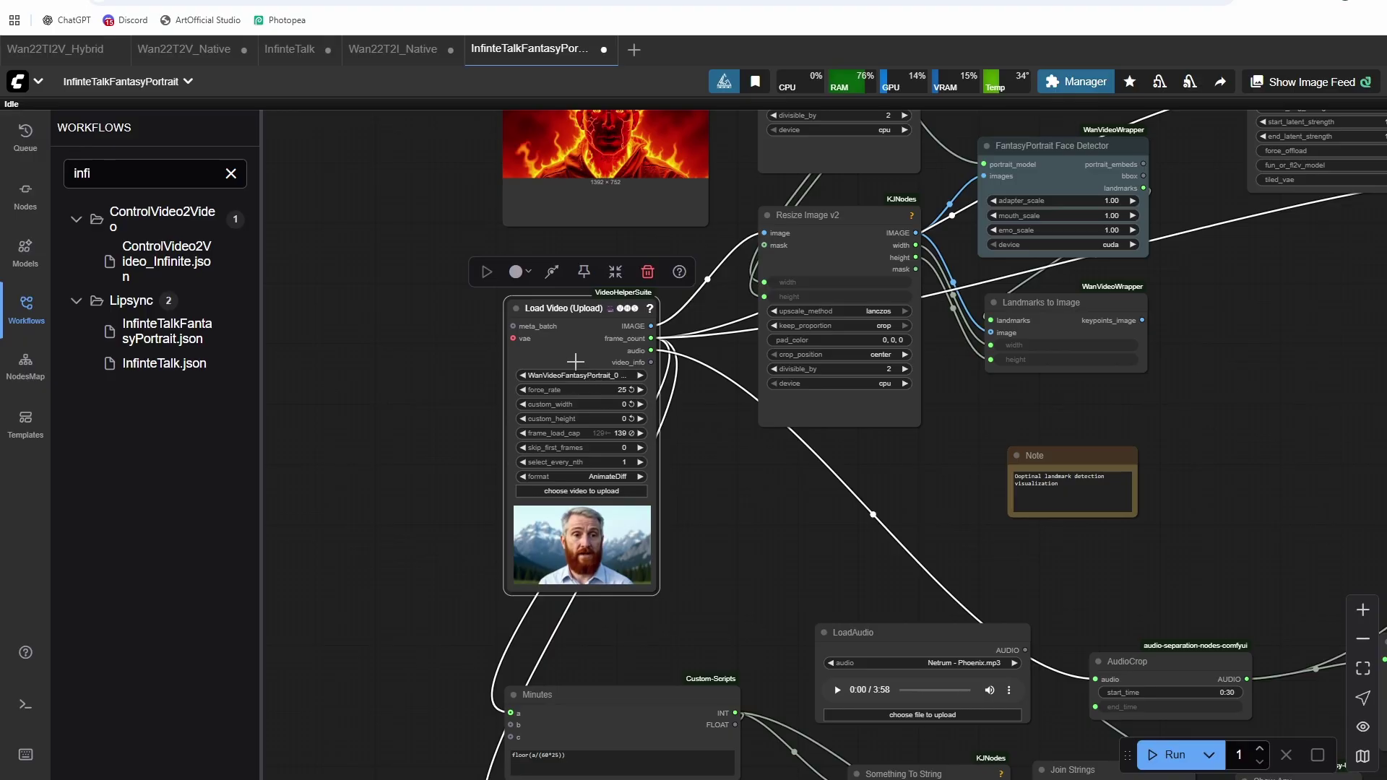
drag(789, 512, 686, 420)
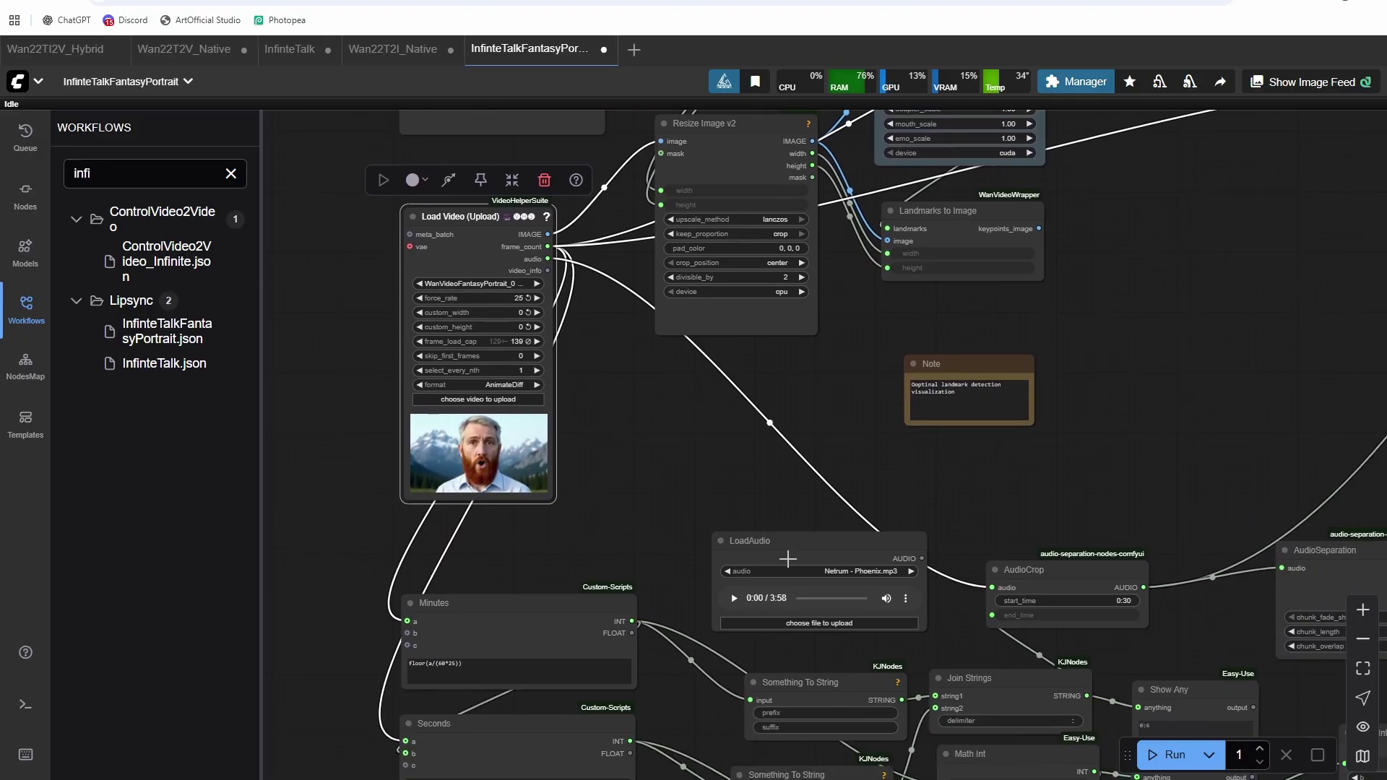
Step: Run the InfiniteTalk FantasyPortrait workflow to generate the animated portrait video
drag(874, 372, 1012, 457)
scroll(928, 462, down, 2)
scroll(930, 504, down, 1)
scroll(929, 500, up, 2)
scroll(1073, 475, down, 1)
scroll(1011, 457, down, 5)
drag(930, 495, 924, 558)
scroll(929, 542, up, 3)
key(ctrl+Return)
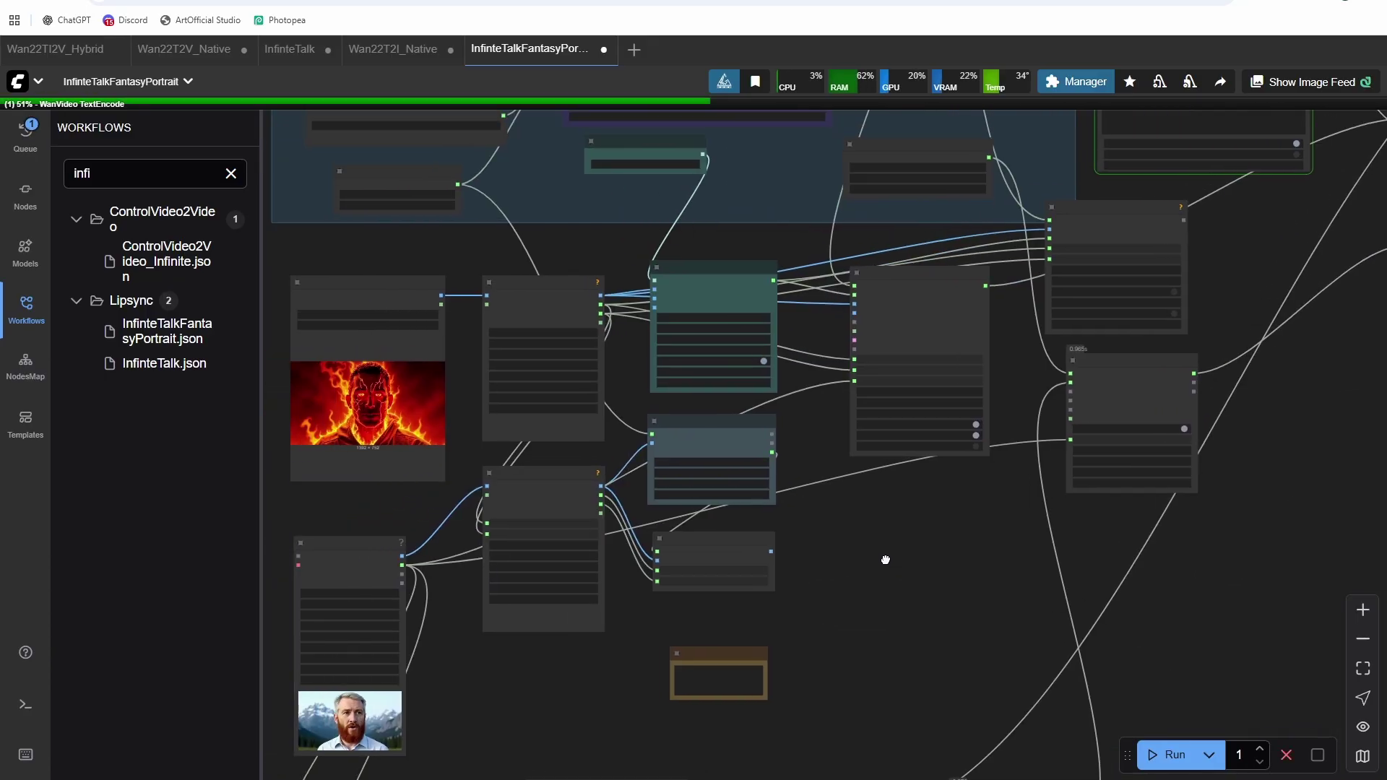
Step: Move the Load Video (Upload) node slightly up toward the Load Image node and deselect it
drag(886, 560, 993, 523)
scroll(931, 554, up, 2)
scroll(931, 552, down, 1)
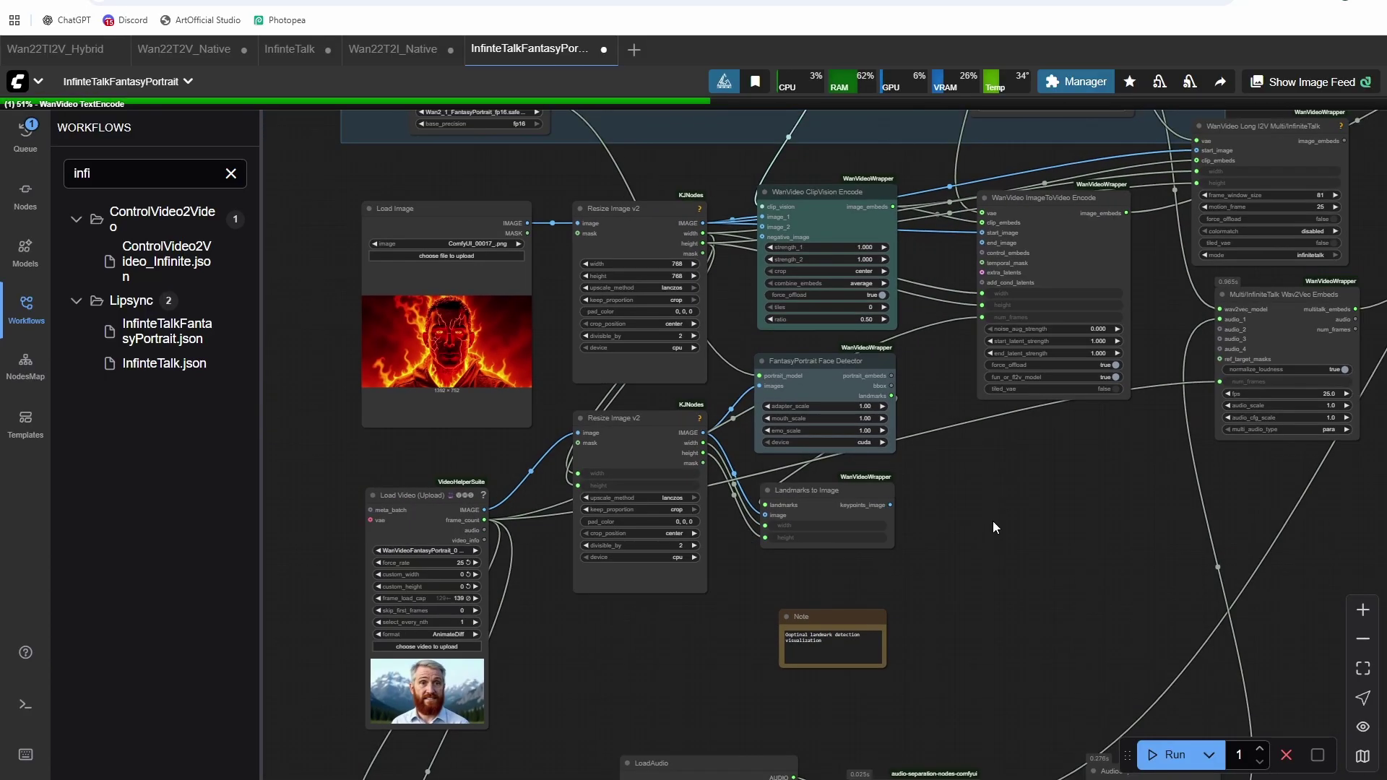
drag(430, 496, 438, 463)
click(579, 647)
Step: Review how the driving video and fiery portrait image feed the resize, ClipVision and FantasyPortrait Face Detector nodes
mouse_move(619, 661)
mouse_down()
mouse_move(618, 625)
mouse_move(628, 646)
mouse_up()
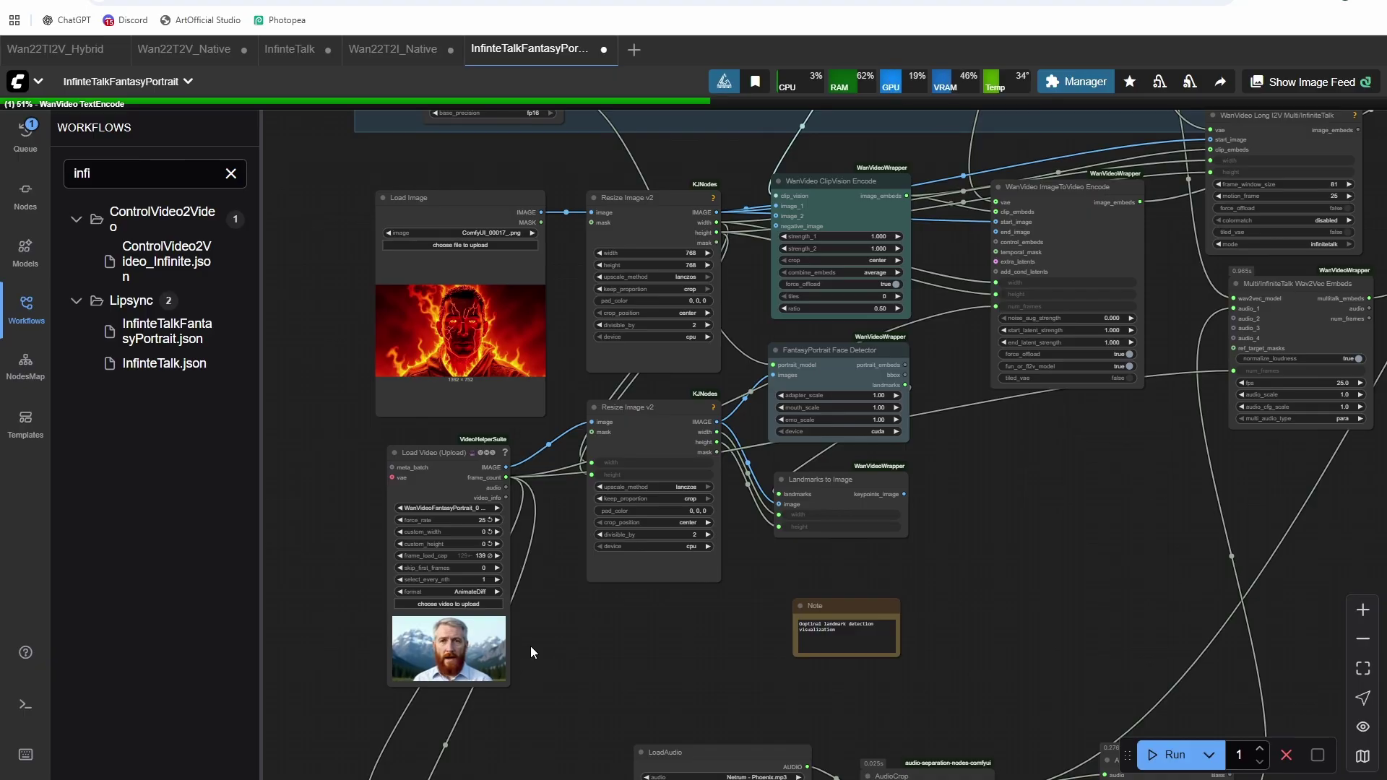
drag(538, 644, 544, 642)
drag(643, 593, 643, 578)
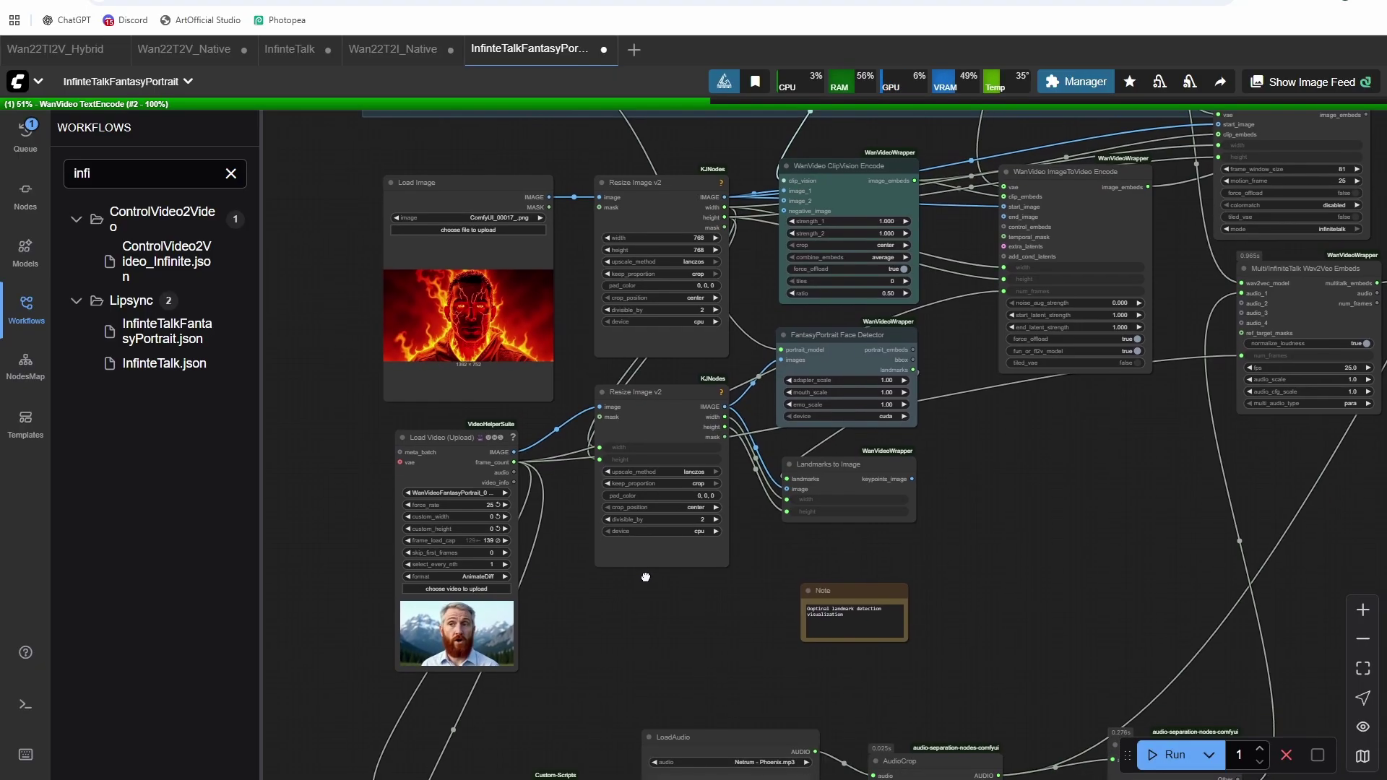
drag(668, 641, 616, 675)
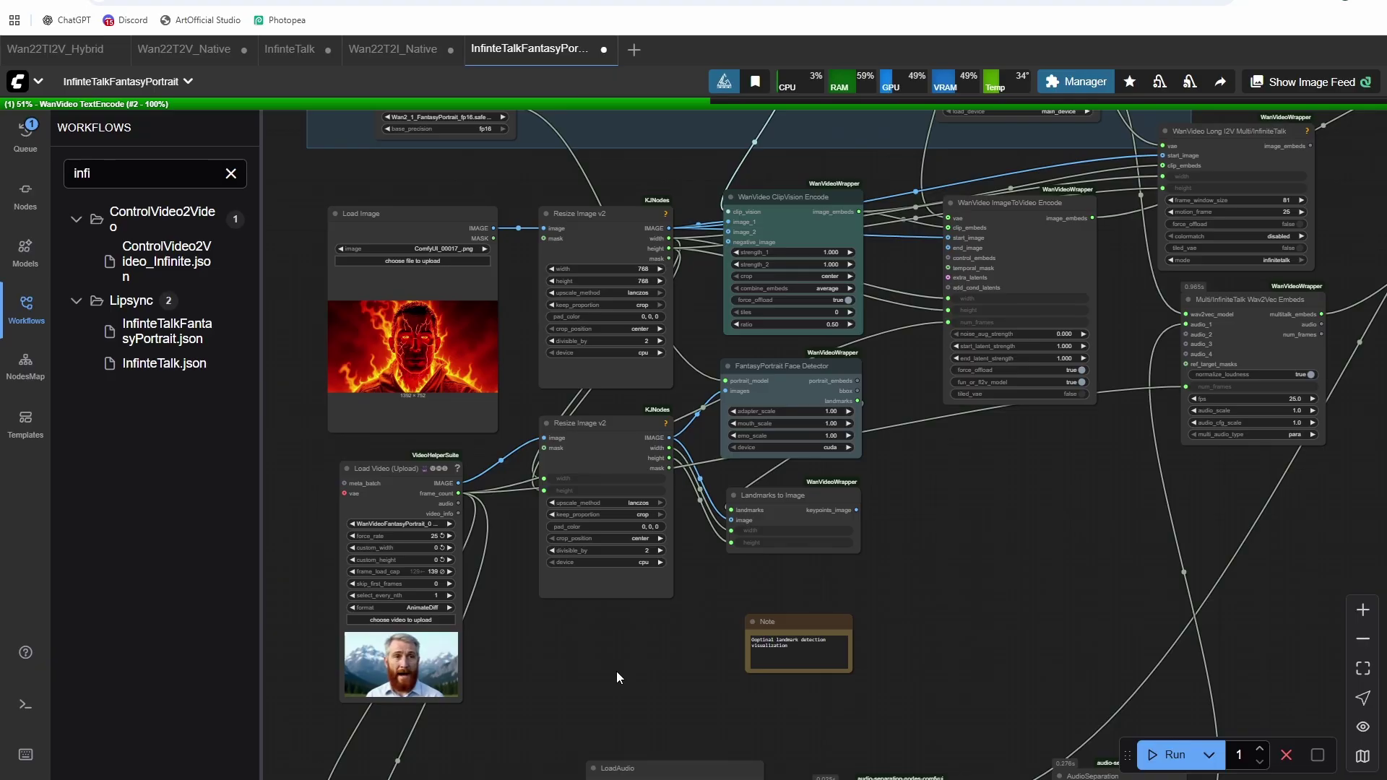
drag(1029, 571, 843, 652)
Step: View the generated fiery portrait video beside the whole FantasyPortrait workflow, and preview the Wan22T2I_Native workflow
scroll(1171, 566, down, 2)
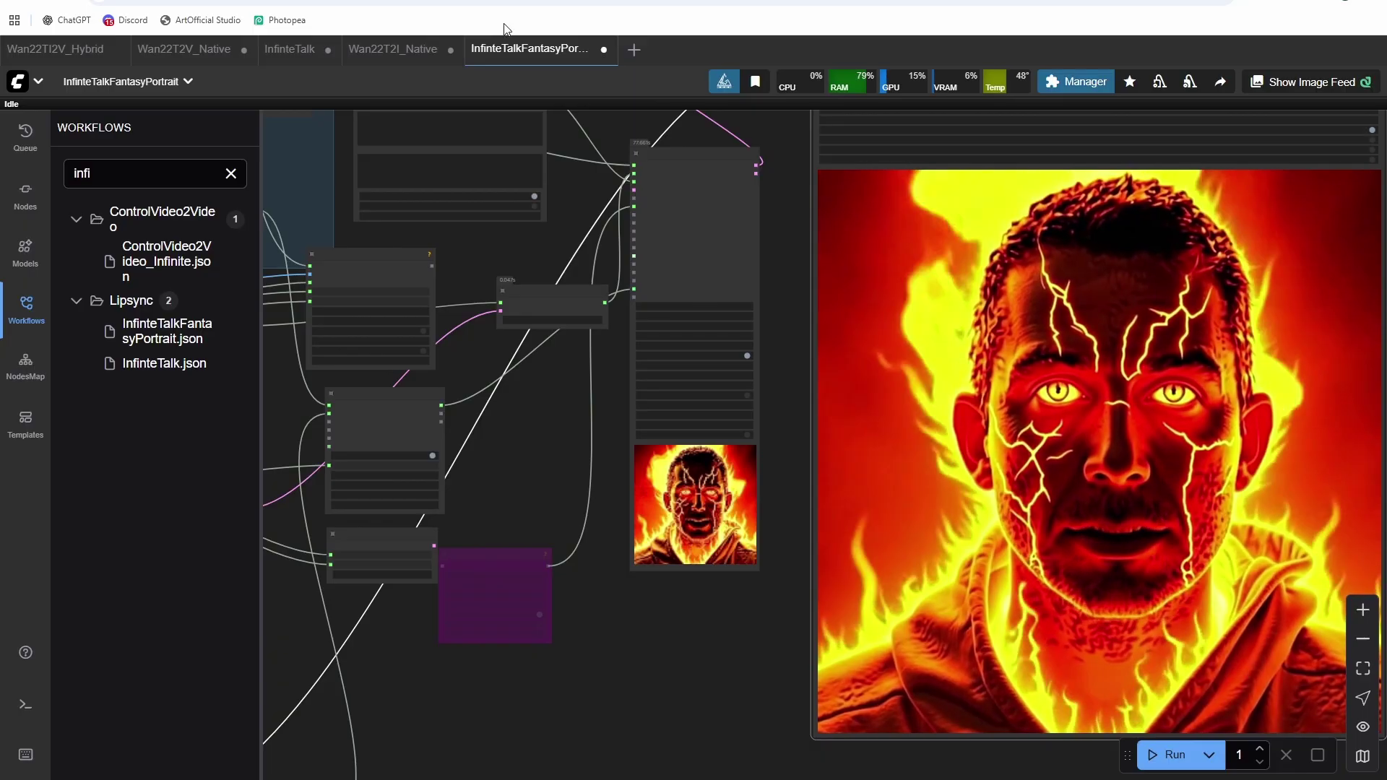
scroll(610, 384, down, 2)
drag(610, 383, 899, 538)
scroll(896, 538, down, 3)
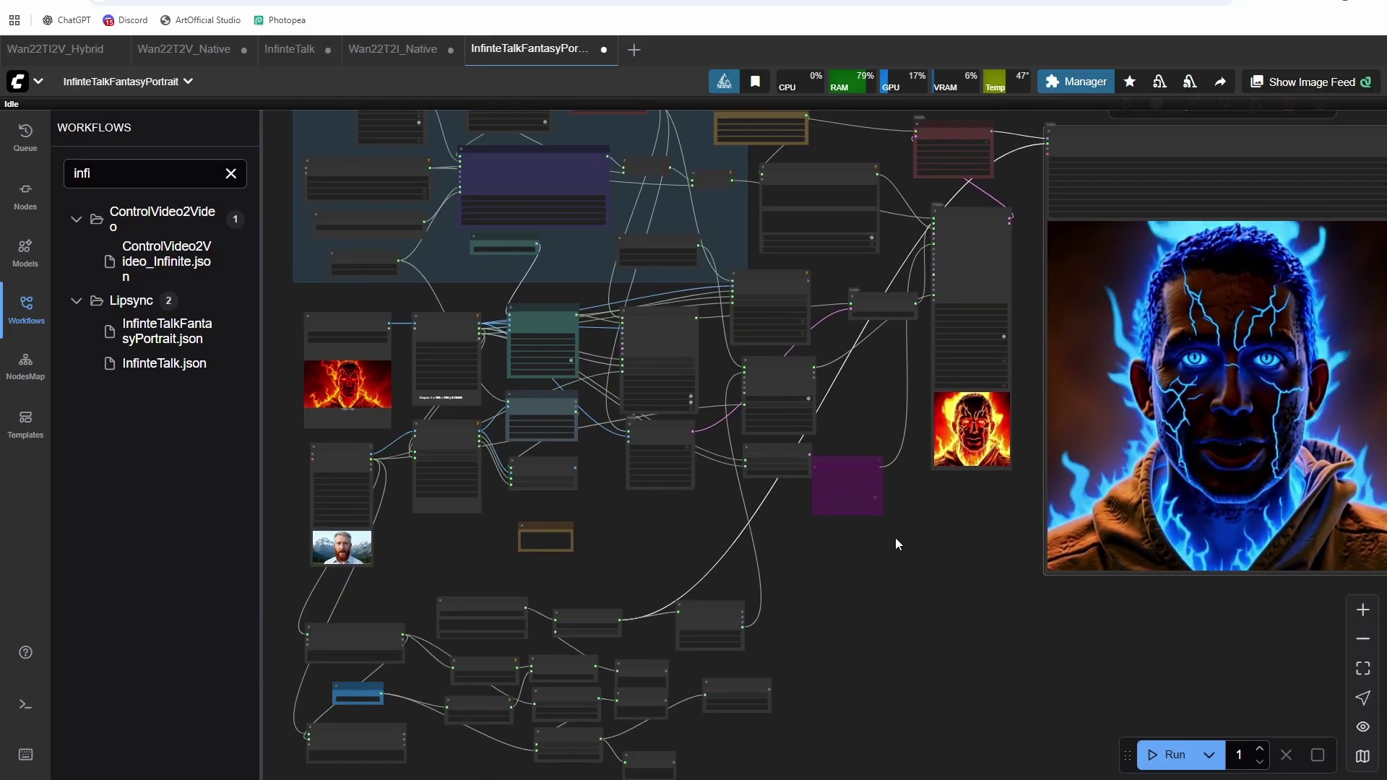
mouse_move(374, 55)
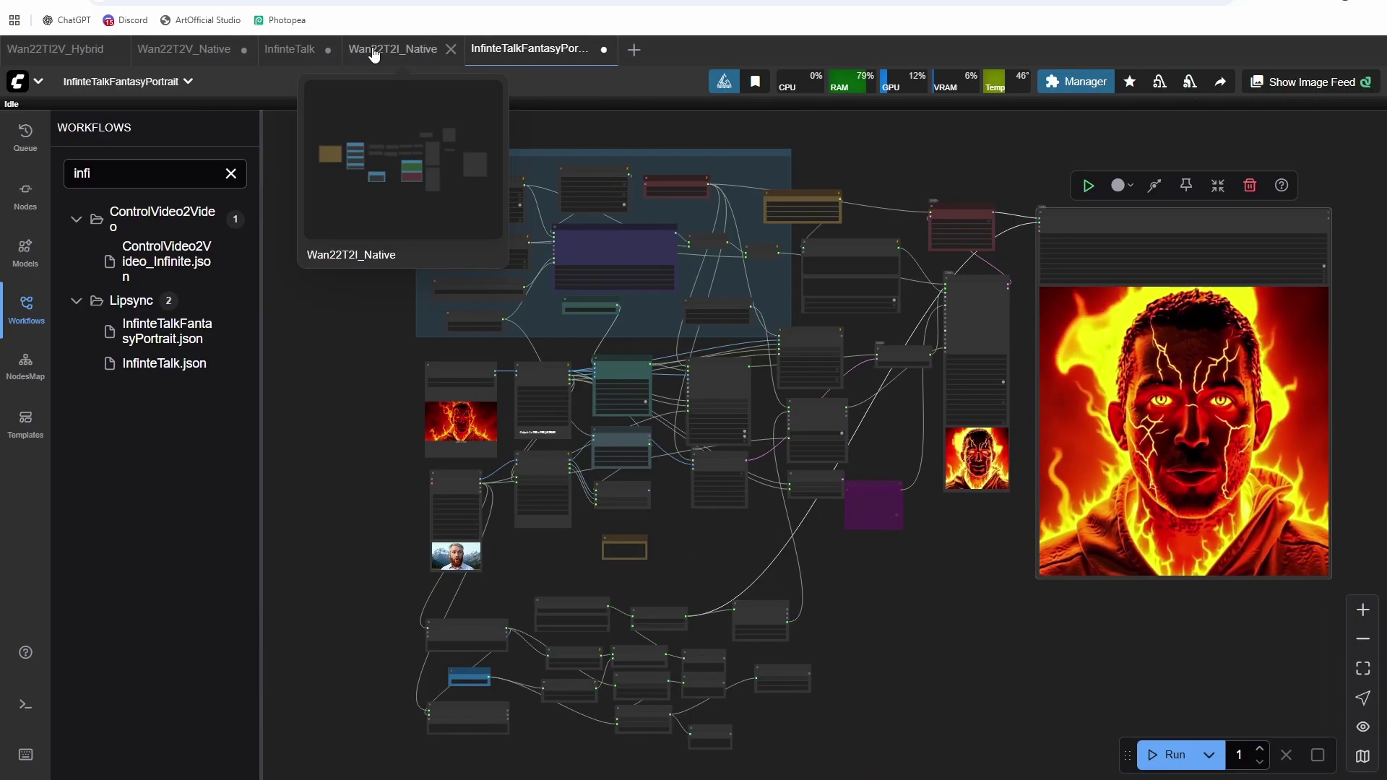